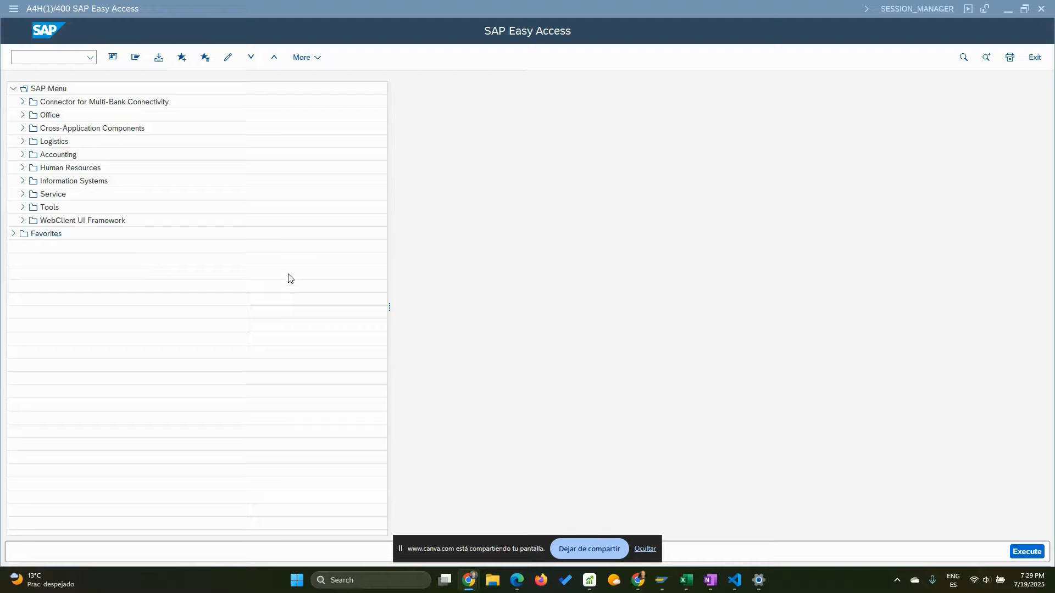
- Start a process order in transaction COR1 for material NPK151515.50 at plant DE01 with order type PI01
{"action": "left_click", "coordinate": [41, 58]}
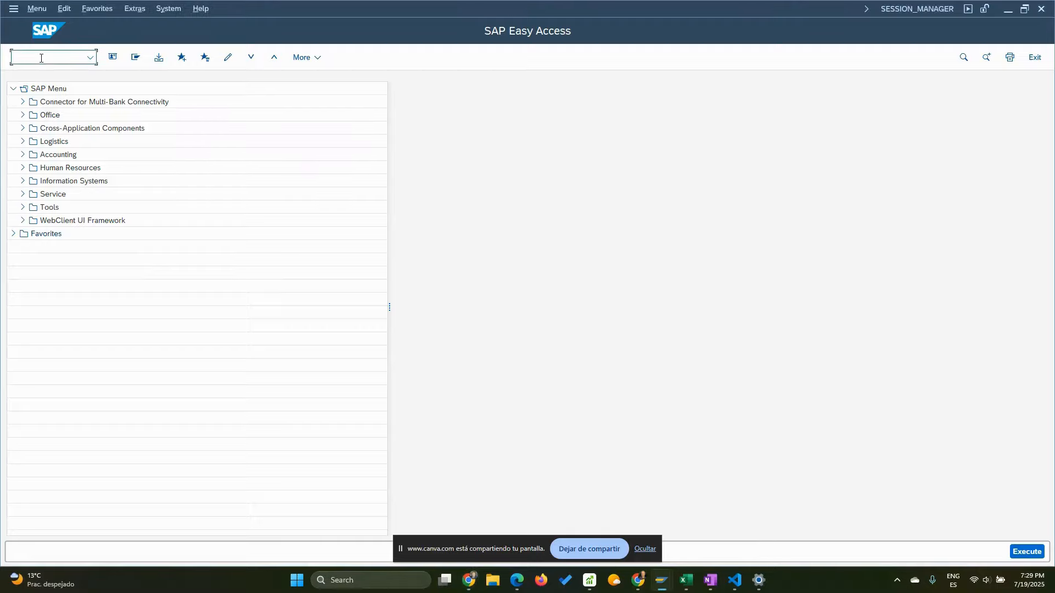
{"action": "type", "text": "COR1"}
{"action": "key", "text": "Return"}
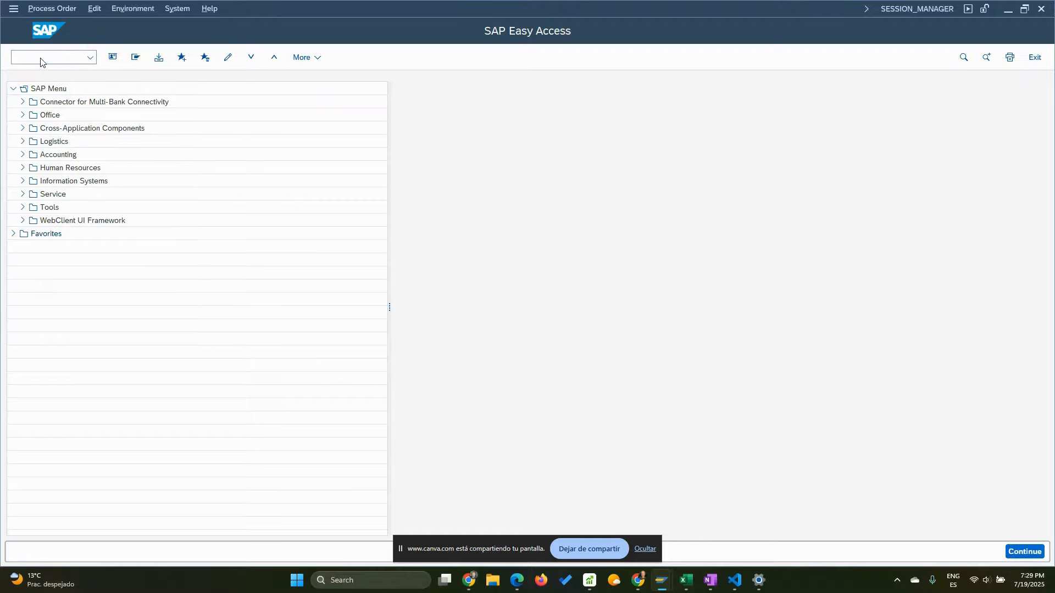
{"action": "key", "text": "BackSpace"}
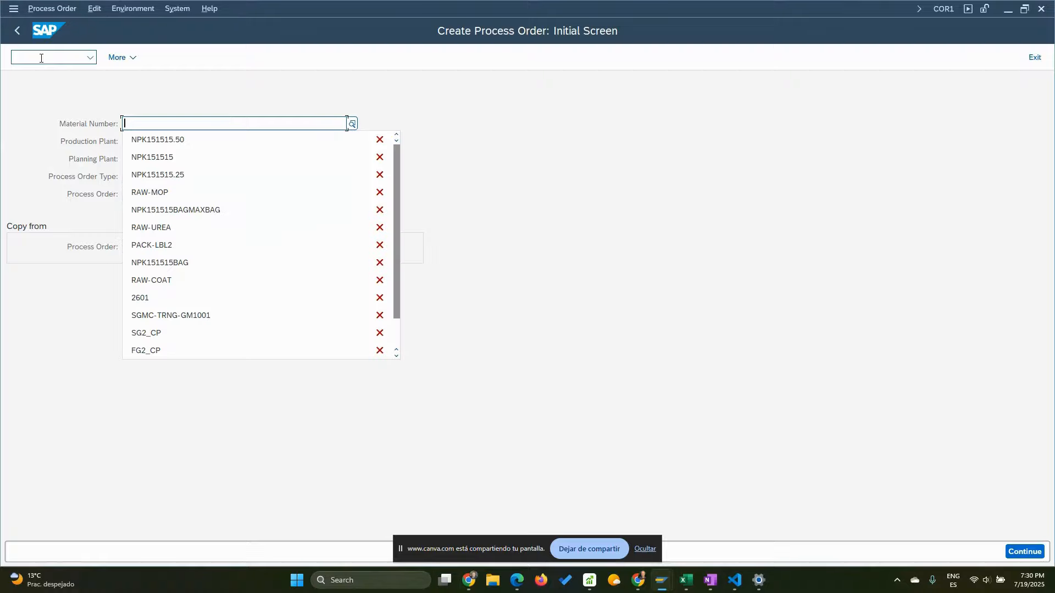
{"action": "left_click", "coordinate": [184, 139]}
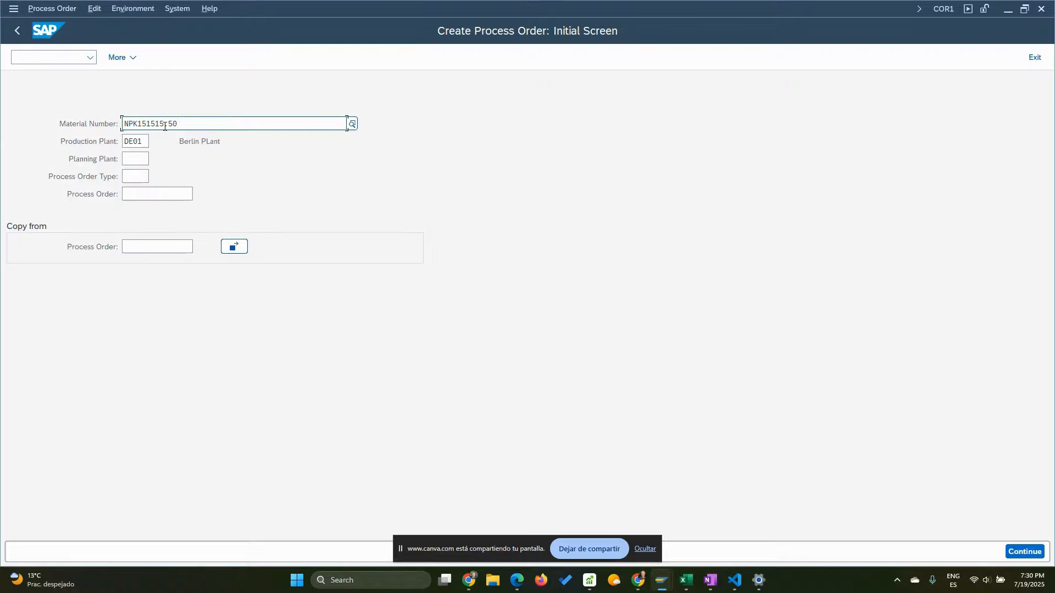
{"action": "mouse_move", "coordinate": [183, 122]}
{"action": "left_mouse_down"}
{"action": "mouse_move", "coordinate": [159, 123]}
{"action": "mouse_move", "coordinate": [174, 123]}
{"action": "left_mouse_up"}
{"action": "key", "text": "Return"}
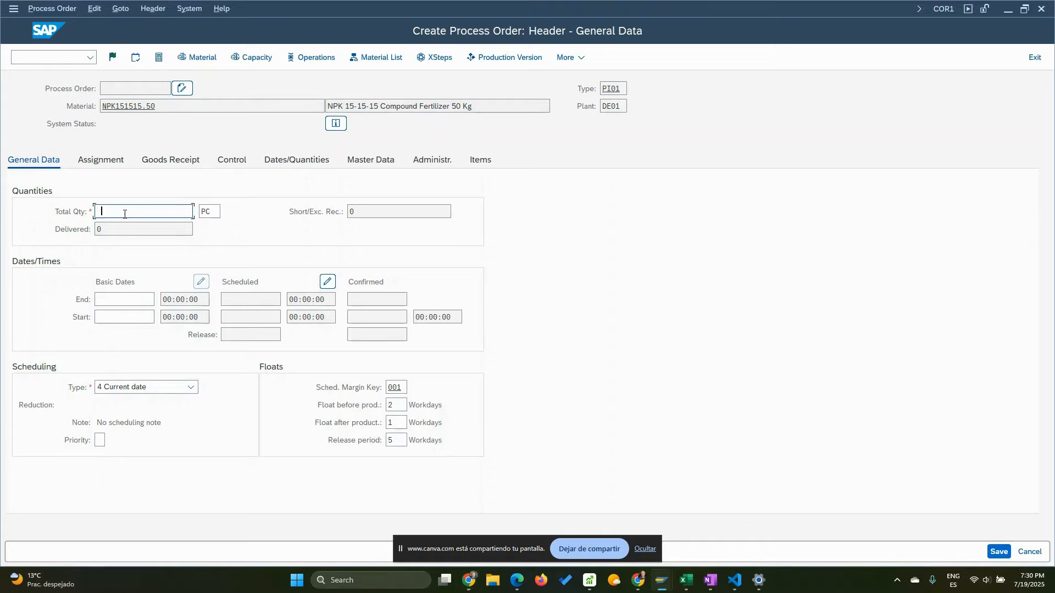
- Set the process order's total quantity to 40 PC and carry out its scheduling
{"action": "type", "text": "40"}
{"action": "key", "text": "Return"}
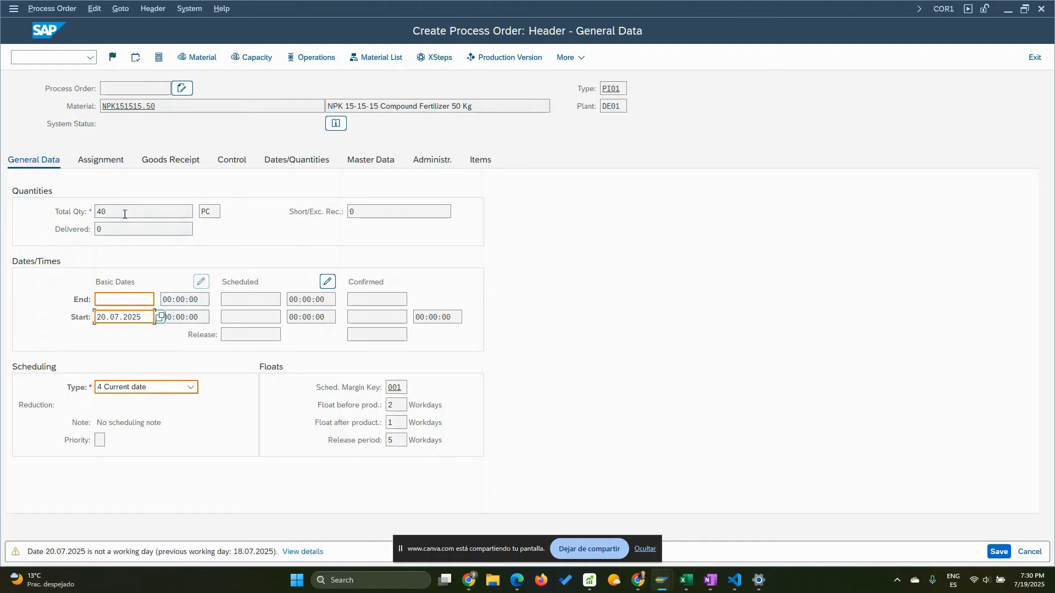
{"action": "key", "text": "Return"}
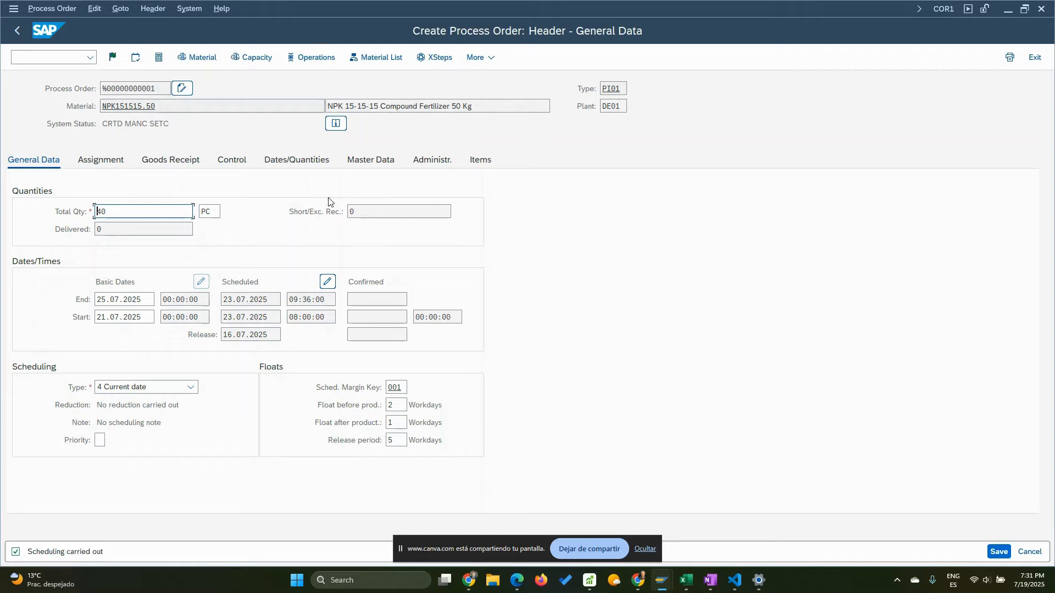
- Open the operation overview and inspect the control key details of phase 0011
{"action": "left_click", "coordinate": [313, 59]}
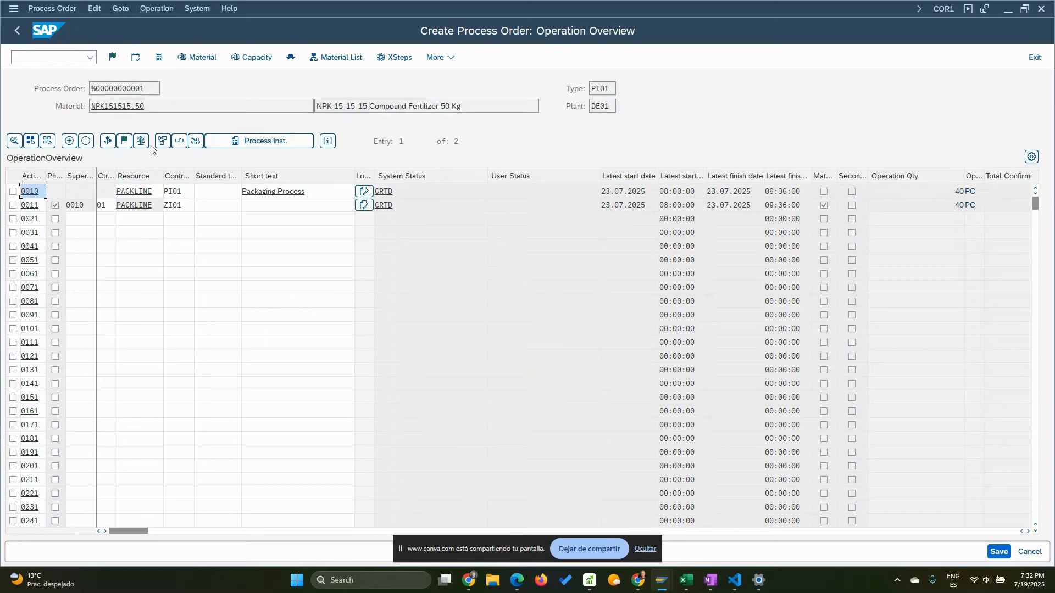
{"action": "left_click", "coordinate": [185, 206]}
{"action": "left_click", "coordinate": [198, 205]}
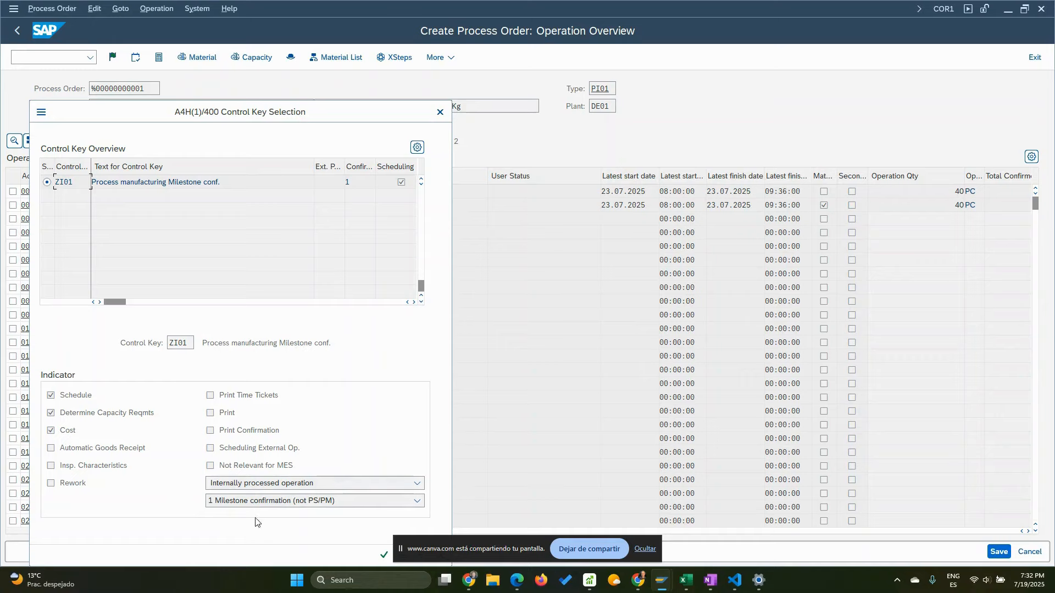
{"action": "left_click", "coordinate": [440, 113]}
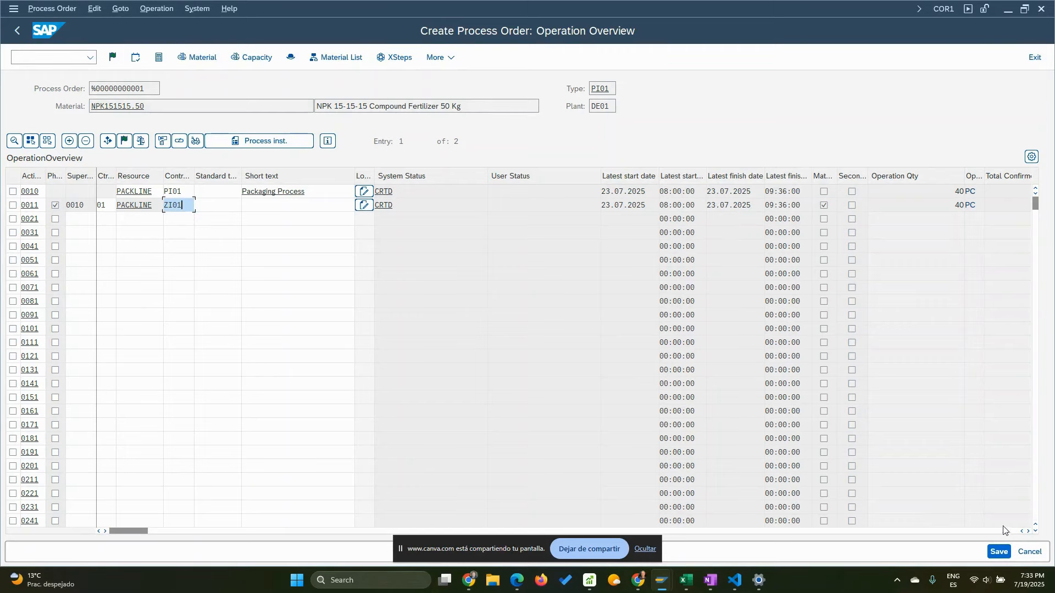
- Review the operation table's remaining columns and check the operation and base quantities in phase 0011's standard values
{"action": "left_click", "coordinate": [1028, 531]}
{"action": "left_click", "coordinate": [1028, 531]}
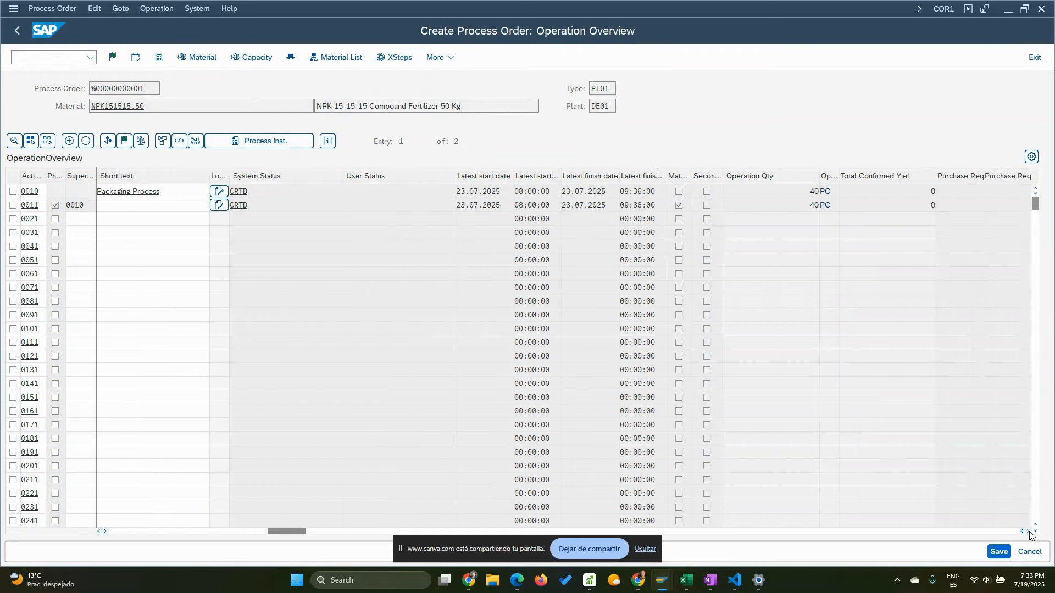
{"action": "left_click", "coordinate": [1027, 531]}
{"action": "left_click", "coordinate": [1028, 531]}
{"action": "left_click", "coordinate": [1027, 531]}
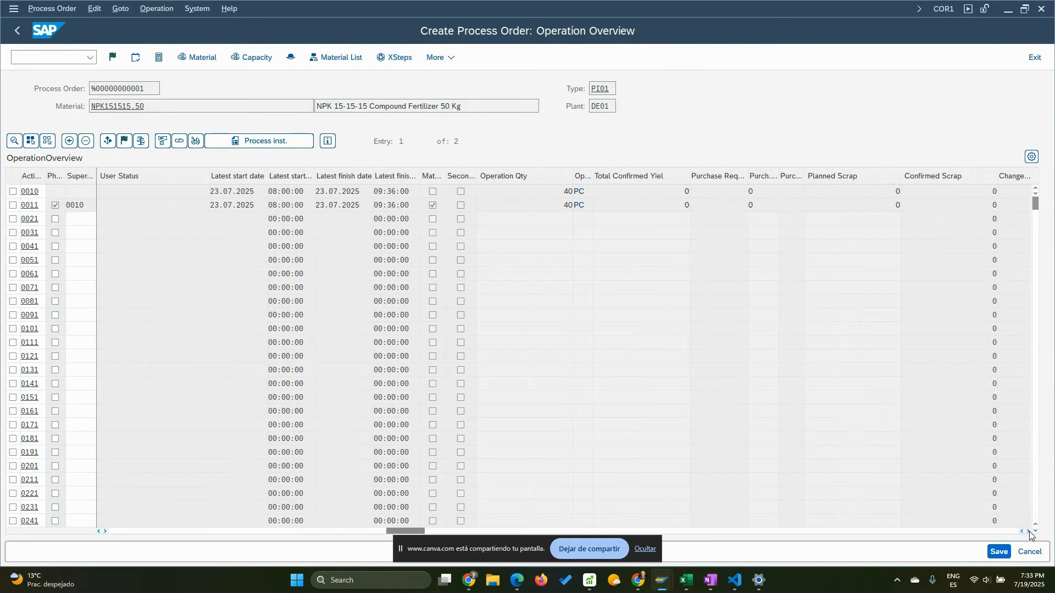
{"action": "left_click", "coordinate": [1028, 531]}
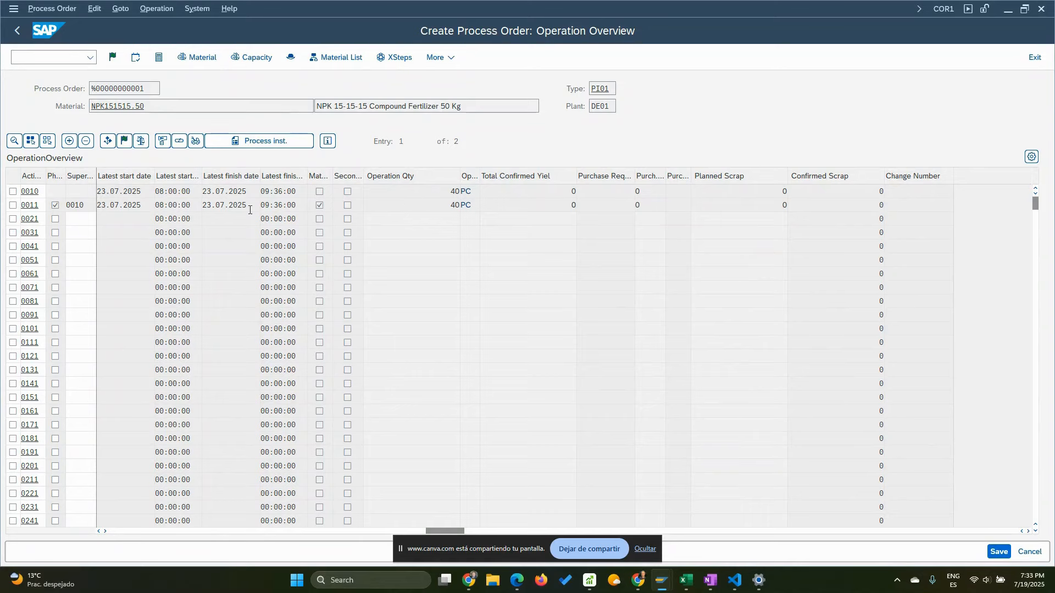
{"action": "double_click", "coordinate": [31, 208]}
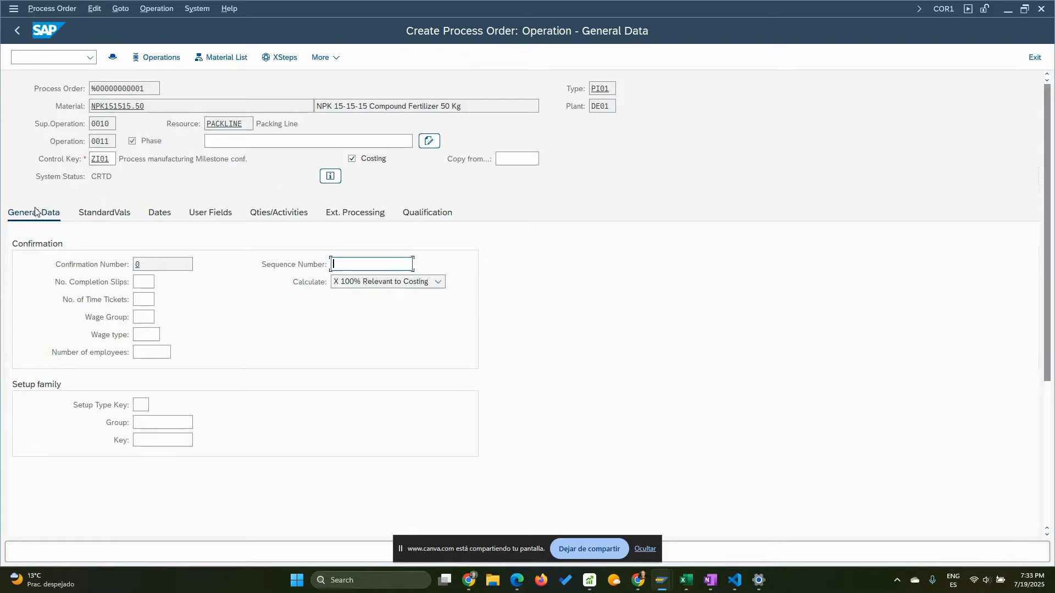
{"action": "left_click", "coordinate": [123, 219]}
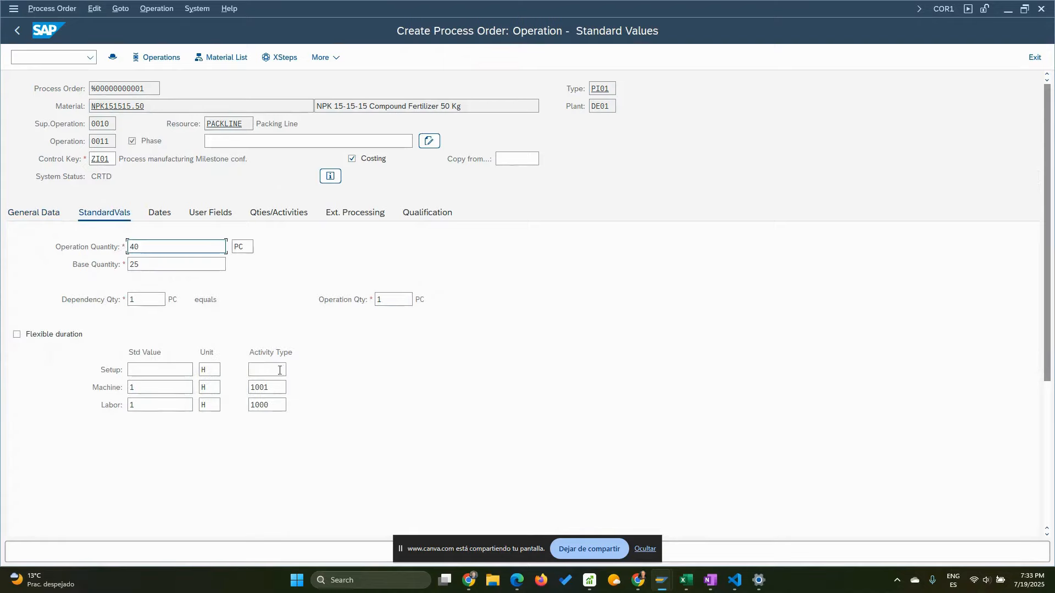
{"action": "double_click", "coordinate": [141, 245]}
{"action": "double_click", "coordinate": [141, 264]}
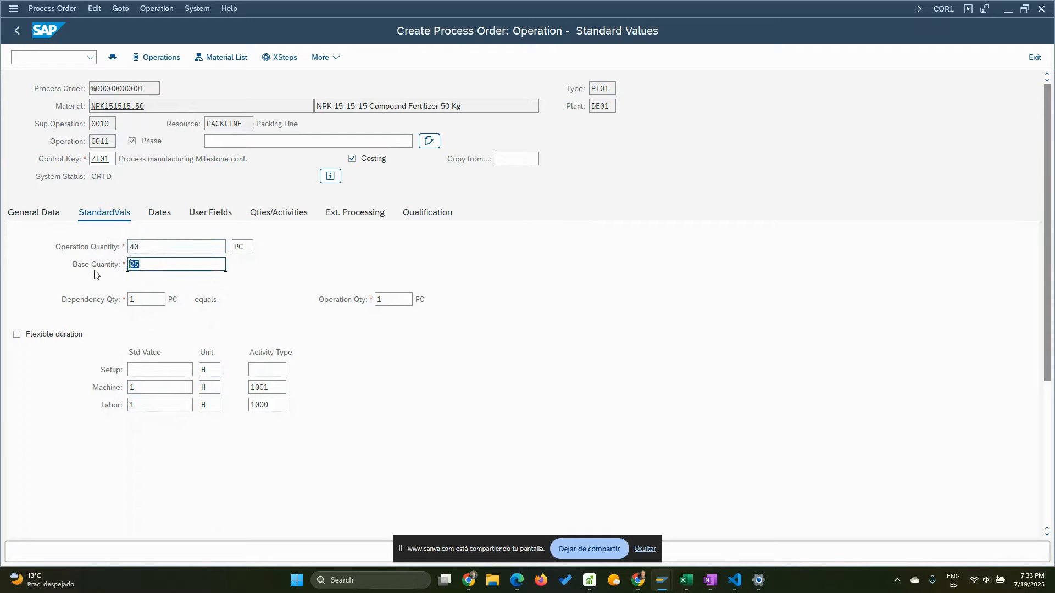
{"action": "double_click", "coordinate": [142, 245]}
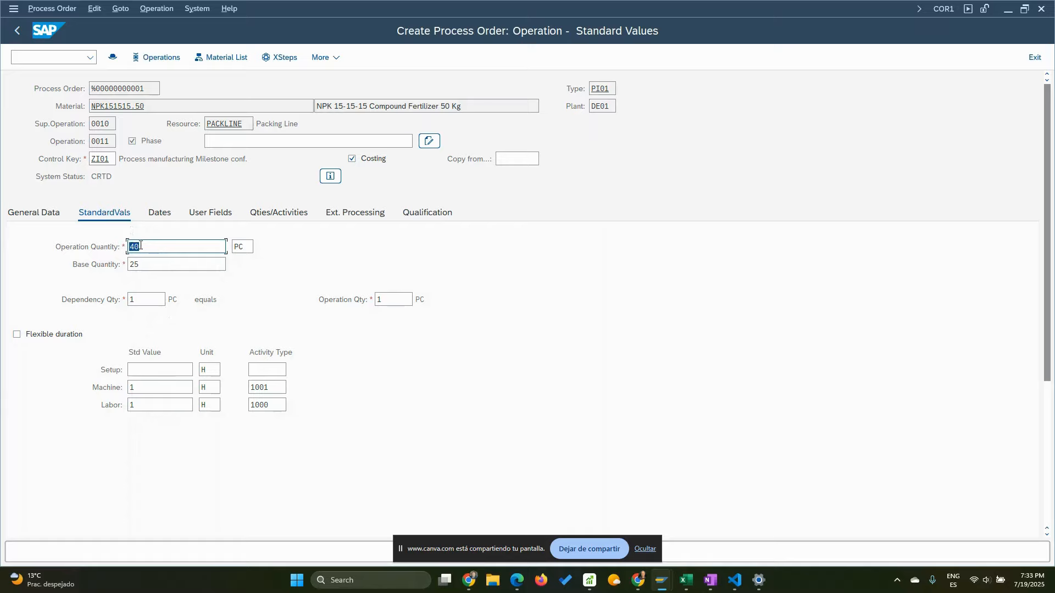
{"action": "left_click", "coordinate": [18, 34]}
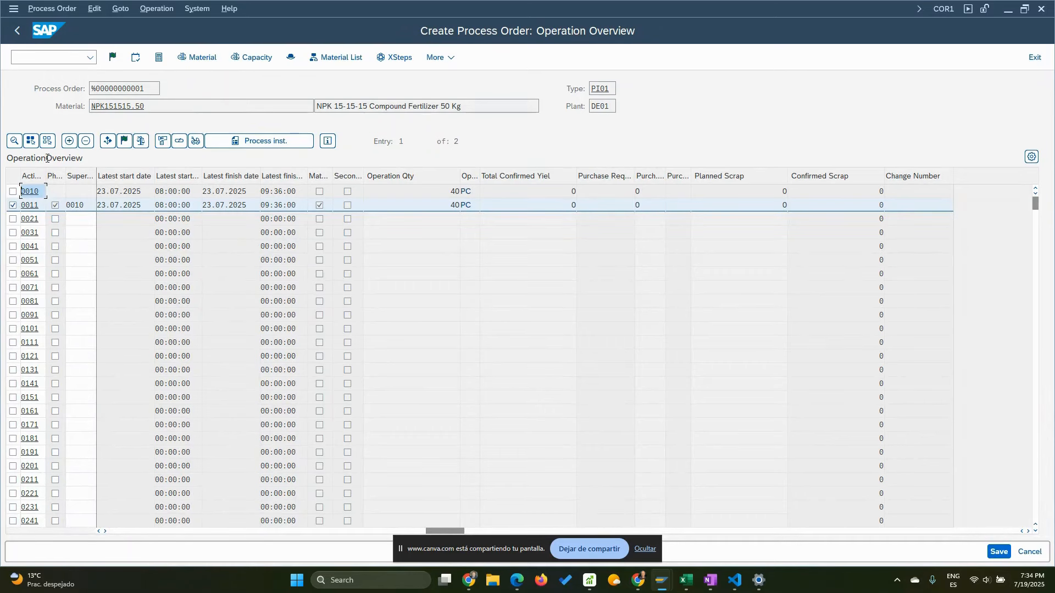
- Open the order's material list and review the components with their requirement quantities
{"action": "left_click", "coordinate": [317, 62]}
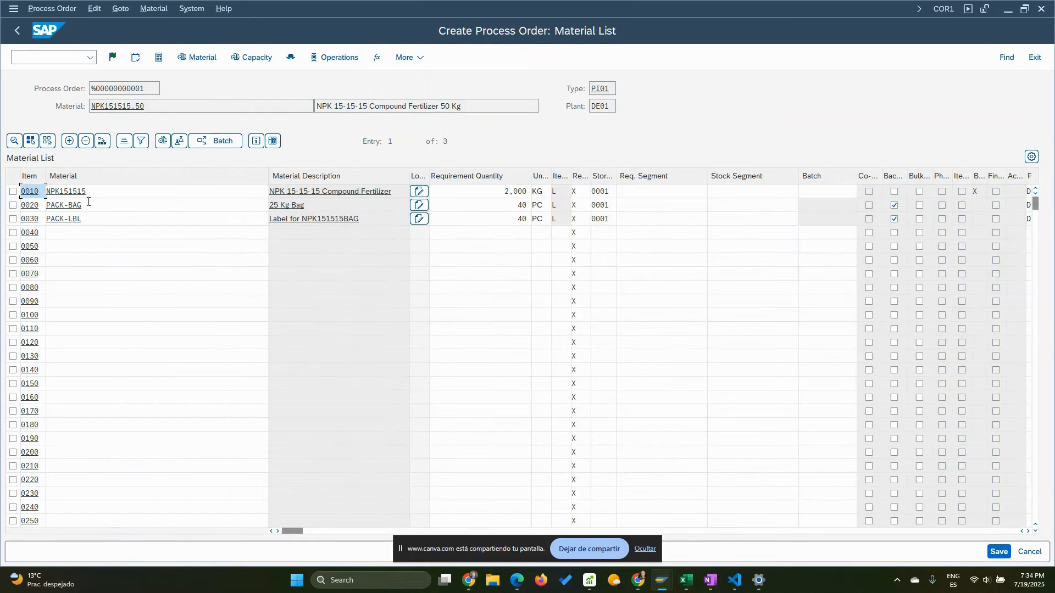
{"action": "left_click_drag", "start_coordinate": [104, 190], "coordinate": [12, 192]}
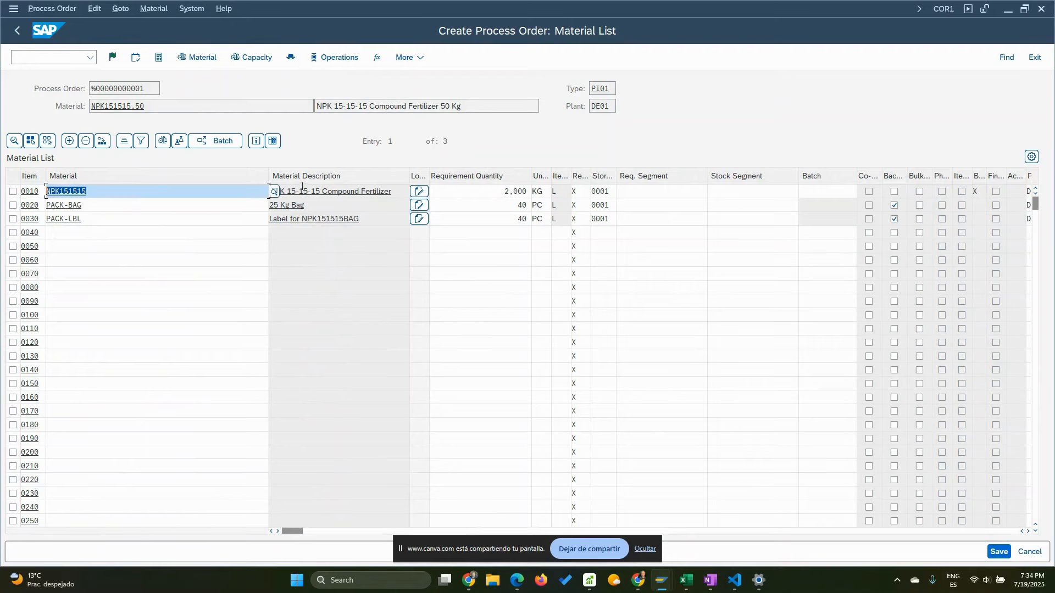
{"action": "left_click_drag", "start_coordinate": [101, 192], "coordinate": [8, 209]}
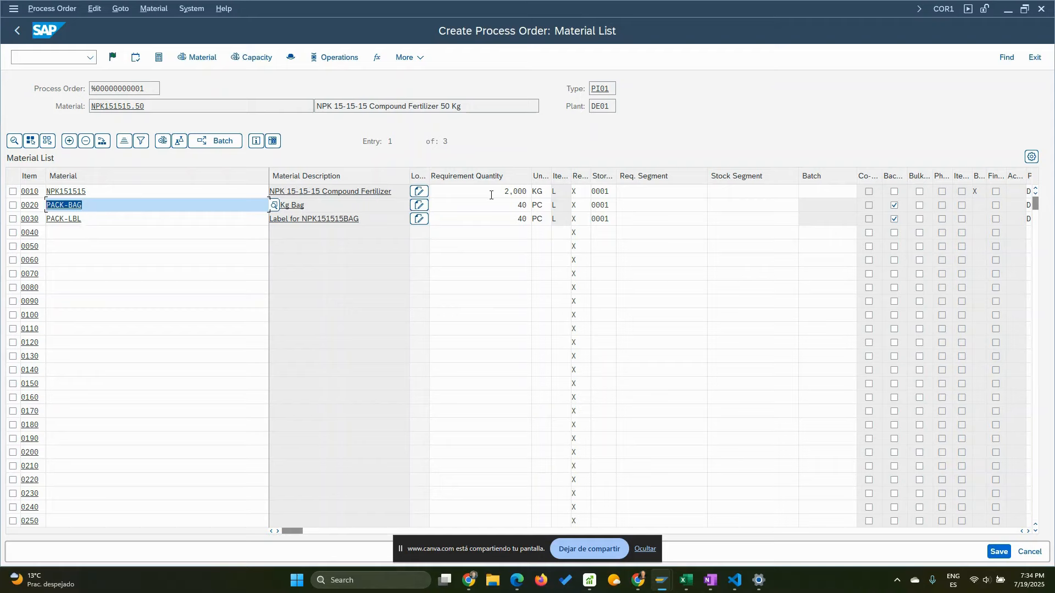
{"action": "left_click_drag", "start_coordinate": [503, 190], "coordinate": [531, 191]}
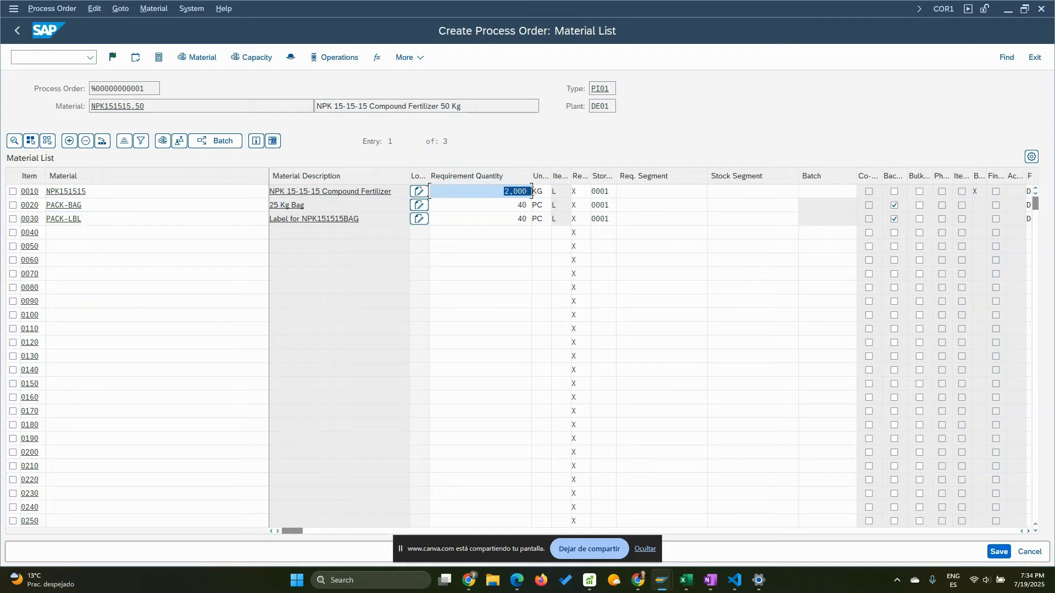
{"action": "left_click_drag", "start_coordinate": [516, 205], "coordinate": [531, 204]}
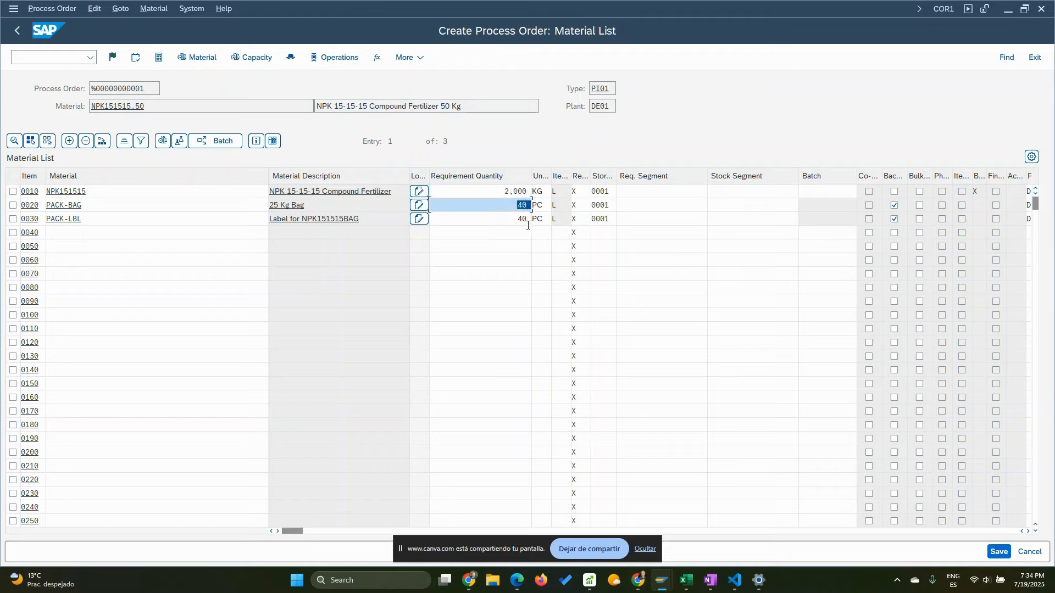
{"action": "left_click_drag", "start_coordinate": [517, 218], "coordinate": [532, 219]}
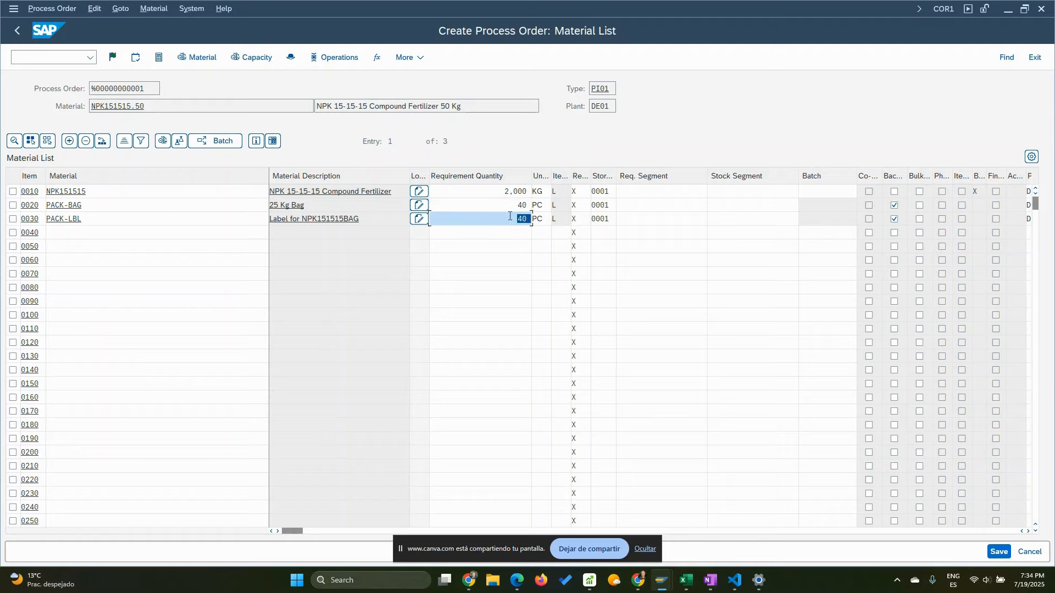
{"action": "double_click", "coordinate": [92, 190]}
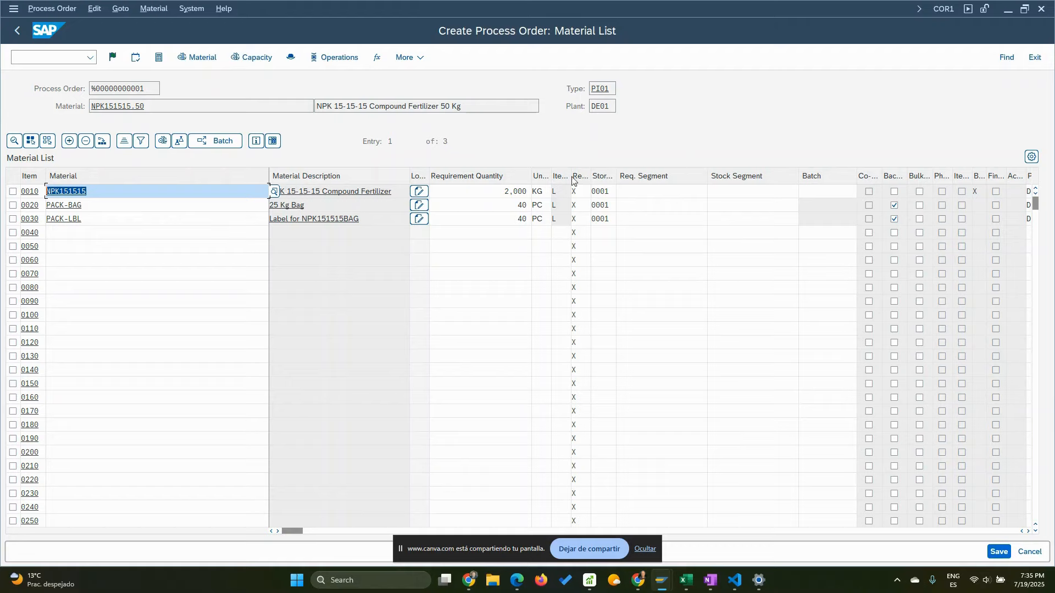
{"action": "left_click", "coordinate": [894, 194]}
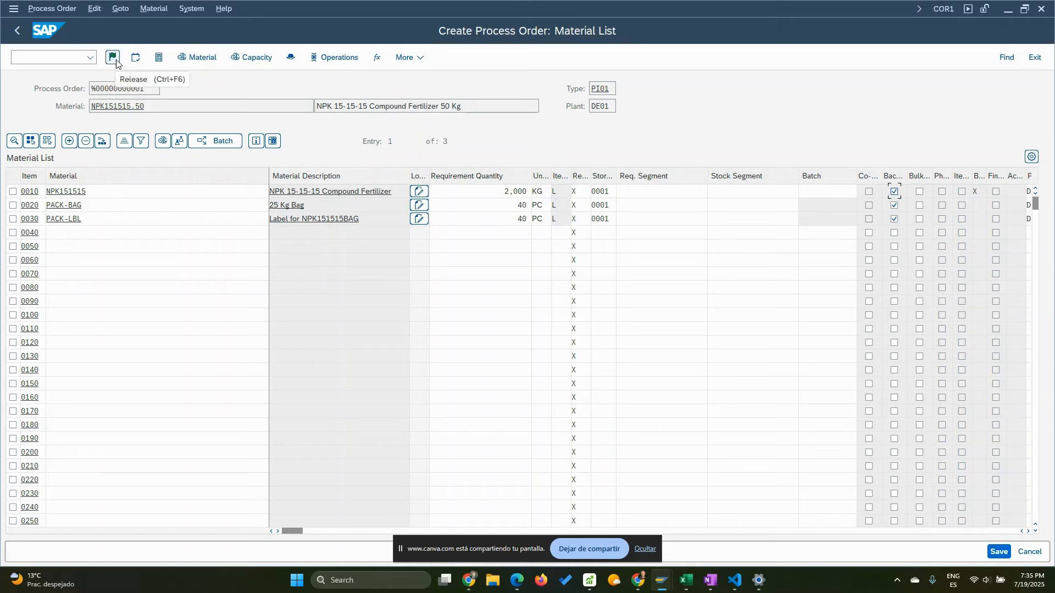
{"action": "left_click", "coordinate": [14, 193]}
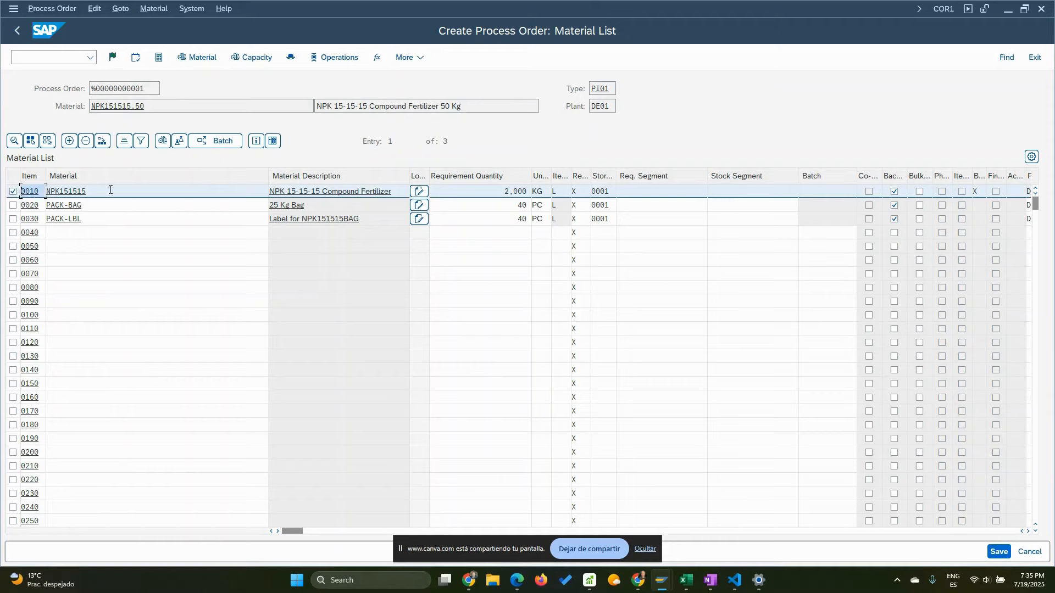
{"action": "left_click", "coordinate": [180, 142]}
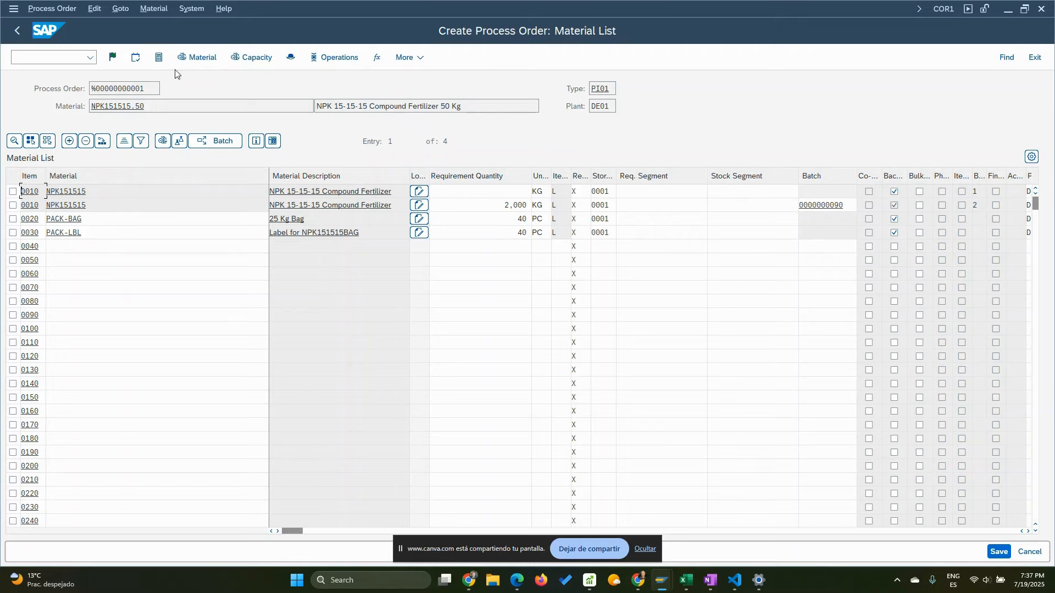
- Release the process order and save it
{"action": "left_click", "coordinate": [112, 57]}
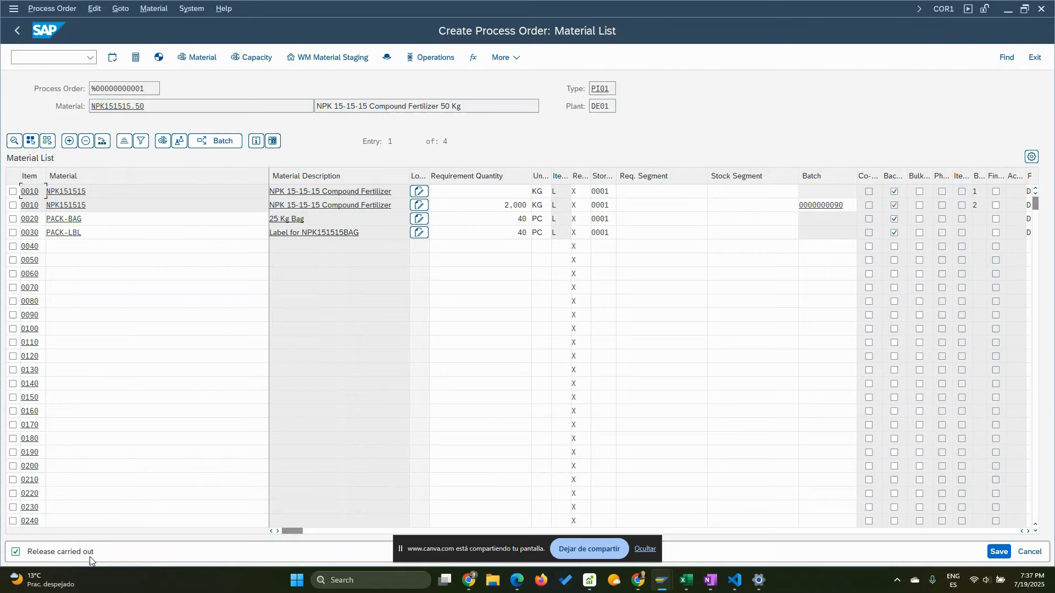
{"action": "left_click", "coordinate": [1001, 556]}
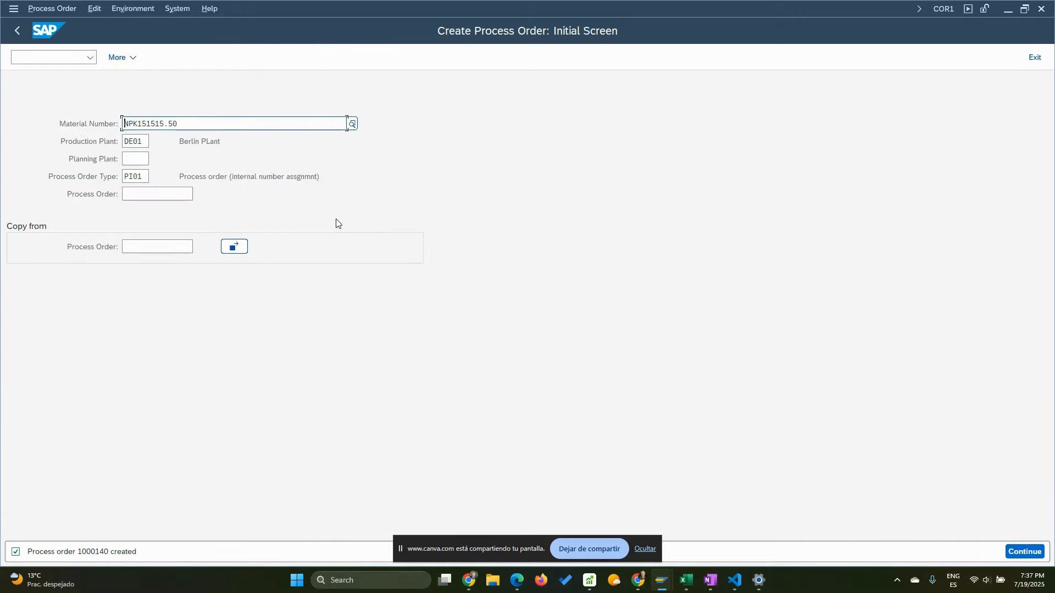
- Open the details of the creation message, select the process order number in it, and close the details
{"action": "double_click", "coordinate": [101, 552]}
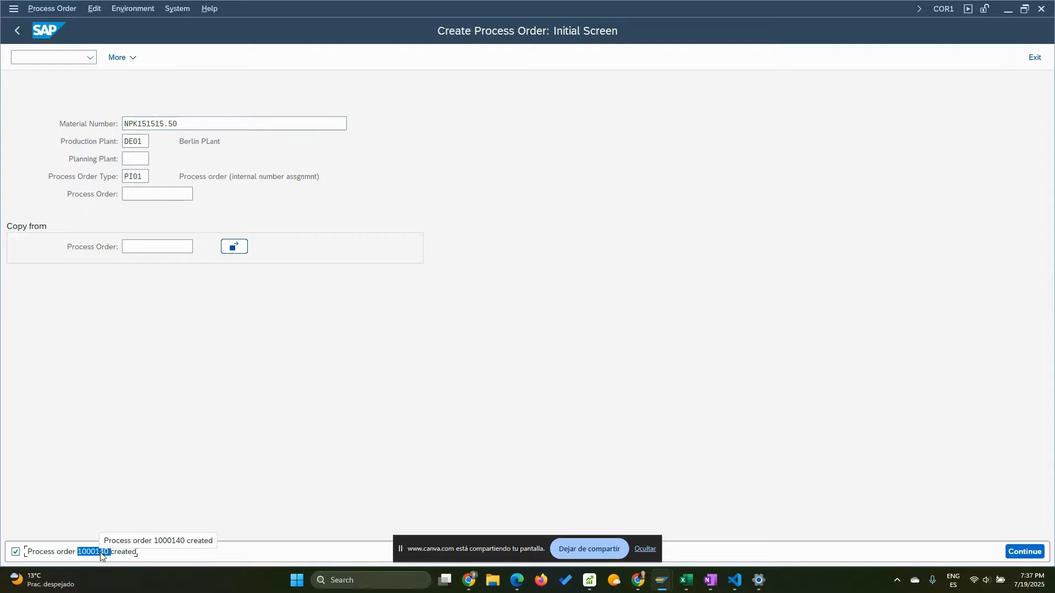
{"action": "key", "text": "F3"}
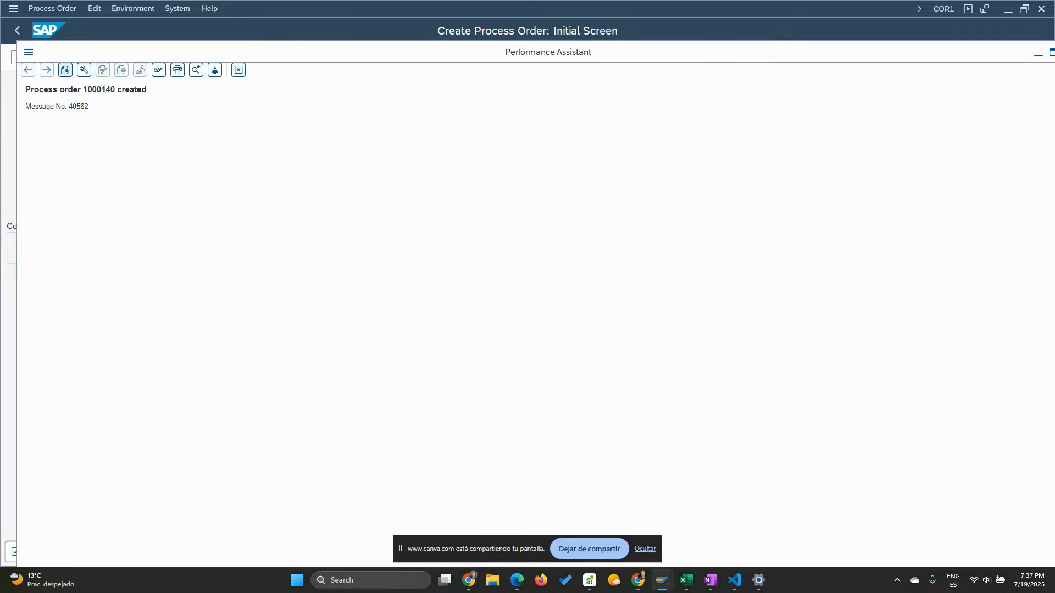
{"action": "left_click_drag", "start_coordinate": [85, 90], "coordinate": [116, 89]}
{"action": "left_click", "coordinate": [239, 70]}
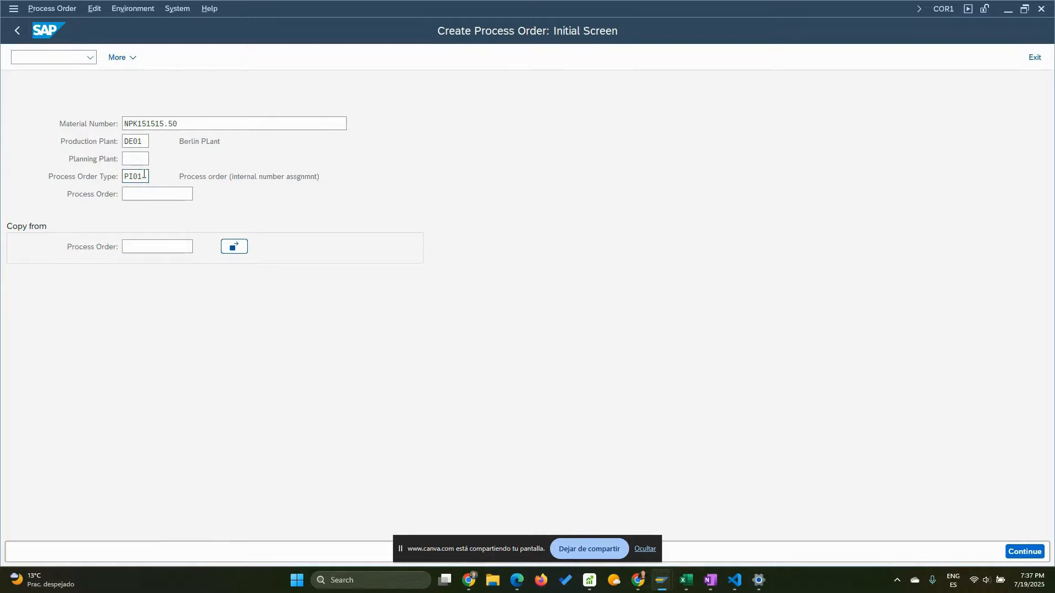
- Leave process order creation and open the material display transaction MM03
{"action": "left_click_drag", "start_coordinate": [144, 175], "coordinate": [55, 173]}
{"action": "left_click", "coordinate": [18, 29]}
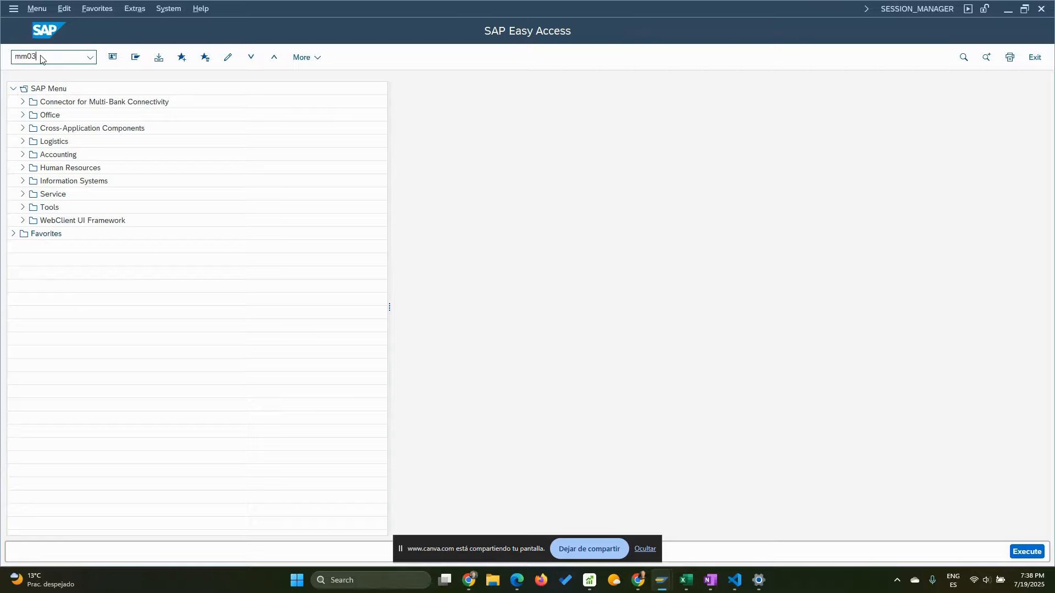
{"action": "key", "text": "Return"}
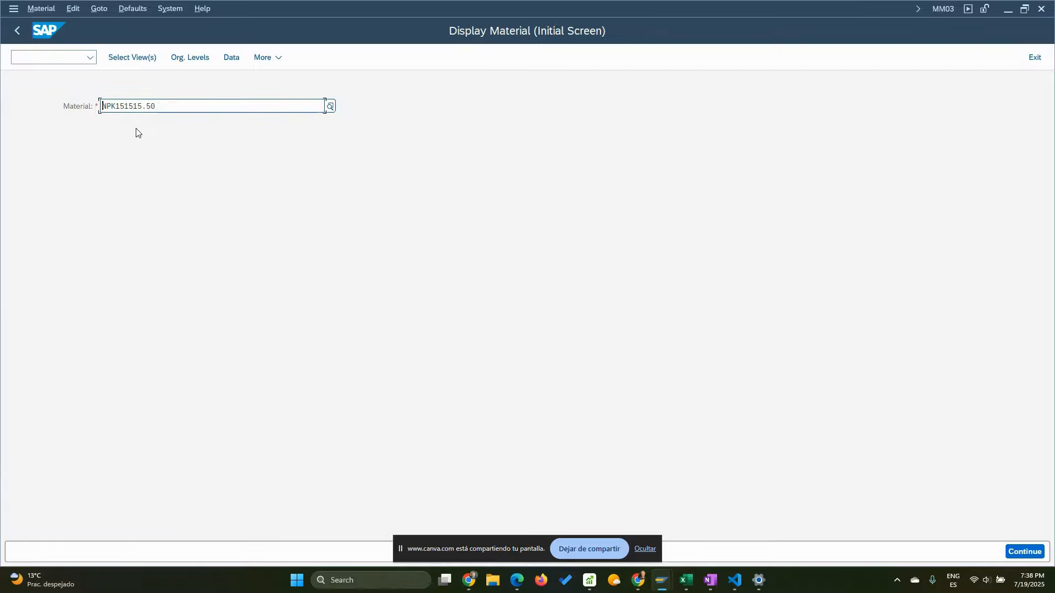
- Display only the Work Scheduling and Quality Management views of material NPK151515.50 in plant DE01
{"action": "key", "text": "Return"}
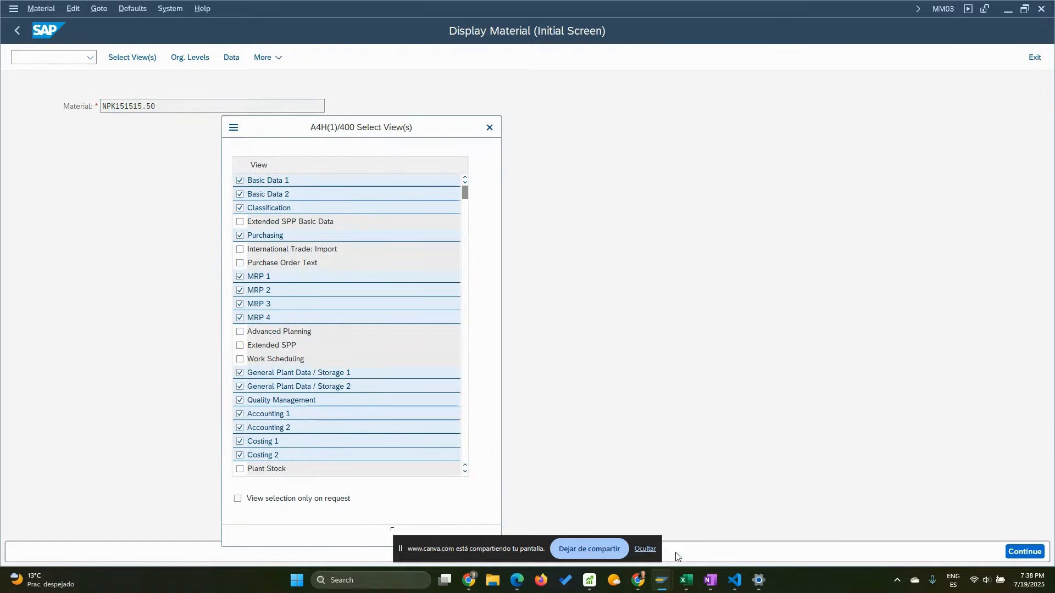
{"action": "left_click", "coordinate": [648, 550]}
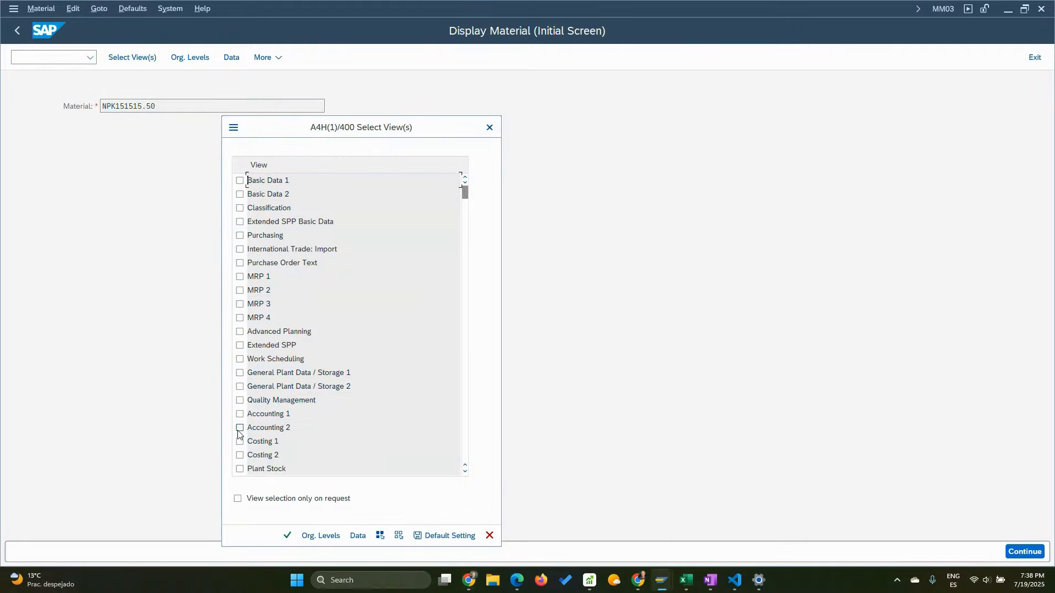
{"action": "left_click", "coordinate": [239, 360]}
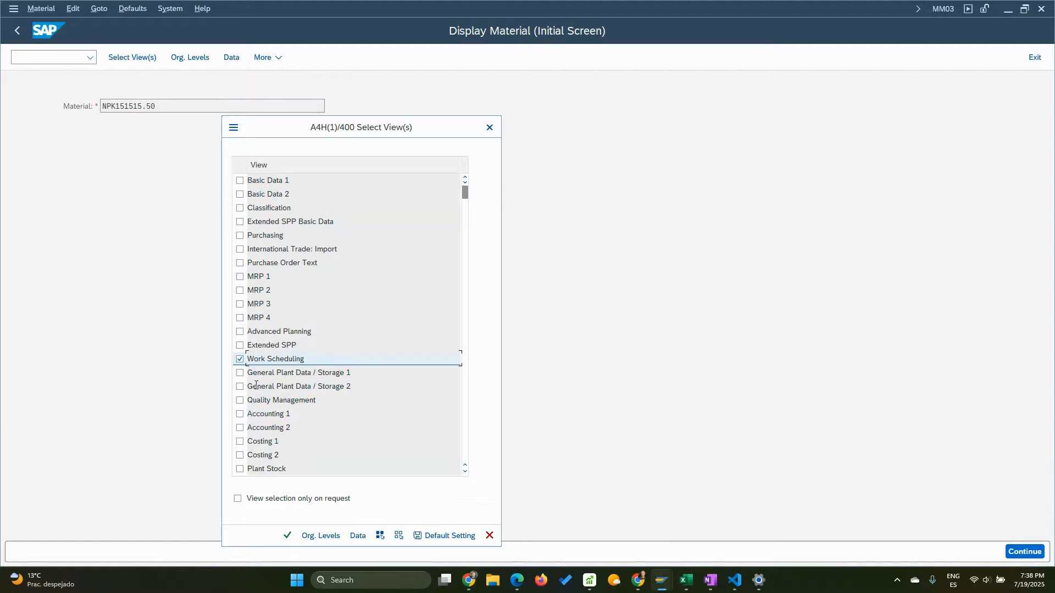
{"action": "left_click", "coordinate": [239, 401]}
{"action": "key", "text": "Return"}
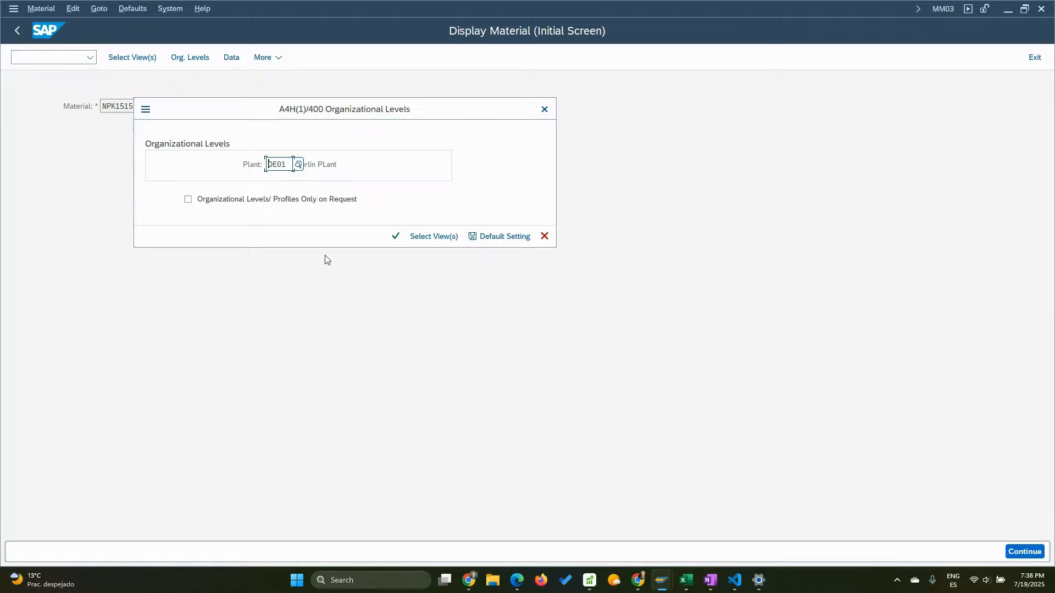
{"action": "key", "text": "Return"}
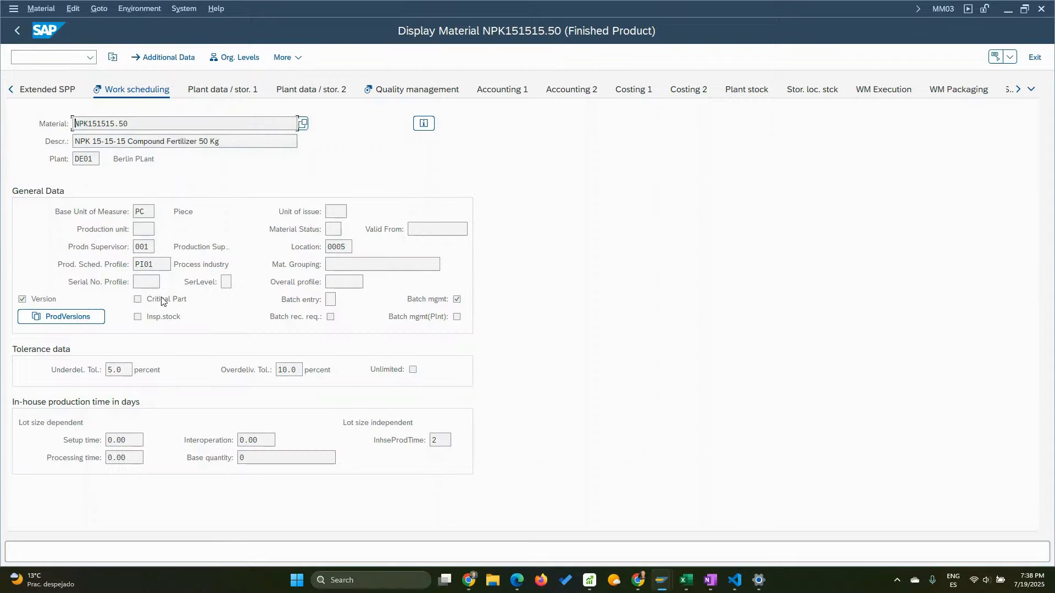
- Check the material's production scheduling profile and its inspection setup in the quality management data, and leave the material display
{"action": "left_click_drag", "start_coordinate": [153, 264], "coordinate": [38, 273]}
{"action": "left_click", "coordinate": [391, 94]}
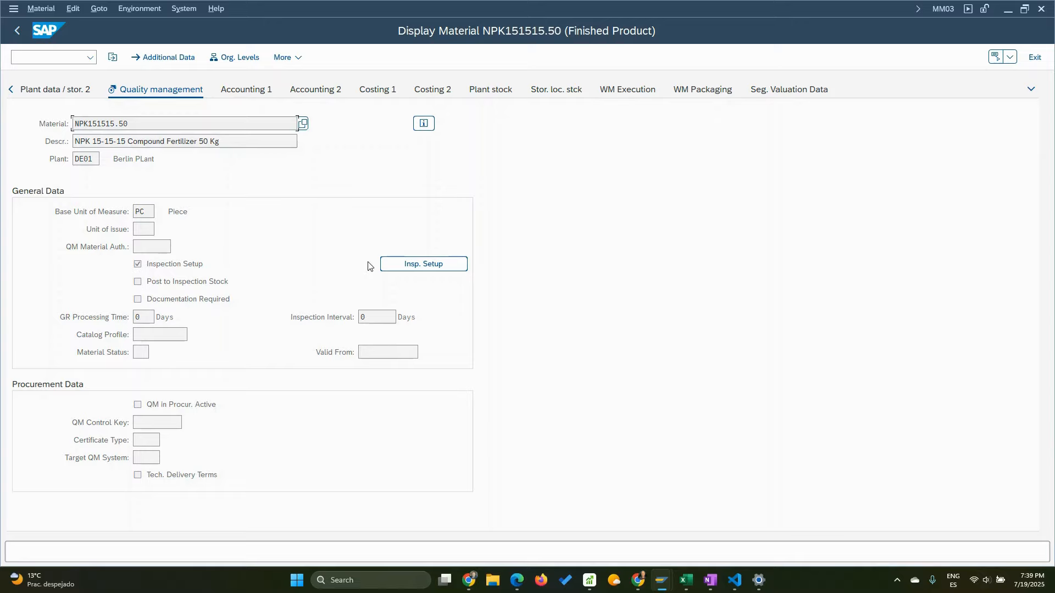
{"action": "left_click", "coordinate": [417, 265]}
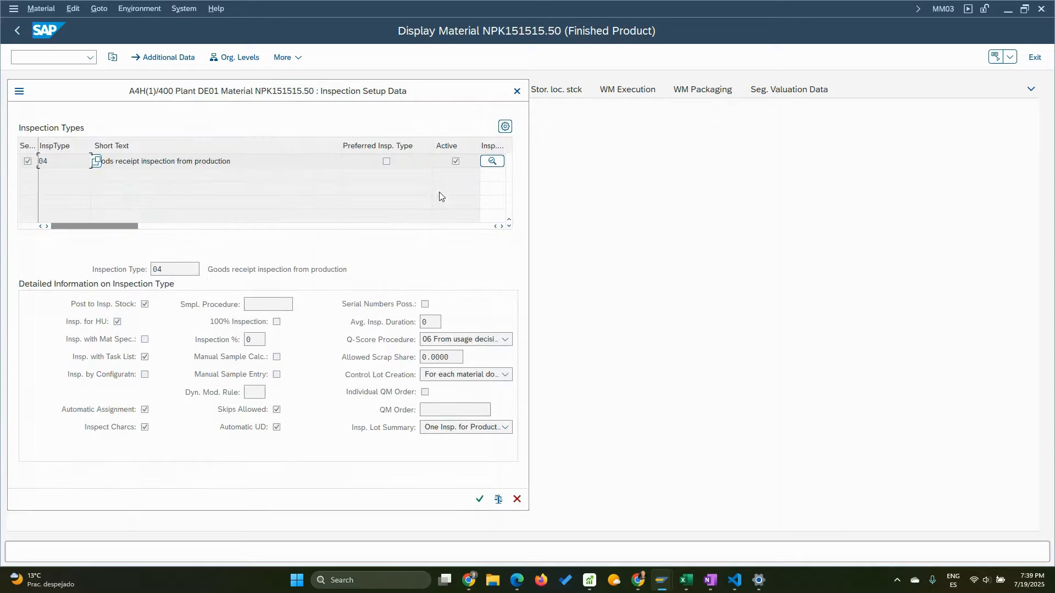
{"action": "double_click", "coordinate": [45, 159]}
{"action": "left_click", "coordinate": [479, 499]}
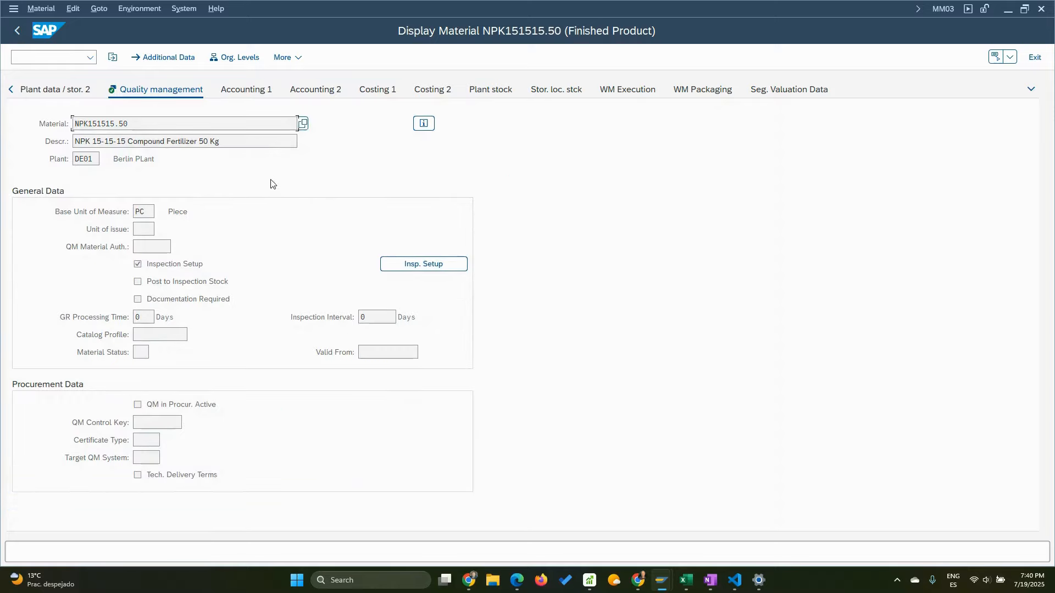
{"action": "left_click", "coordinate": [18, 31]}
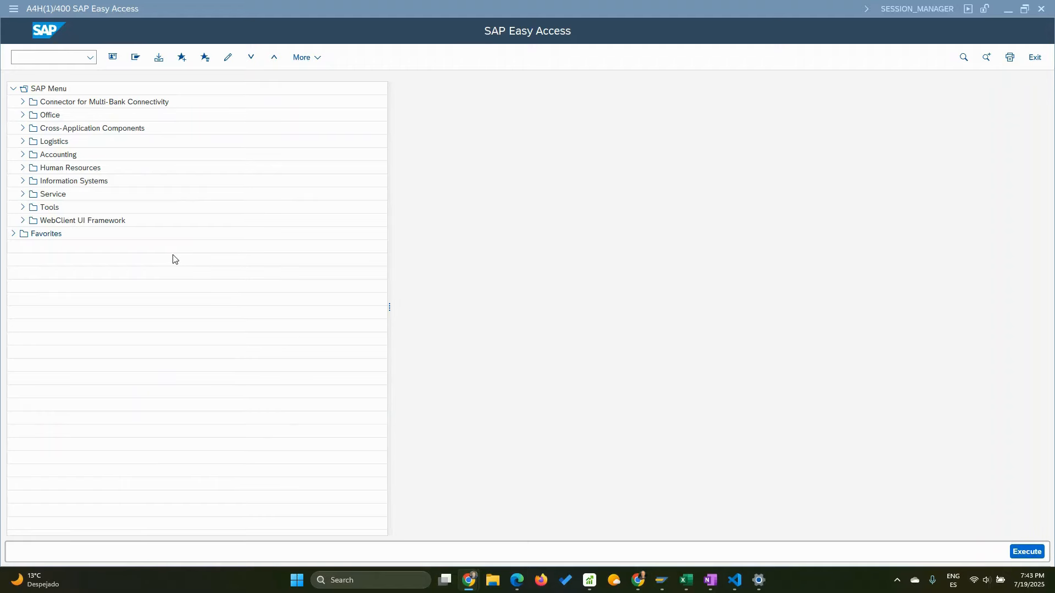
- Open transaction COR6N to enter a time ticket for a process order
{"action": "left_click", "coordinate": [37, 59]}
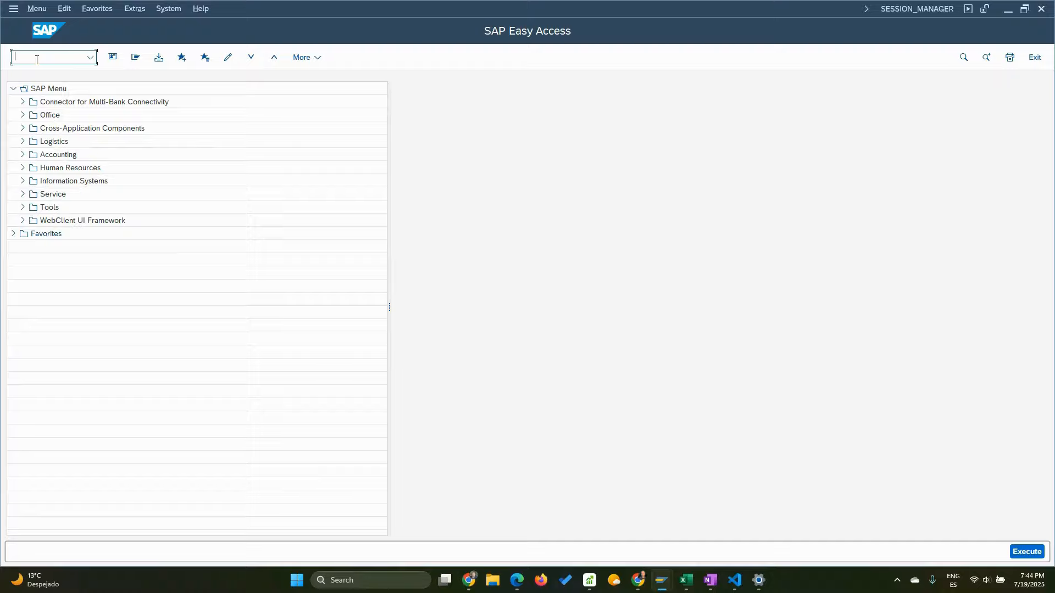
{"action": "type", "text": "cor"}
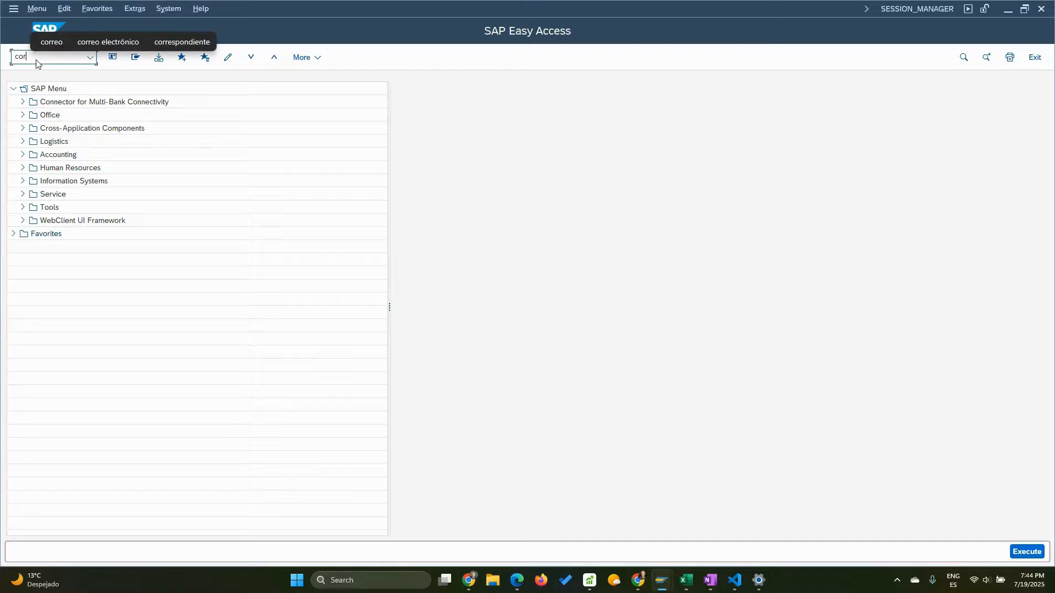
{"action": "type", "text": "6n"}
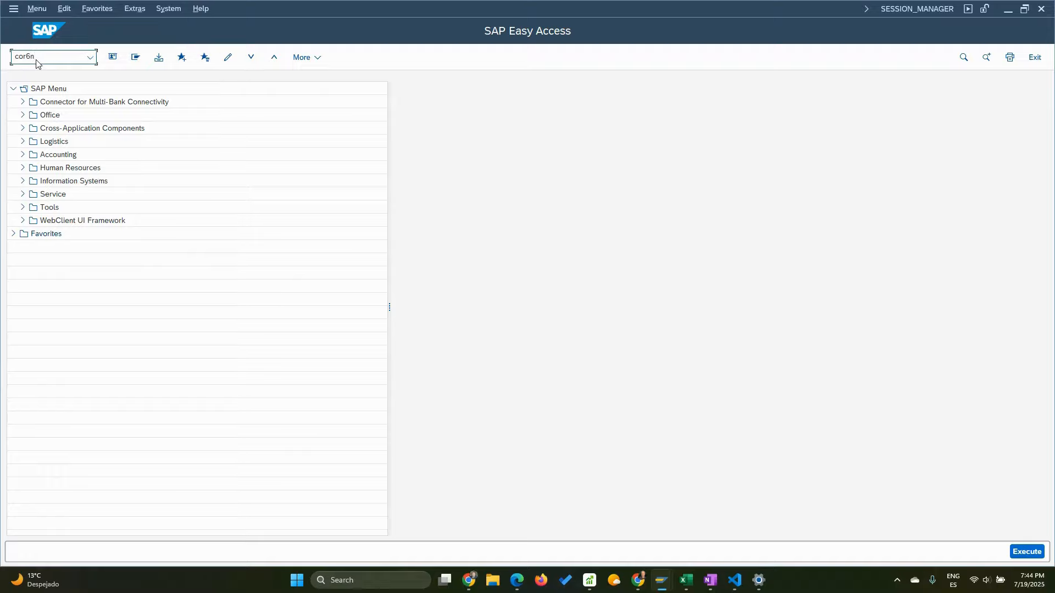
{"action": "key", "text": "Return"}
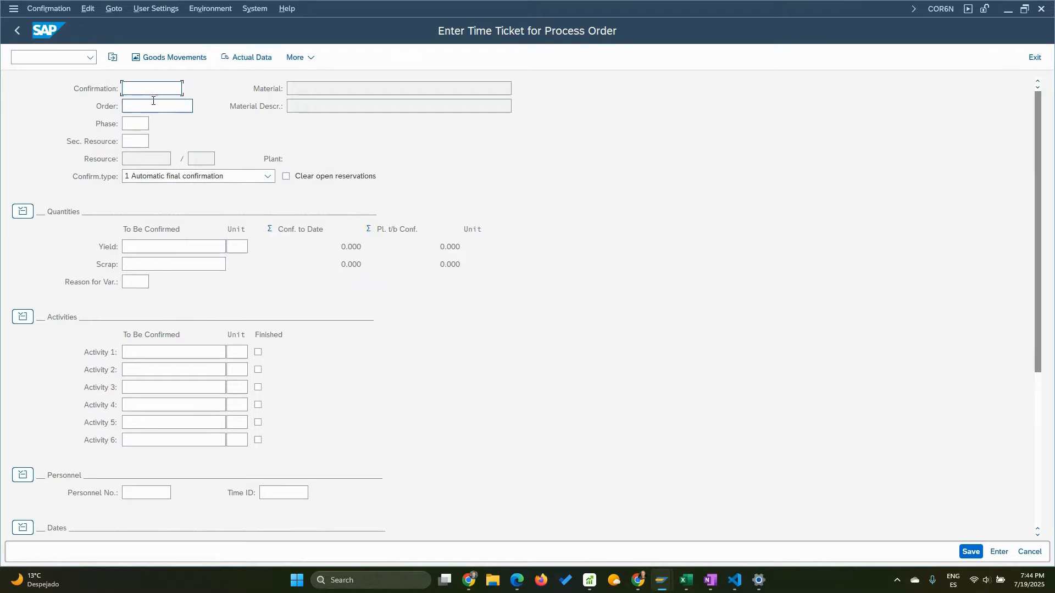
- Enter the process order number for NPK151515.50 in the time ticket and load its confirmation data
{"action": "left_click", "coordinate": [137, 107]}
{"action": "type", "text": "1"}
{"action": "left_click", "coordinate": [157, 125]}
{"action": "key", "text": "shift+Left"}
{"action": "key", "text": "shift+Left"}
{"action": "type", "text": "40"}
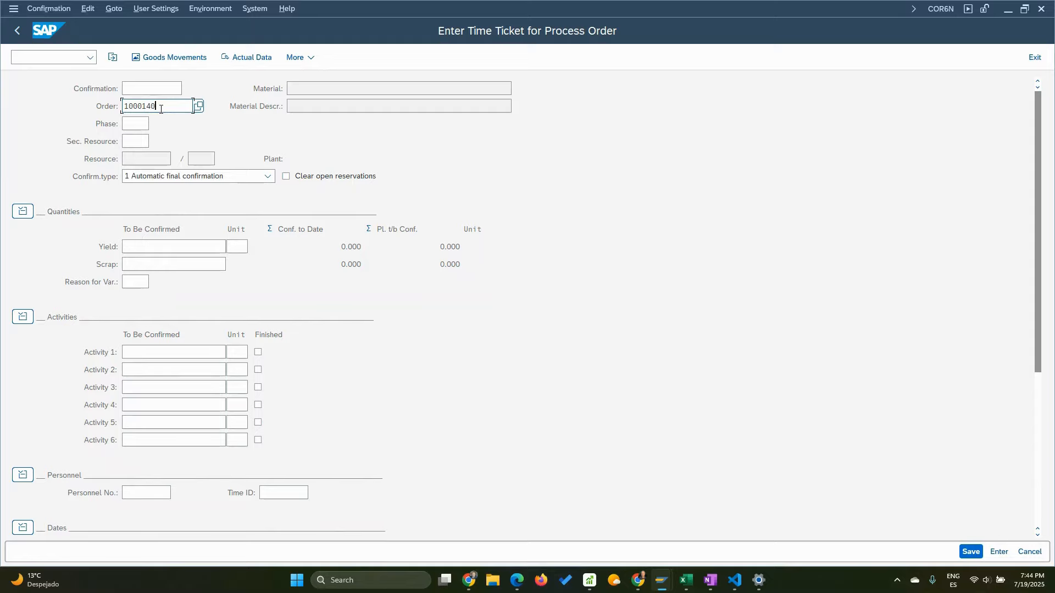
{"action": "key", "text": "Return"}
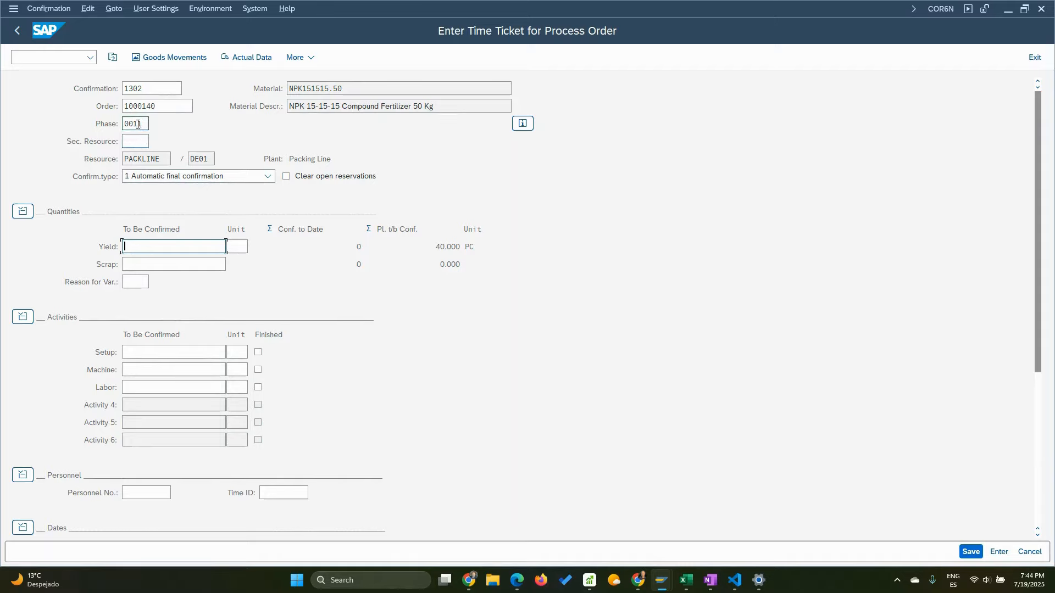
- Set the yield to be confirmed for phase 0011 to 40, matching it against the planned quantity
{"action": "left_click_drag", "start_coordinate": [144, 123], "coordinate": [133, 126]}
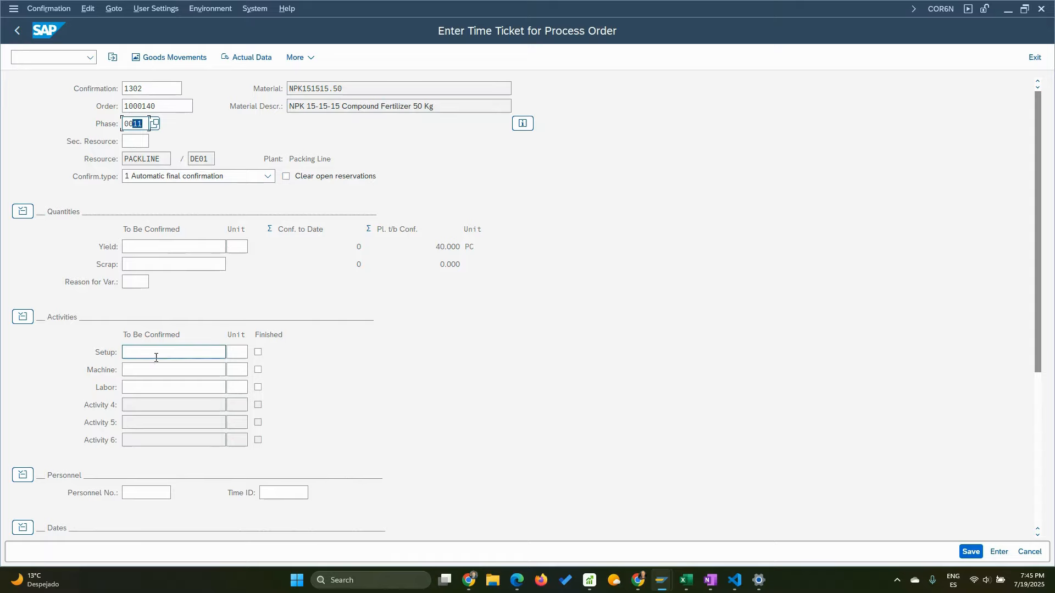
{"action": "left_click", "coordinate": [139, 375]}
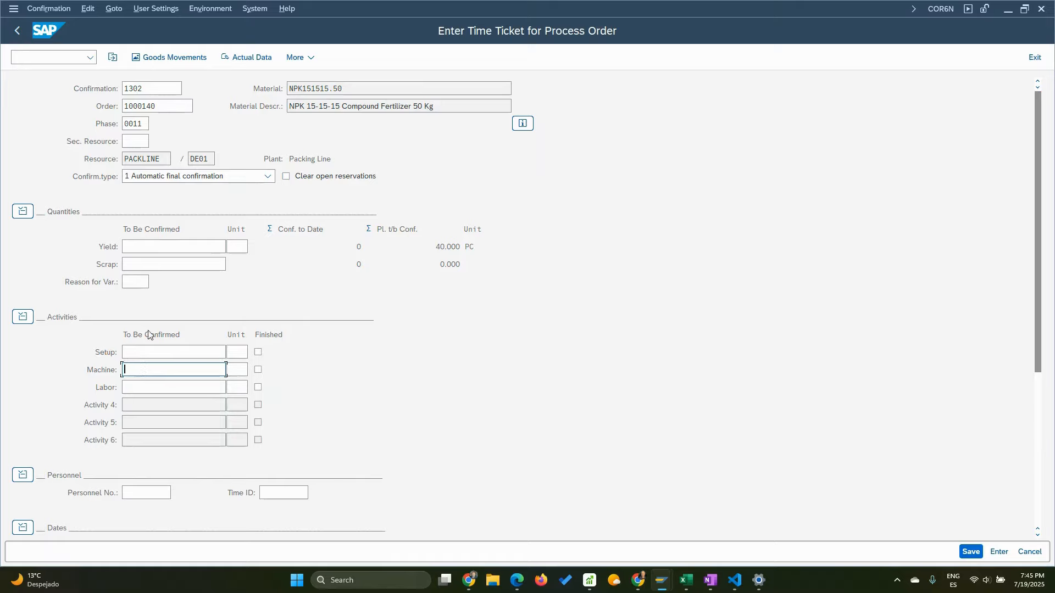
{"action": "left_click", "coordinate": [148, 249]}
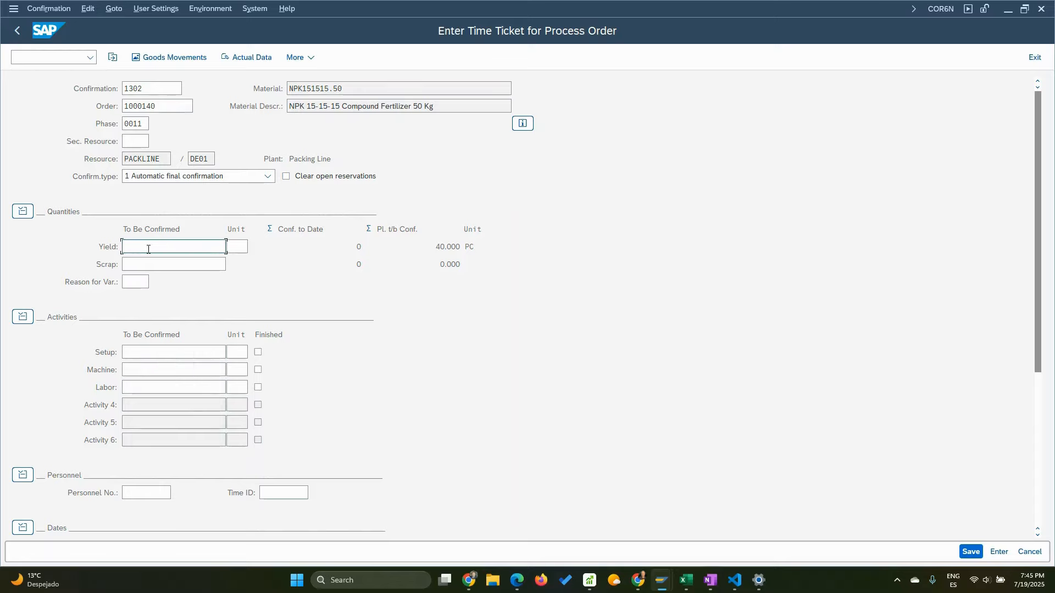
{"action": "type", "text": "40"}
{"action": "left_click_drag", "start_coordinate": [448, 248], "coordinate": [436, 247]}
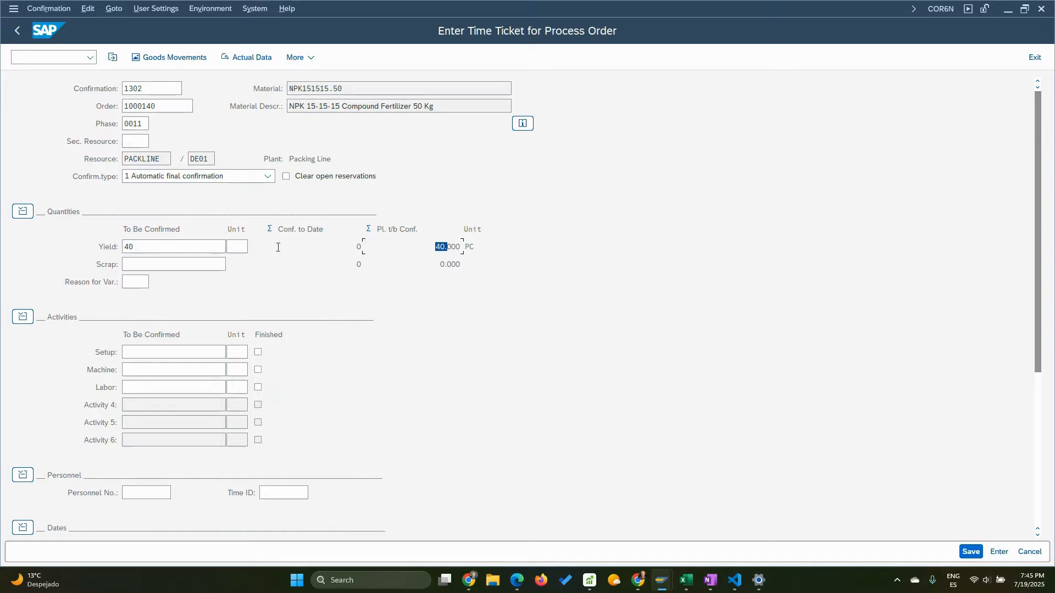
{"action": "left_click", "coordinate": [154, 263]}
{"action": "left_click", "coordinate": [134, 246]}
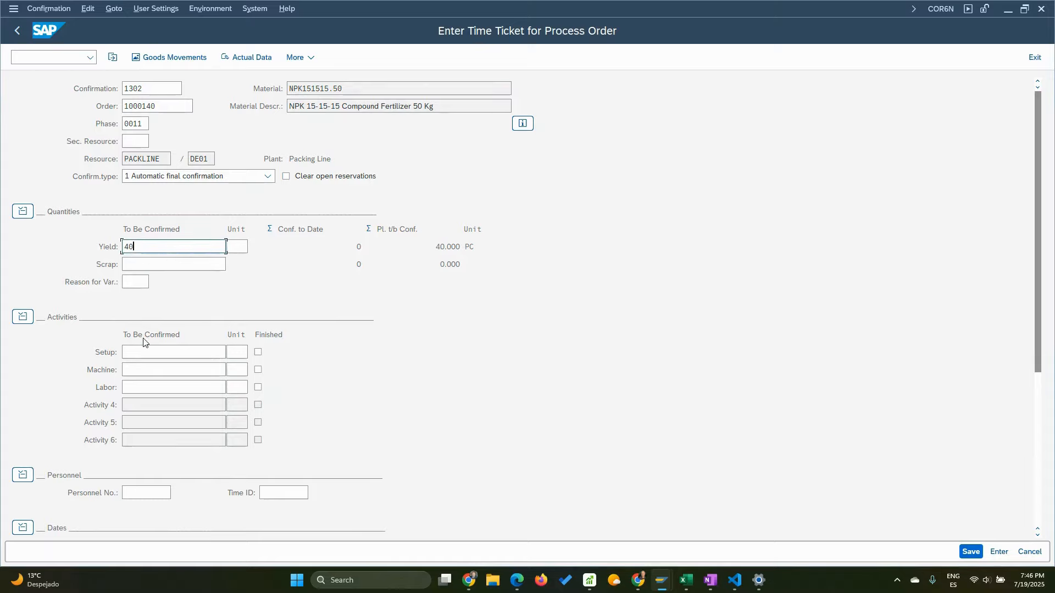
- Set the Machine and Labor activities to be confirmed to 1.5 h each and accept the entries
{"action": "left_click", "coordinate": [145, 370]}
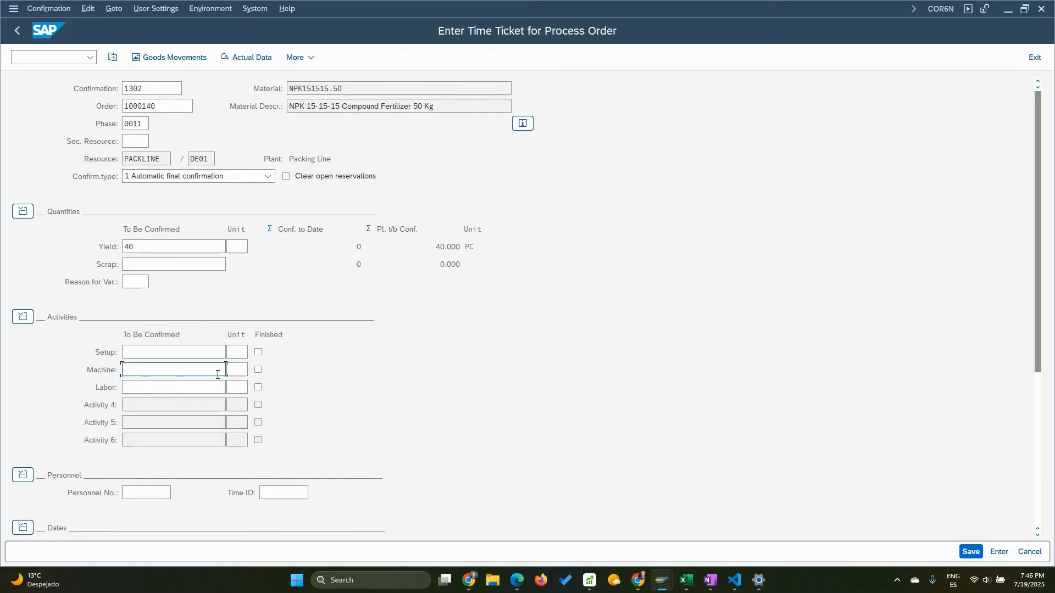
{"action": "type", "text": "1.5"}
{"action": "left_click", "coordinate": [178, 388]}
{"action": "type", "text": "1.5"}
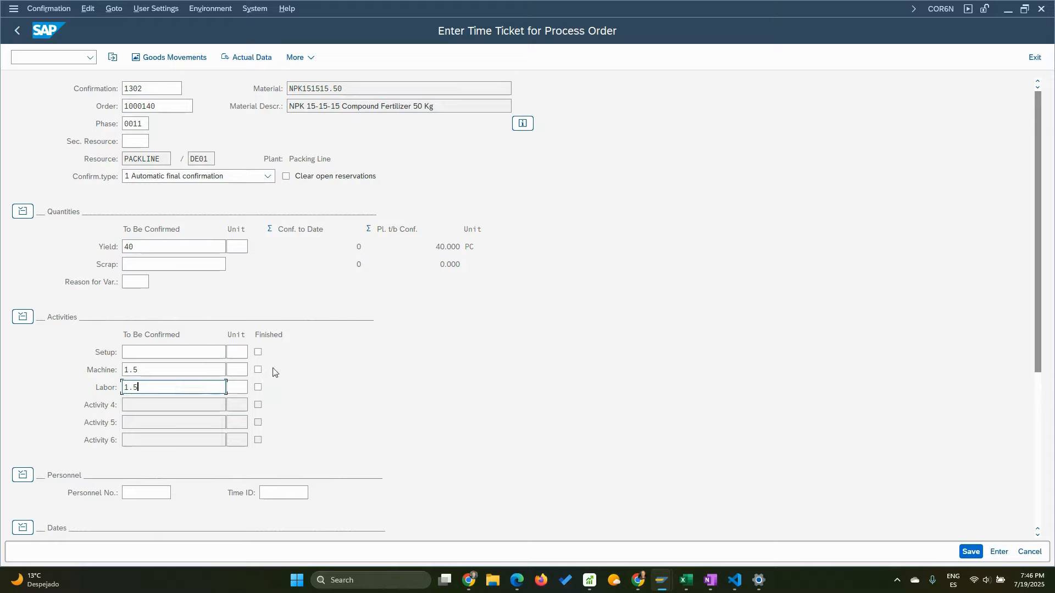
{"action": "left_click", "coordinate": [237, 369]}
{"action": "type", "text": "h"}
{"action": "left_click", "coordinate": [238, 387]}
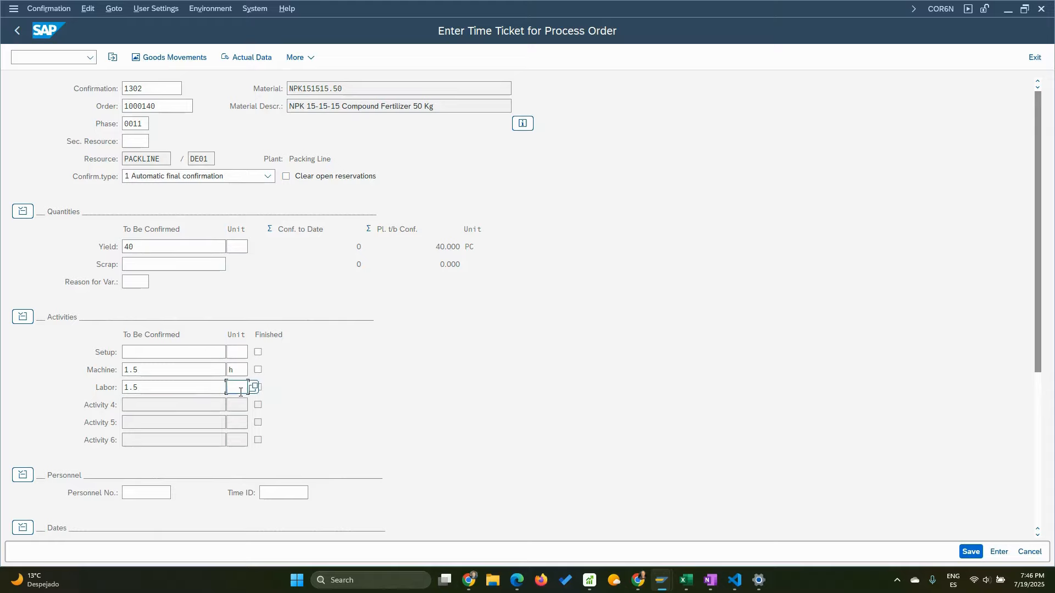
{"action": "type", "text": "h"}
{"action": "key", "text": "Return"}
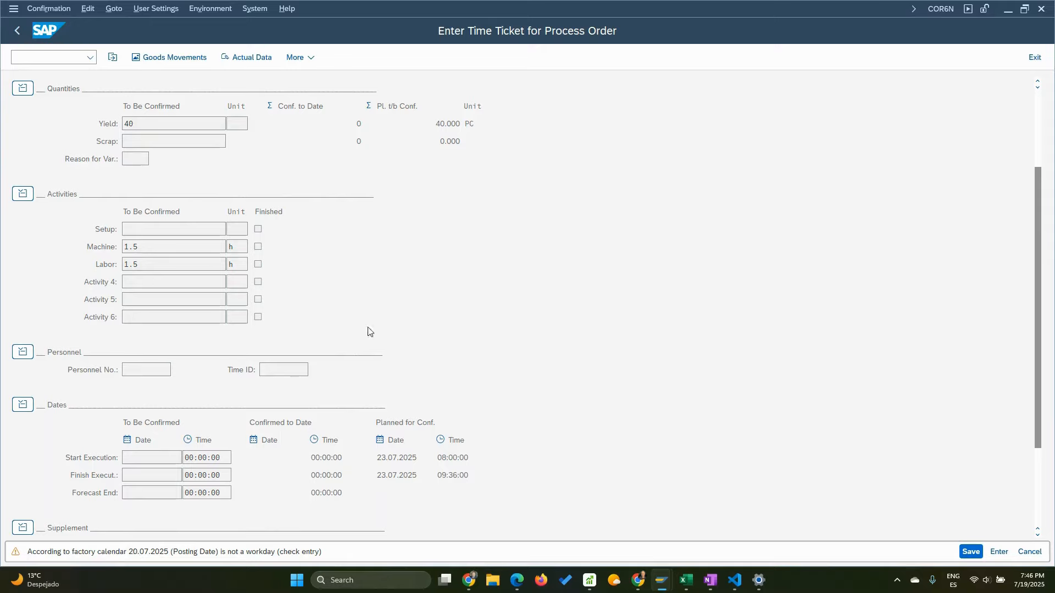
{"action": "key", "text": "Return"}
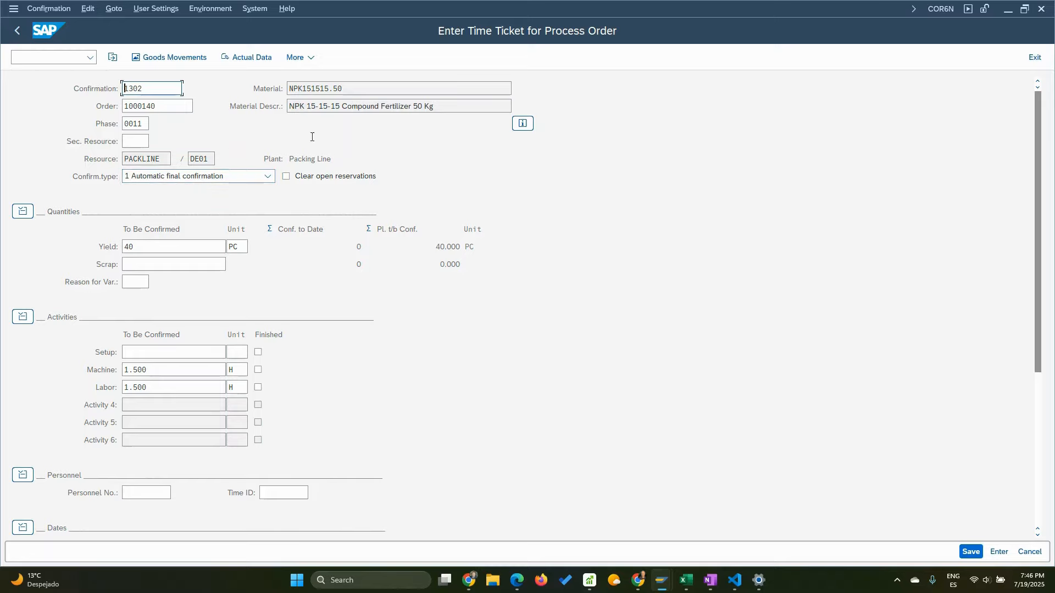
- Open the confirmation's goods movements, check the quantity and movement type of component NPK151515, and post the confirmation
{"action": "left_click", "coordinate": [173, 58]}
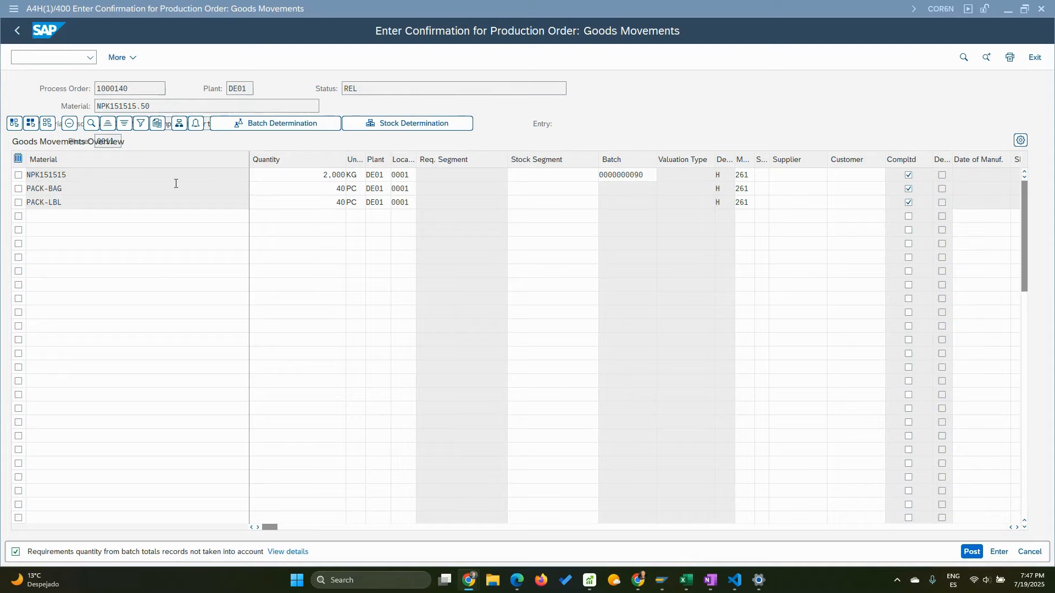
{"action": "left_click", "coordinate": [319, 174]}
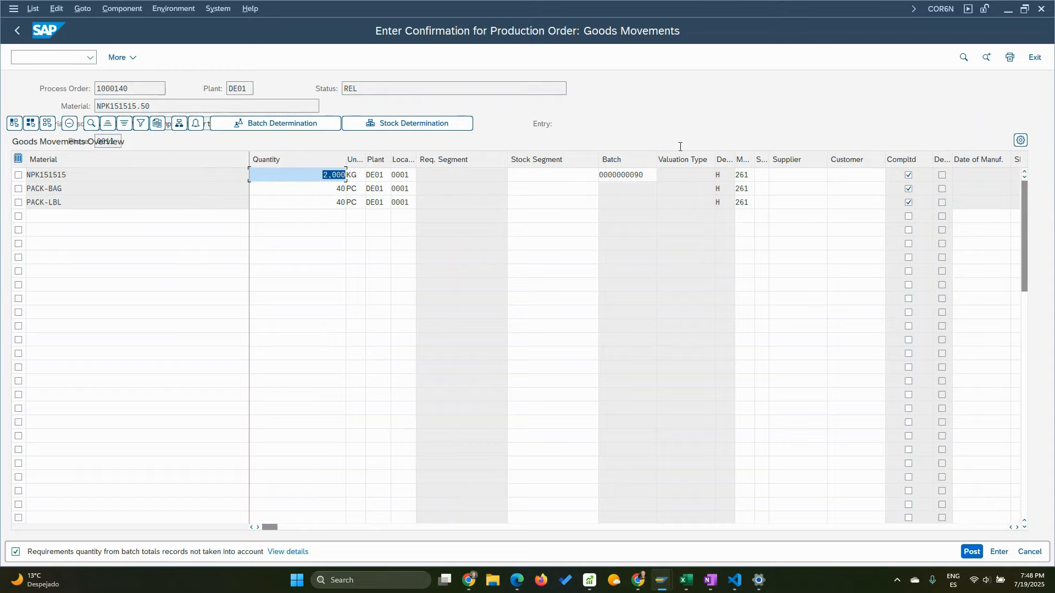
{"action": "left_click", "coordinate": [750, 175]}
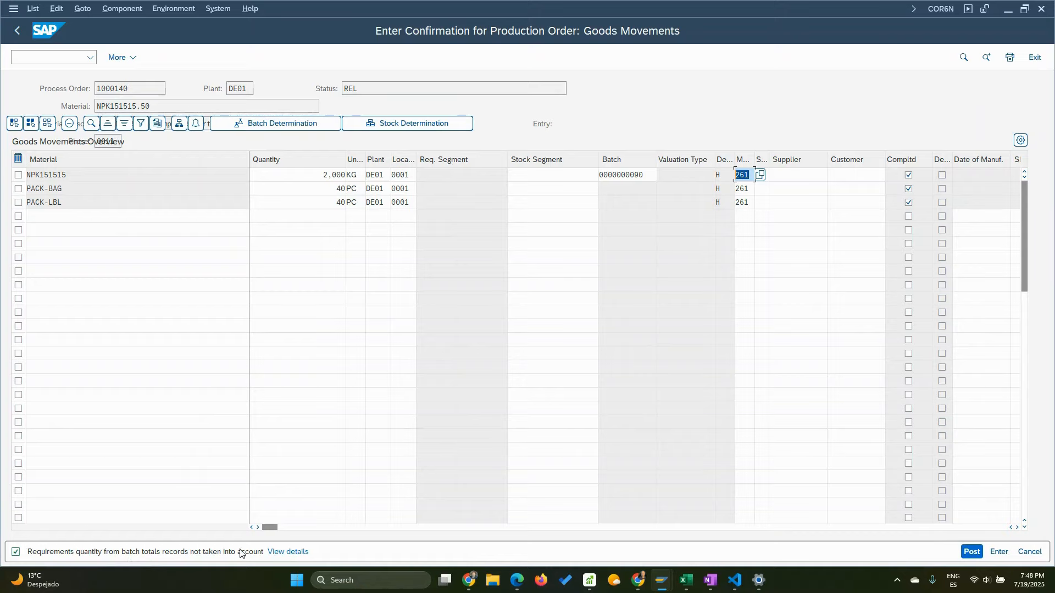
{"action": "left_click", "coordinate": [973, 554]}
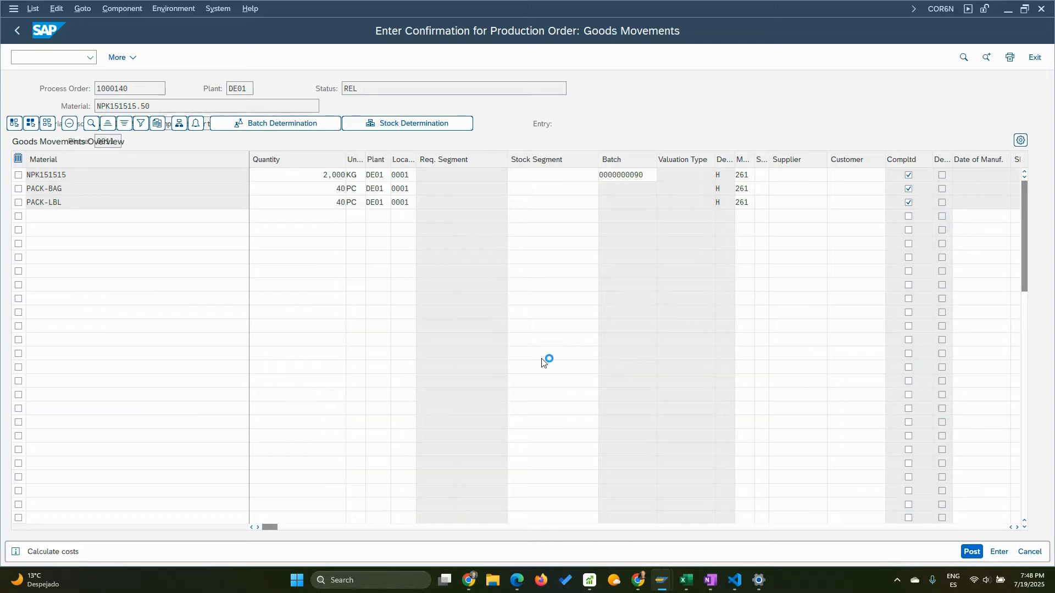
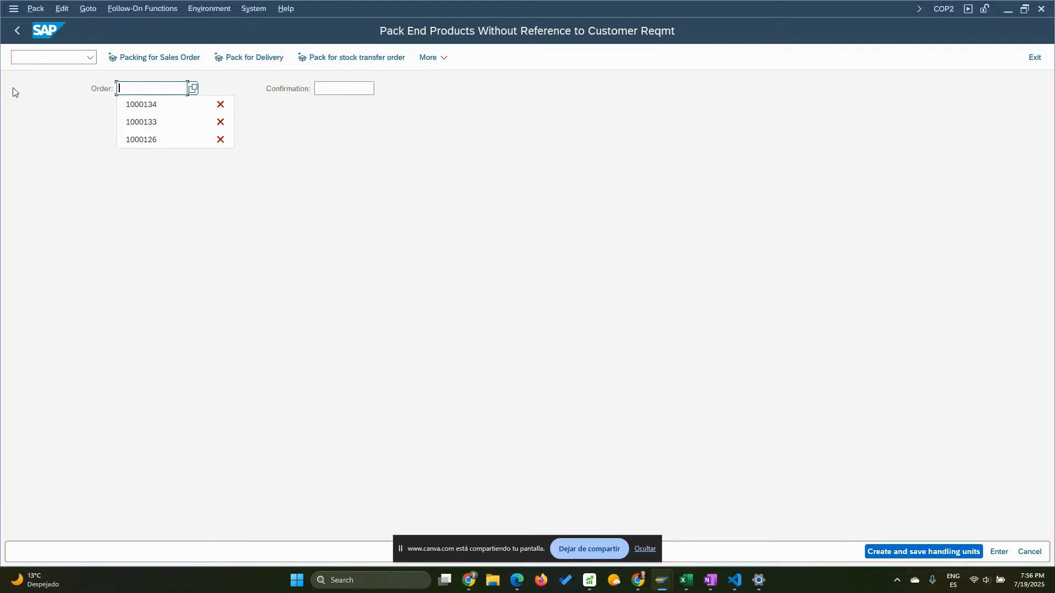
- Enter the confirmed process order's number in COP2 and load its packing data
{"action": "left_click", "coordinate": [154, 105]}
{"action": "double_click", "coordinate": [157, 90]}
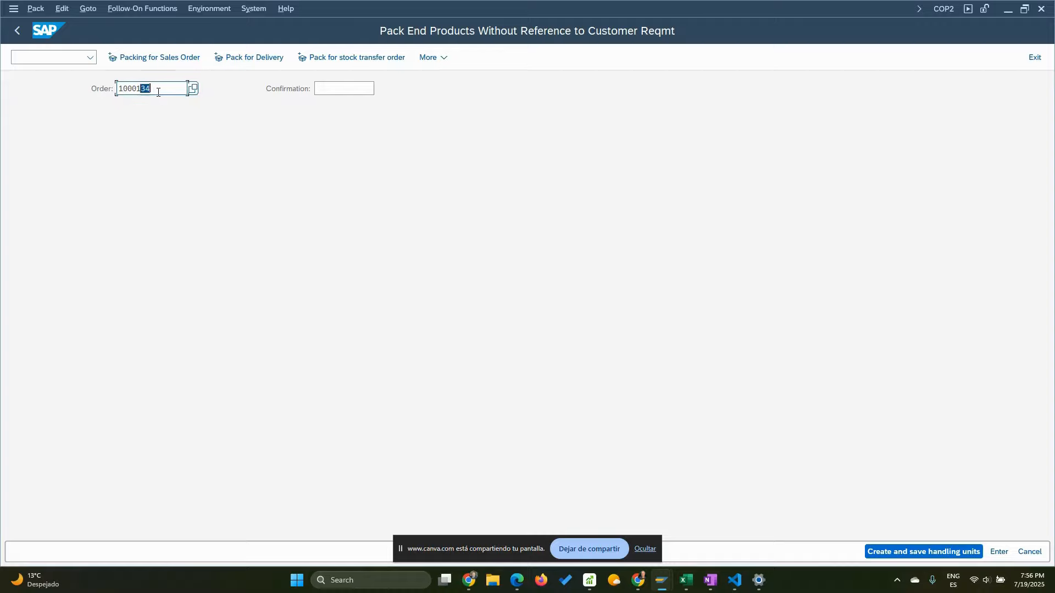
{"action": "type", "text": "1000140"}
{"action": "key", "text": "Return"}
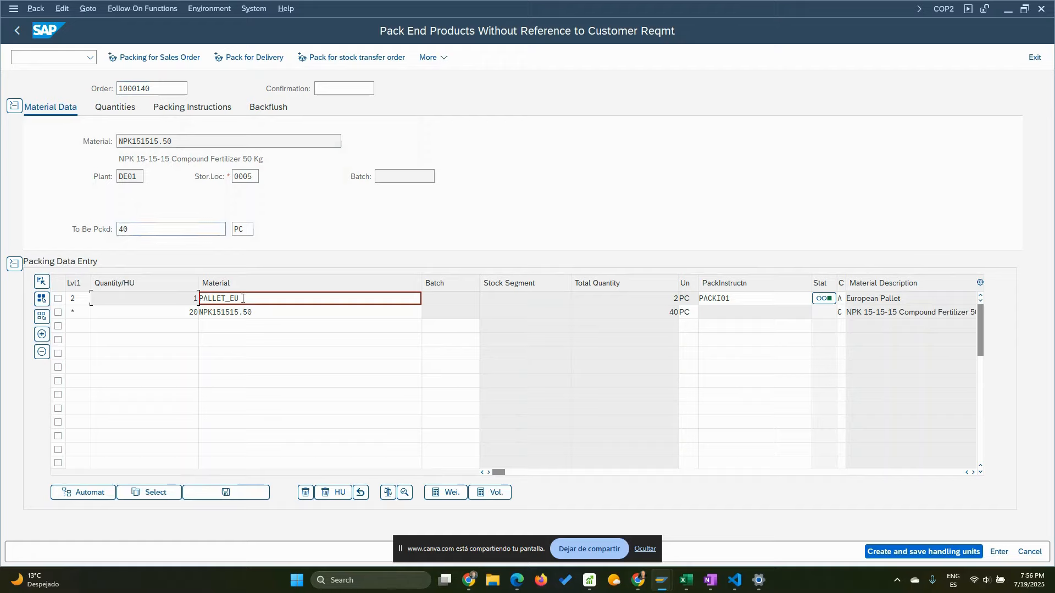
- Check the proposed packaging material PALLET_EU and packed material NPK151515.50, and create and save the handling units
{"action": "left_click_drag", "start_coordinate": [241, 298], "coordinate": [199, 299]}
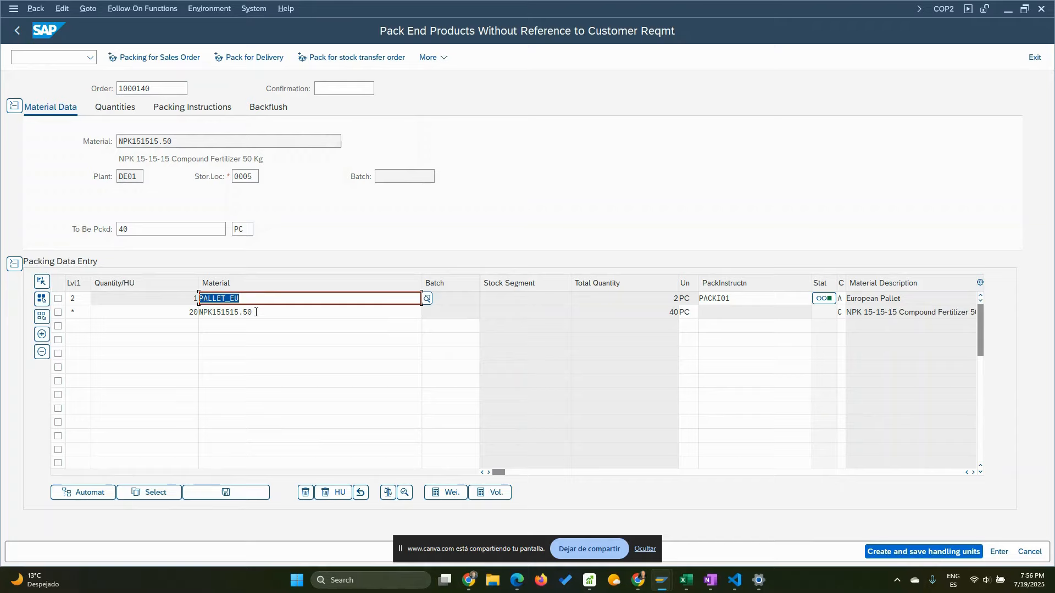
{"action": "left_click_drag", "start_coordinate": [254, 312], "coordinate": [198, 313]}
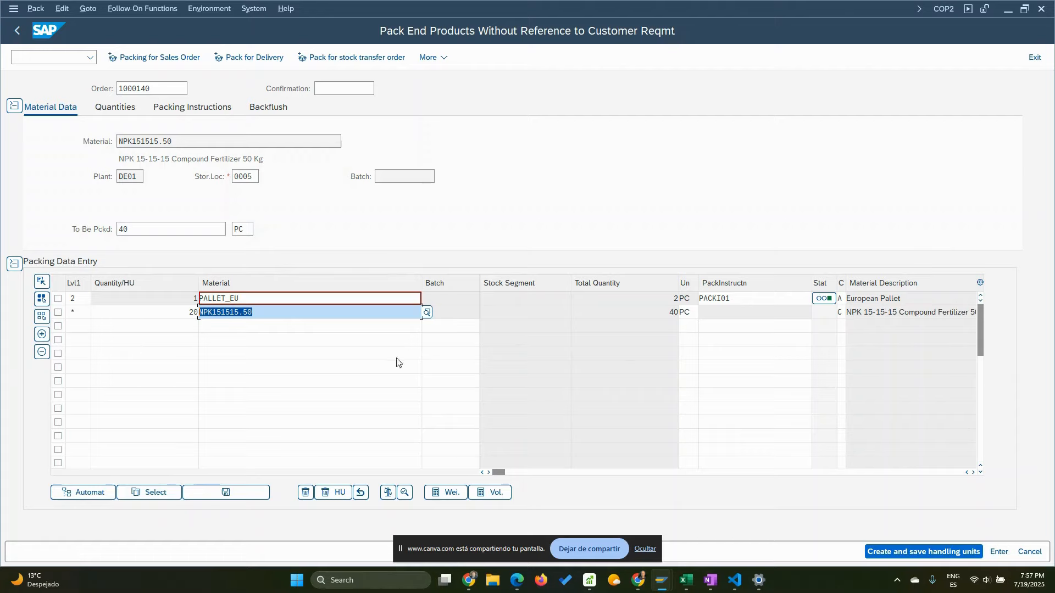
{"action": "left_click", "coordinate": [935, 553]}
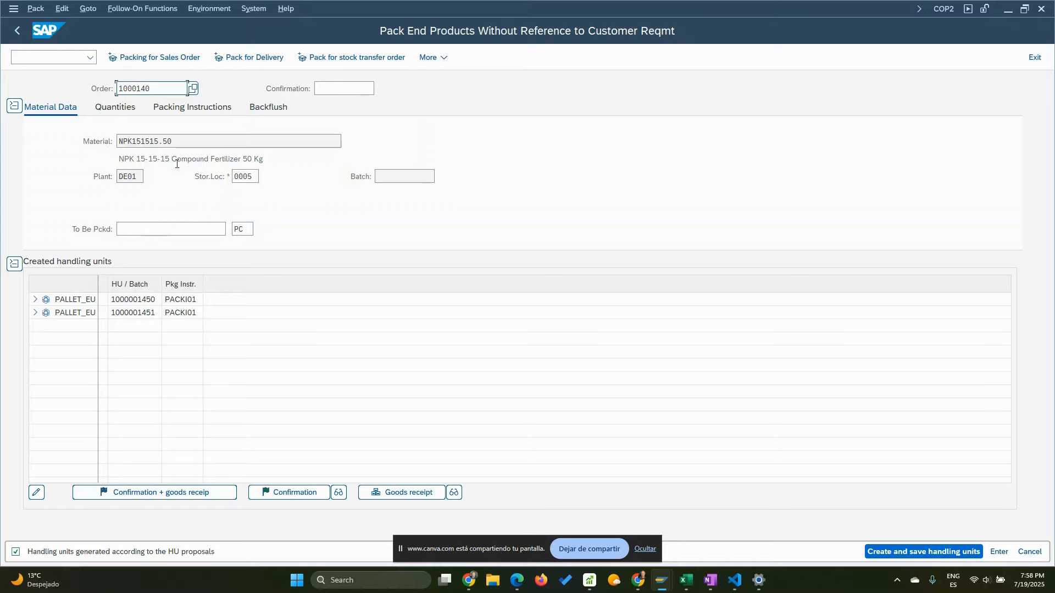
- View the packing instruction criteria in COP2, open a new GUI window, and display packing instruction PACKI01 with transaction POP3
{"action": "left_click", "coordinate": [204, 110]}
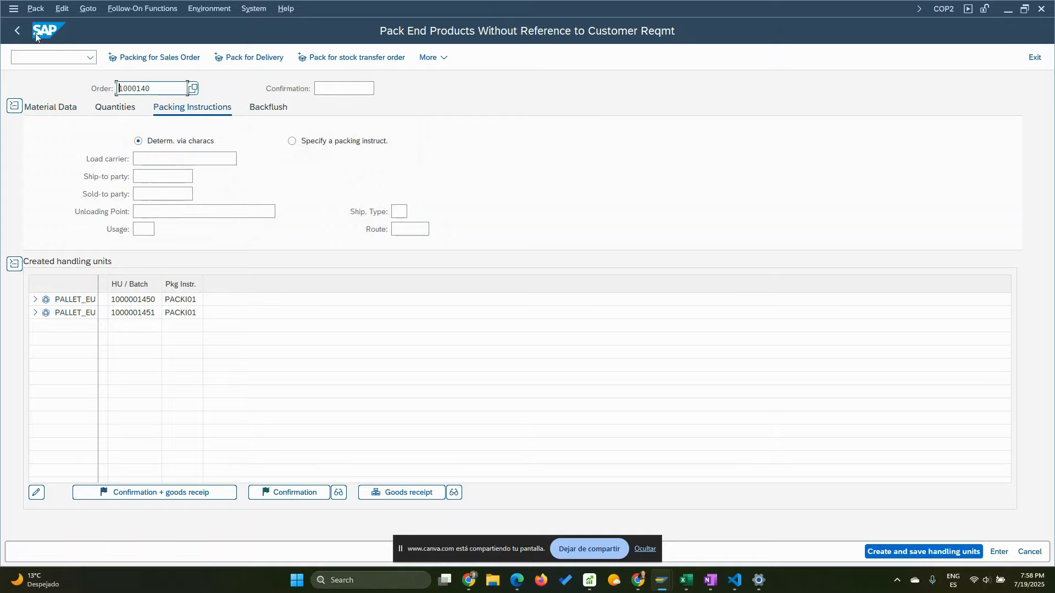
{"action": "left_click", "coordinate": [14, 9]}
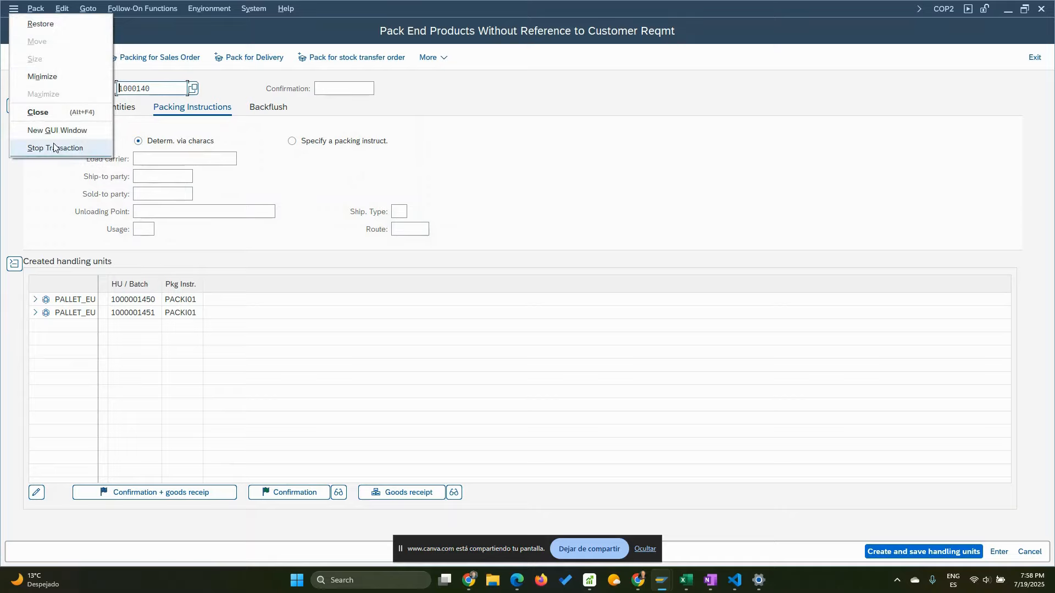
{"action": "left_click", "coordinate": [57, 129]}
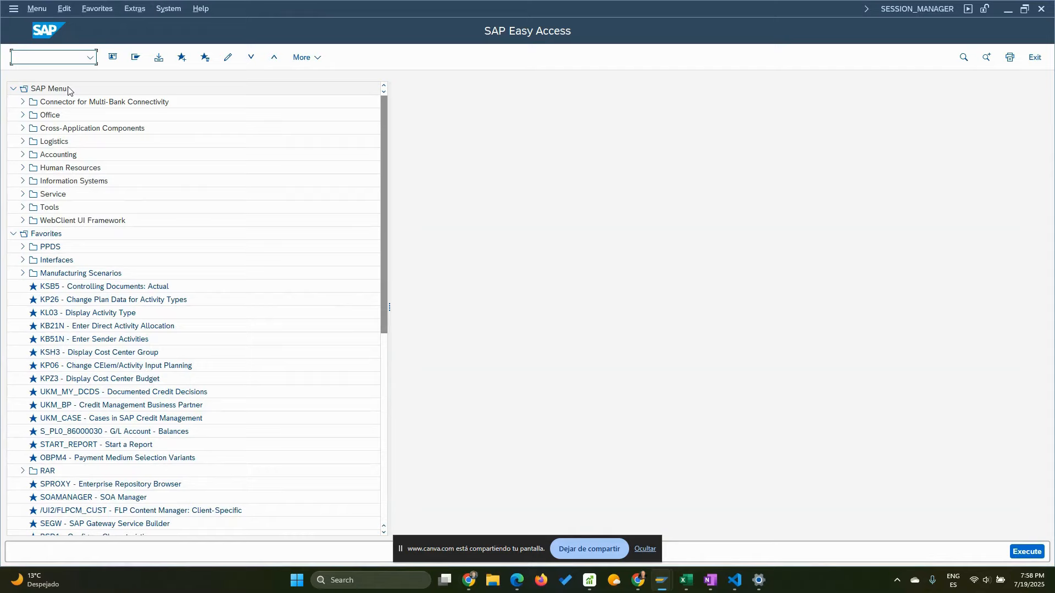
{"action": "type", "text": "pop"}
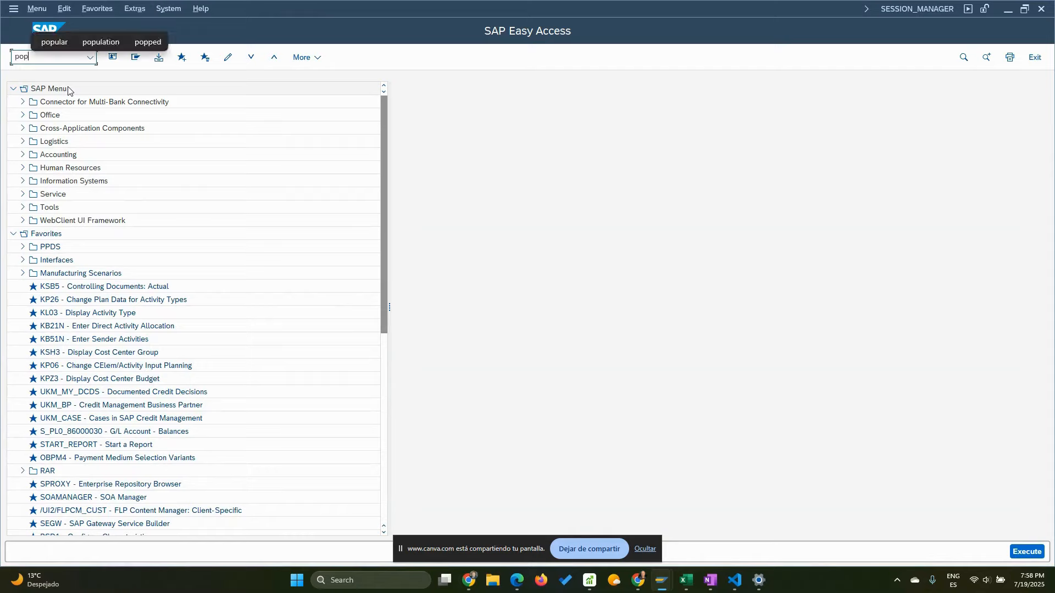
{"action": "type", "text": "3"}
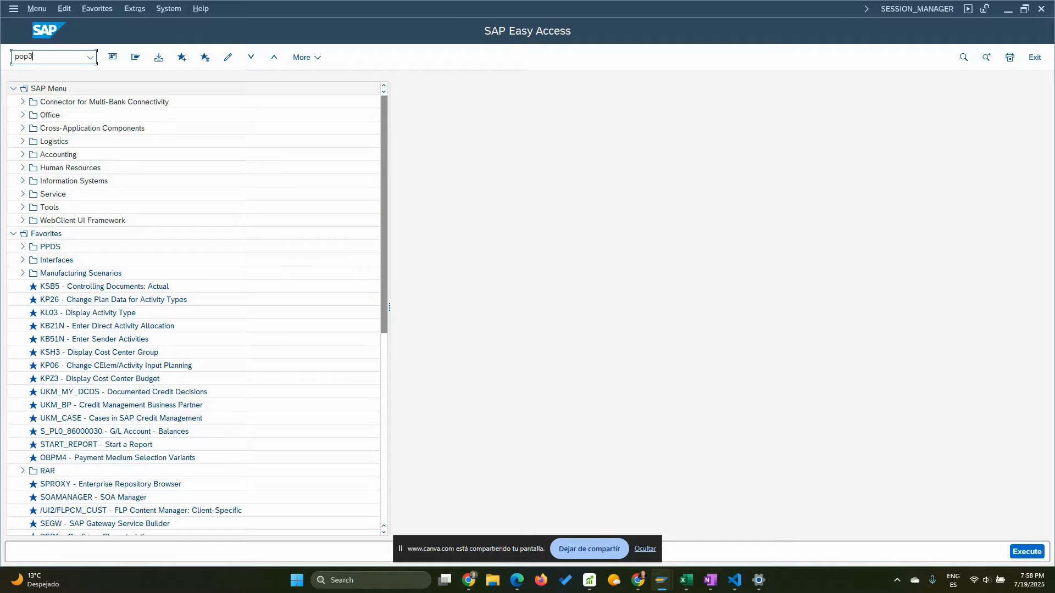
{"action": "key", "text": "Return"}
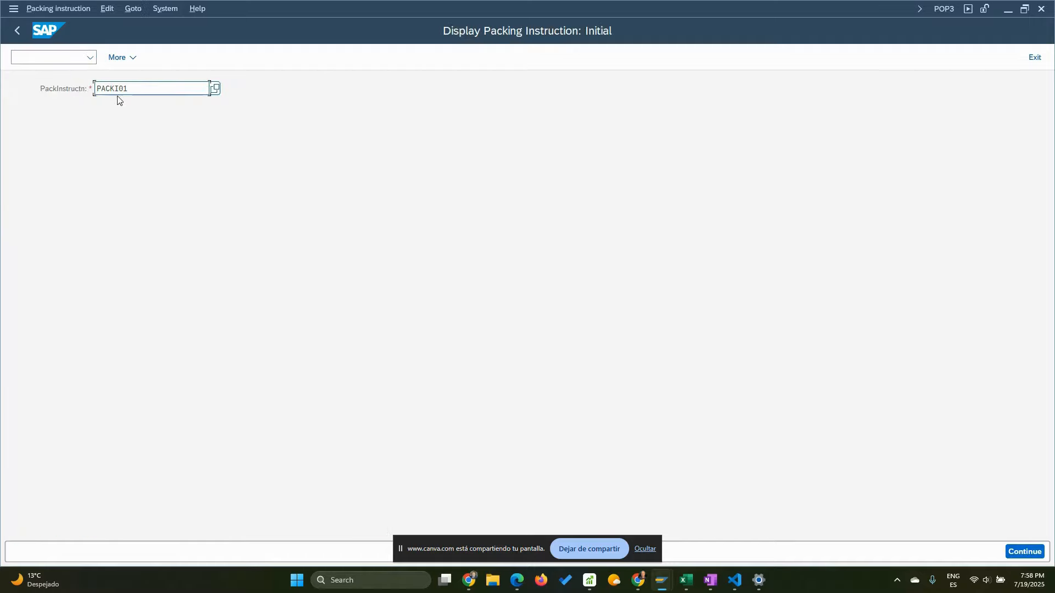
{"action": "left_click_drag", "start_coordinate": [133, 88], "coordinate": [66, 90]}
{"action": "key", "text": "Return"}
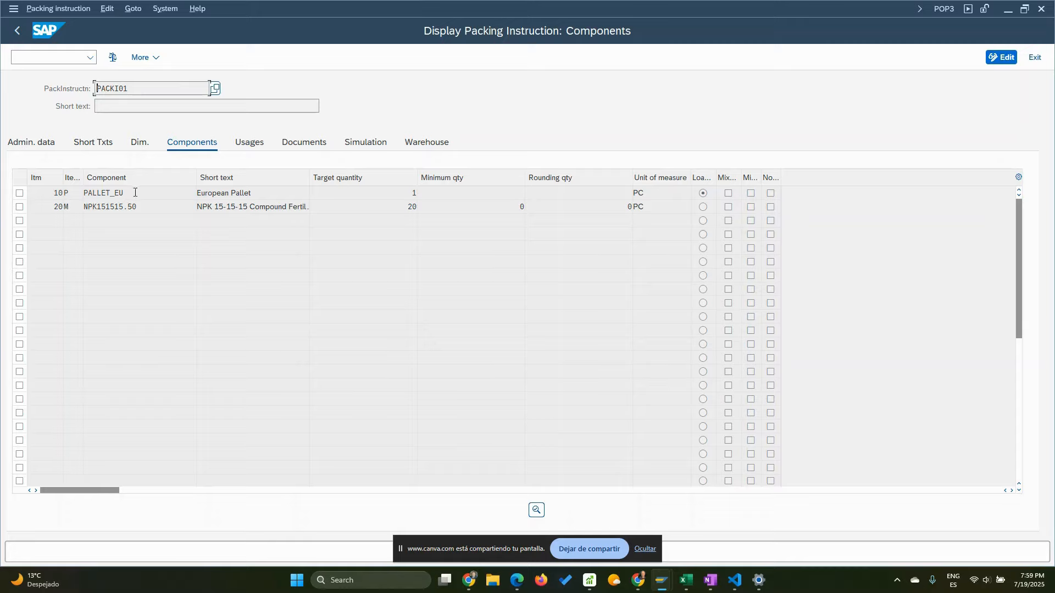
- Examine components PALLET_EU and NPK151515.50 of packing instruction PACKI01 and their target quantities, and leave POP3
{"action": "left_click", "coordinate": [63, 206]}
{"action": "left_click_drag", "start_coordinate": [124, 206], "coordinate": [202, 207]}
{"action": "left_click_drag", "start_coordinate": [125, 194], "coordinate": [80, 193]}
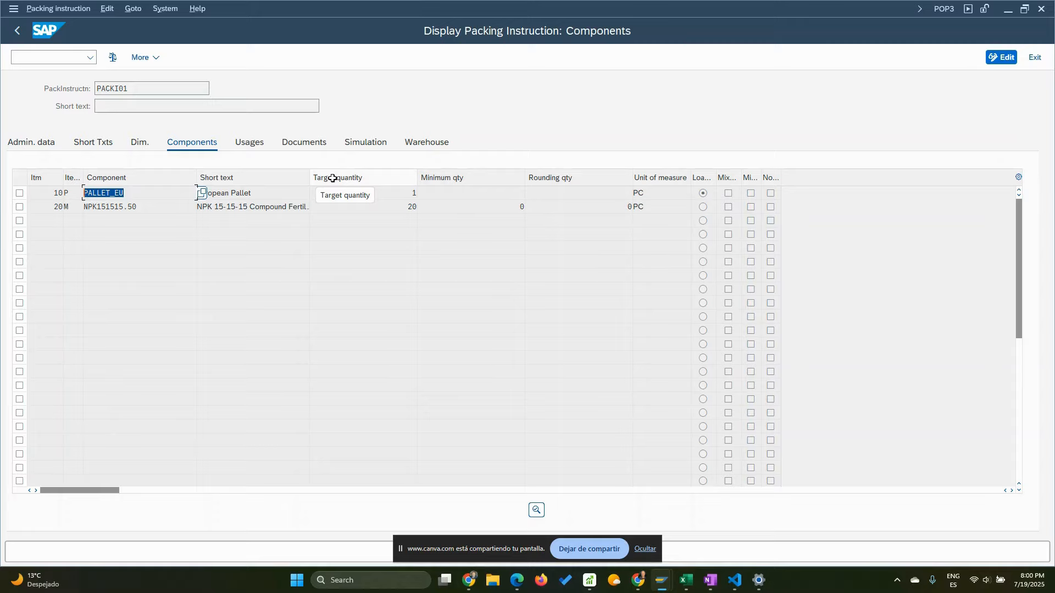
{"action": "left_click", "coordinate": [410, 206]}
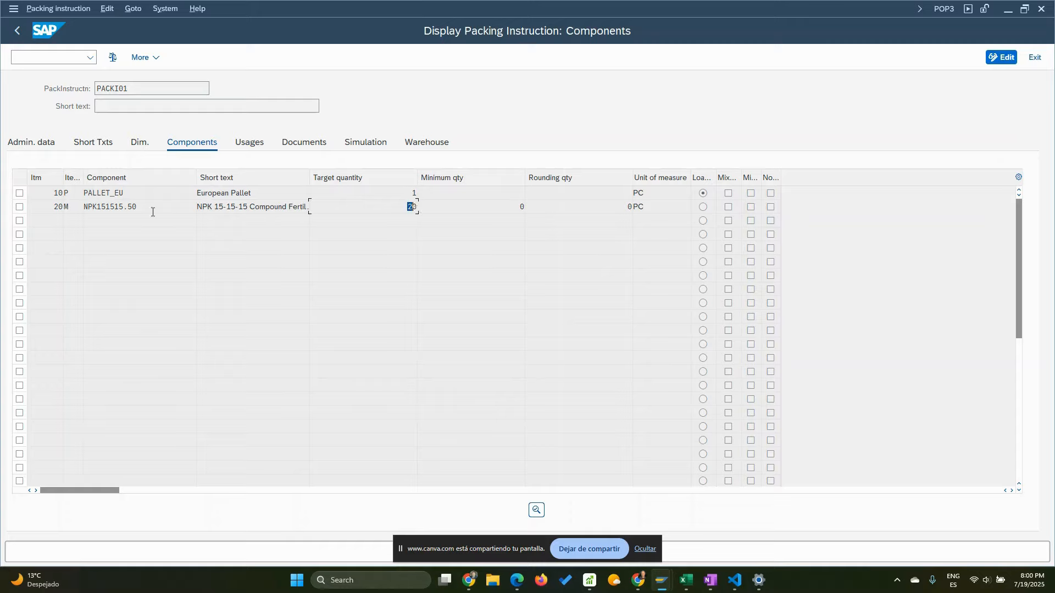
{"action": "left_click_drag", "start_coordinate": [139, 209], "coordinate": [59, 208]}
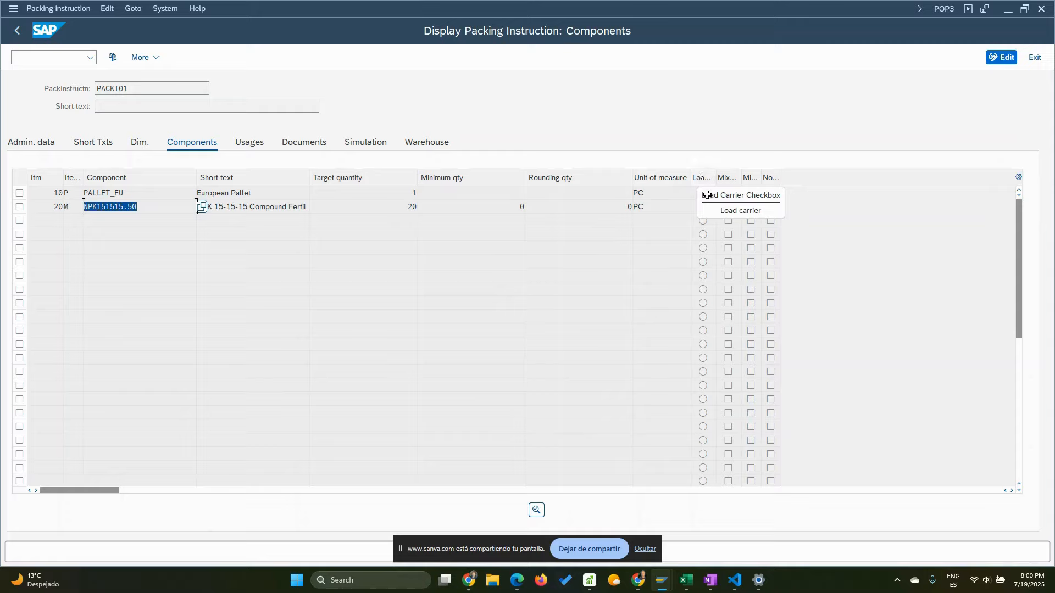
{"action": "left_click", "coordinate": [124, 193]}
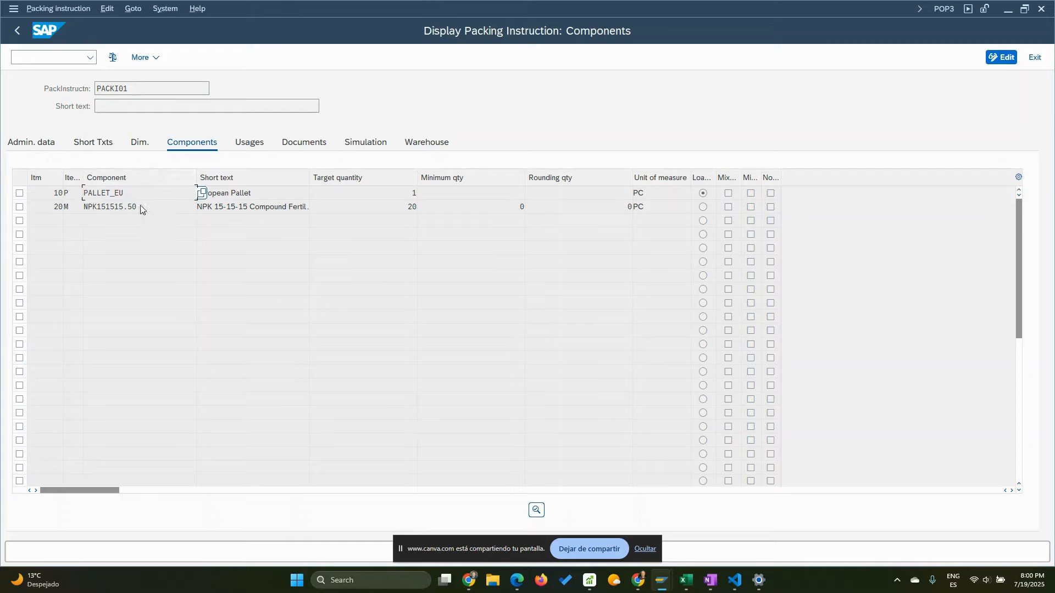
{"action": "left_click_drag", "start_coordinate": [139, 206], "coordinate": [83, 206]}
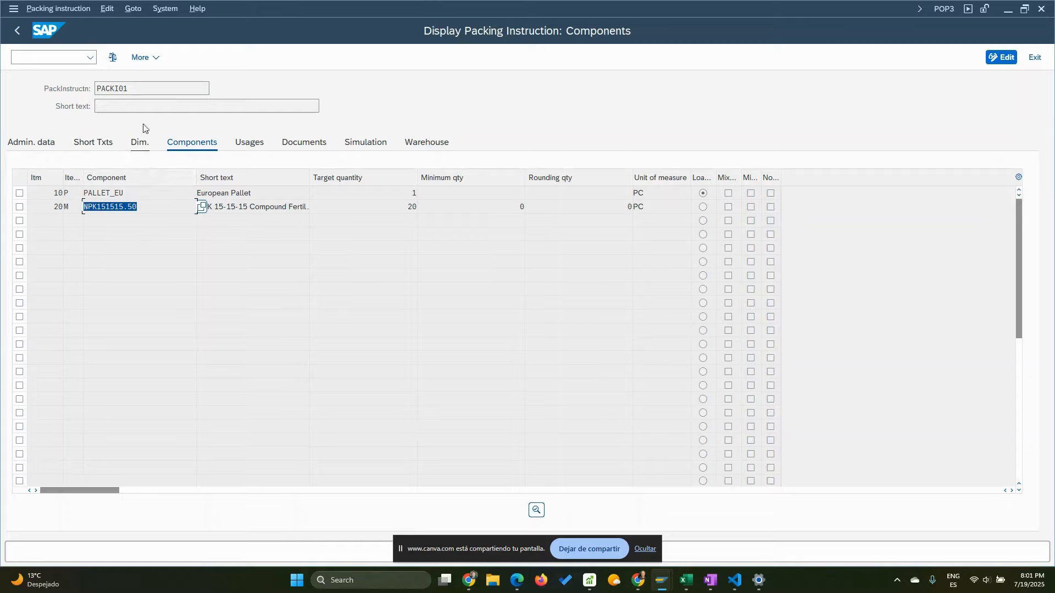
{"action": "left_click_drag", "start_coordinate": [136, 89], "coordinate": [95, 89]}
{"action": "left_click", "coordinate": [20, 30]}
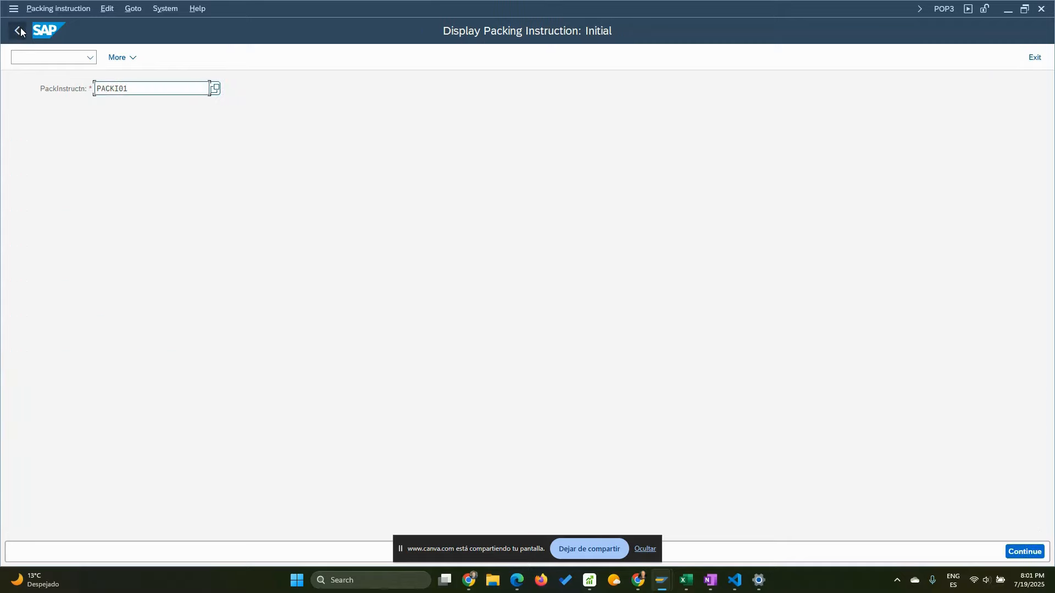
{"action": "left_click", "coordinate": [21, 31]}
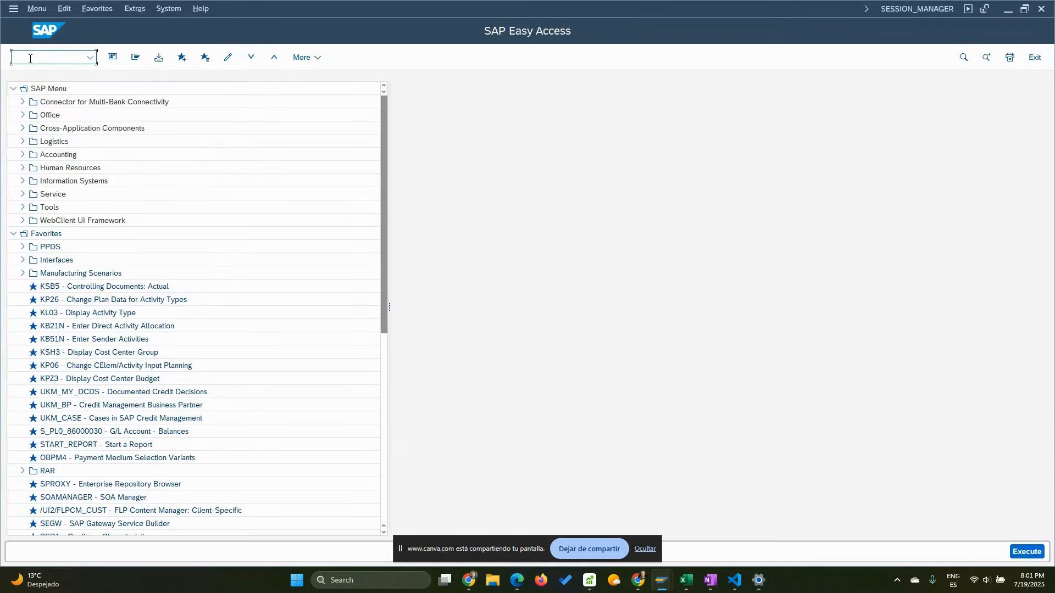
- Run POF3 for determination type STOC and choose the key combination Material/plant/storage location
{"action": "type", "text": "pof"}
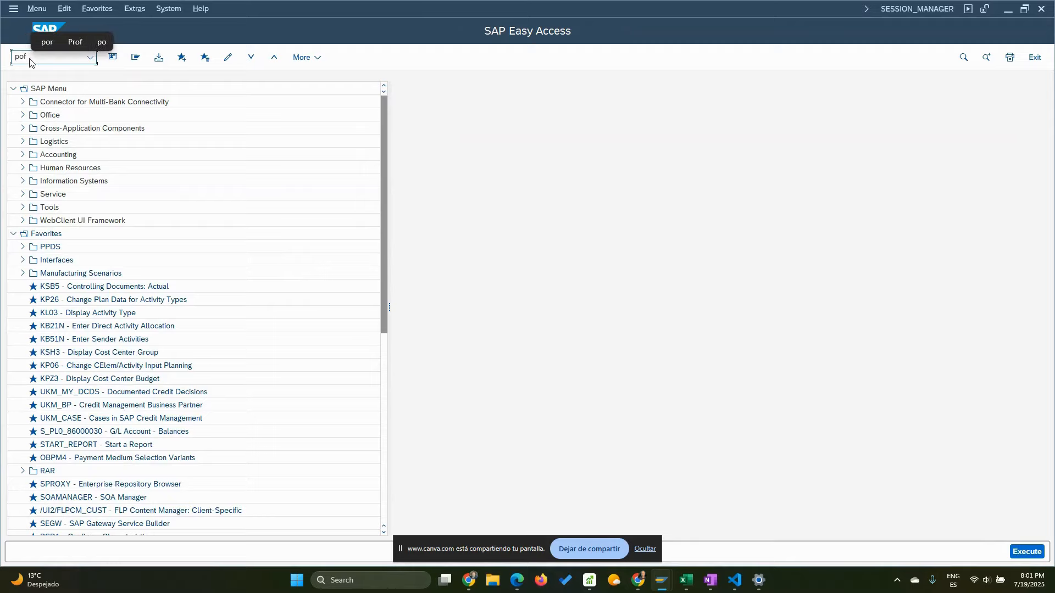
{"action": "type", "text": "3"}
{"action": "key", "text": "Return"}
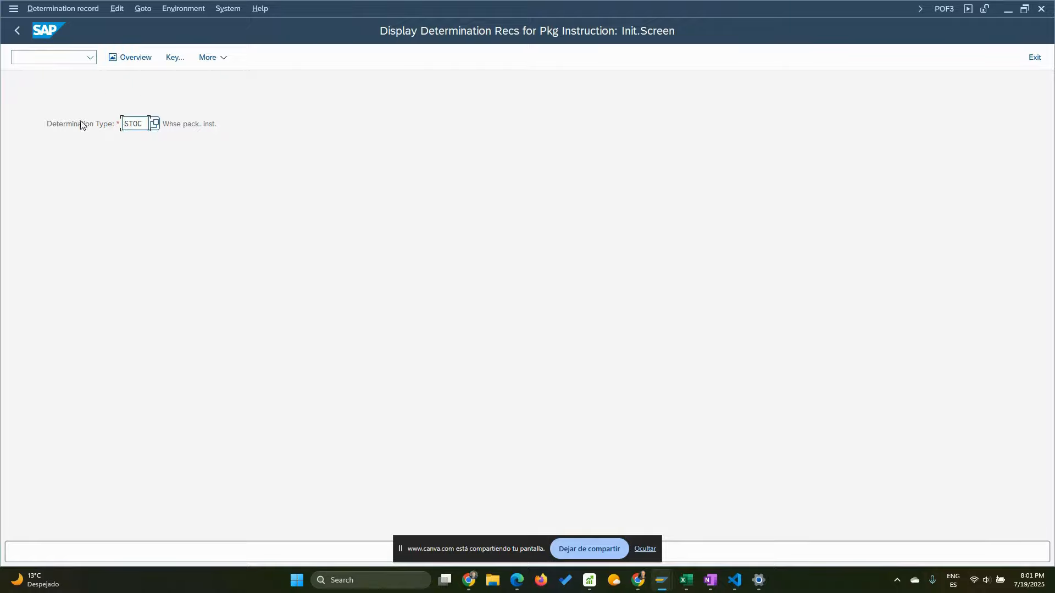
{"action": "left_click", "coordinate": [157, 126]}
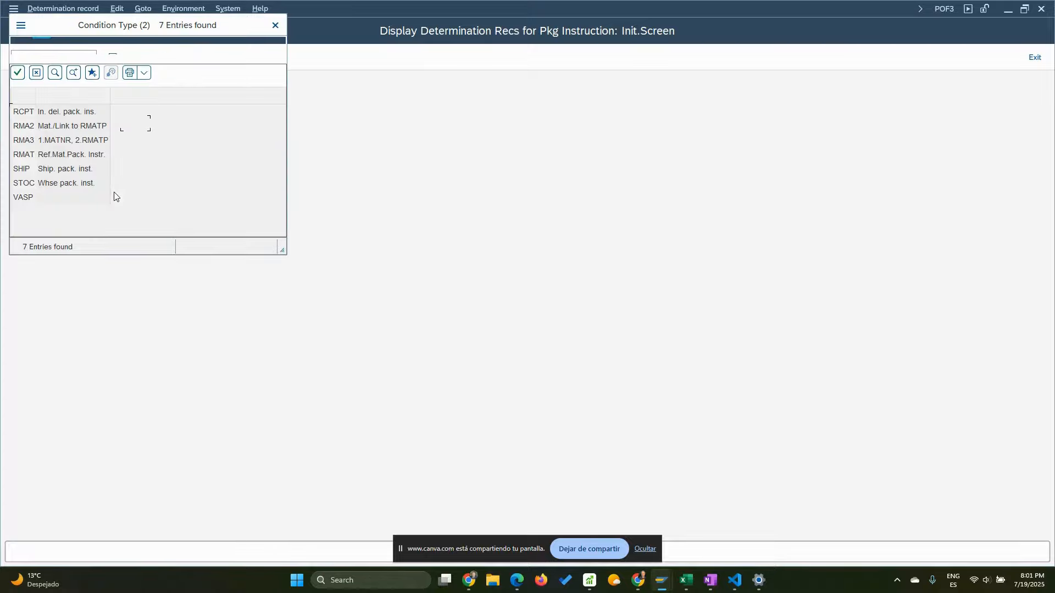
{"action": "double_click", "coordinate": [55, 185]}
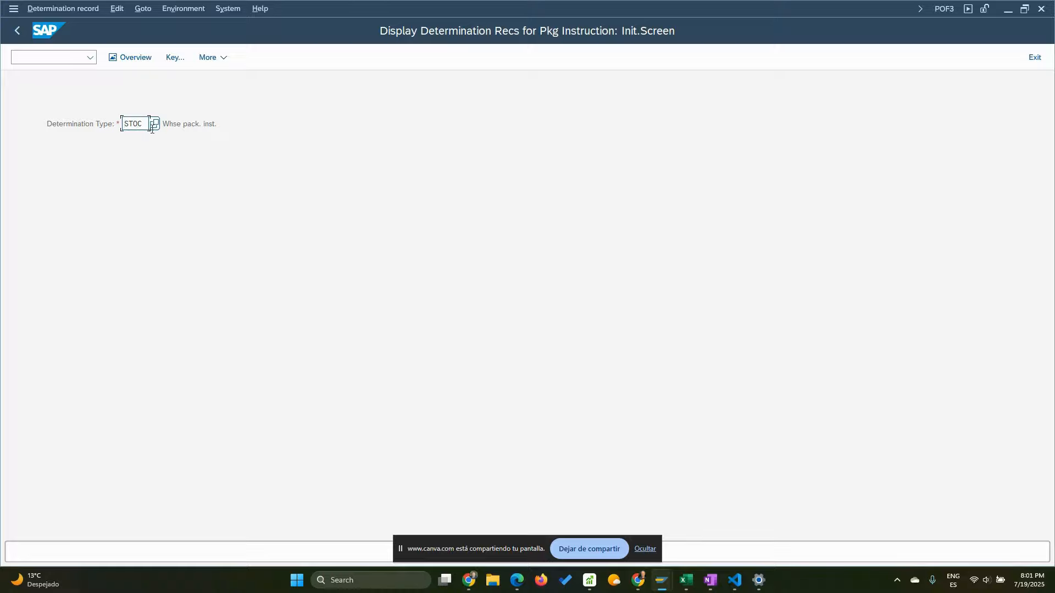
{"action": "key", "text": "Return"}
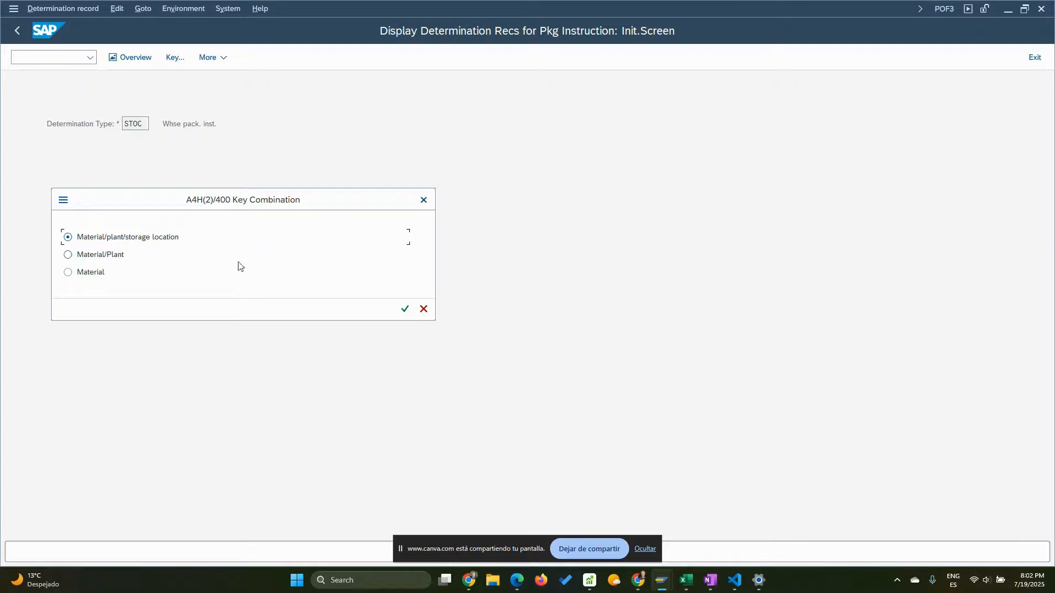
{"action": "left_click", "coordinate": [404, 310]}
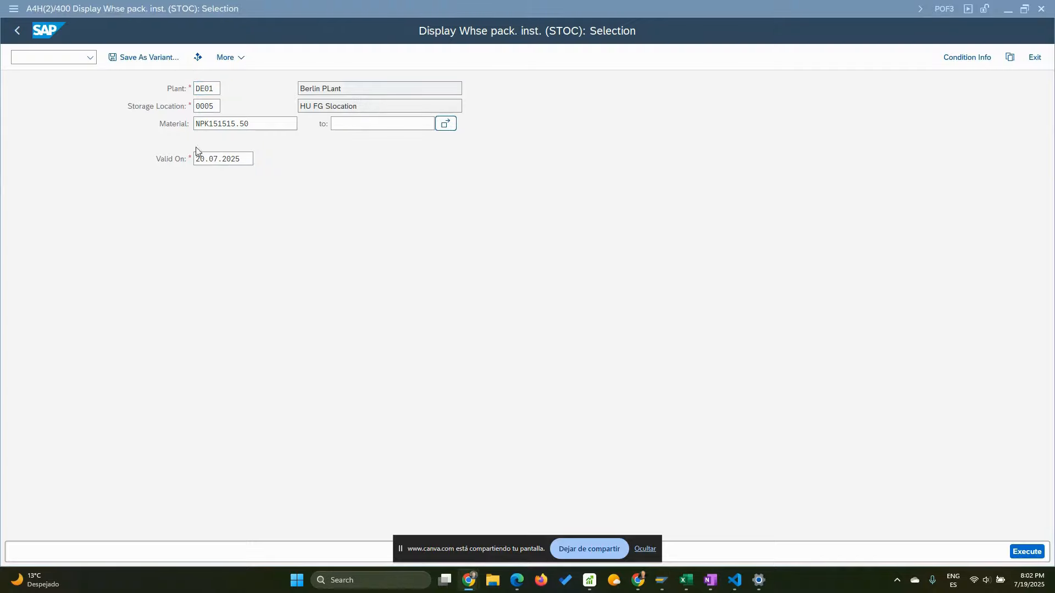
- Check plant DE01 and storage location 0005 in the selection, clear the material, and list the determination records
{"action": "left_click", "coordinate": [217, 86]}
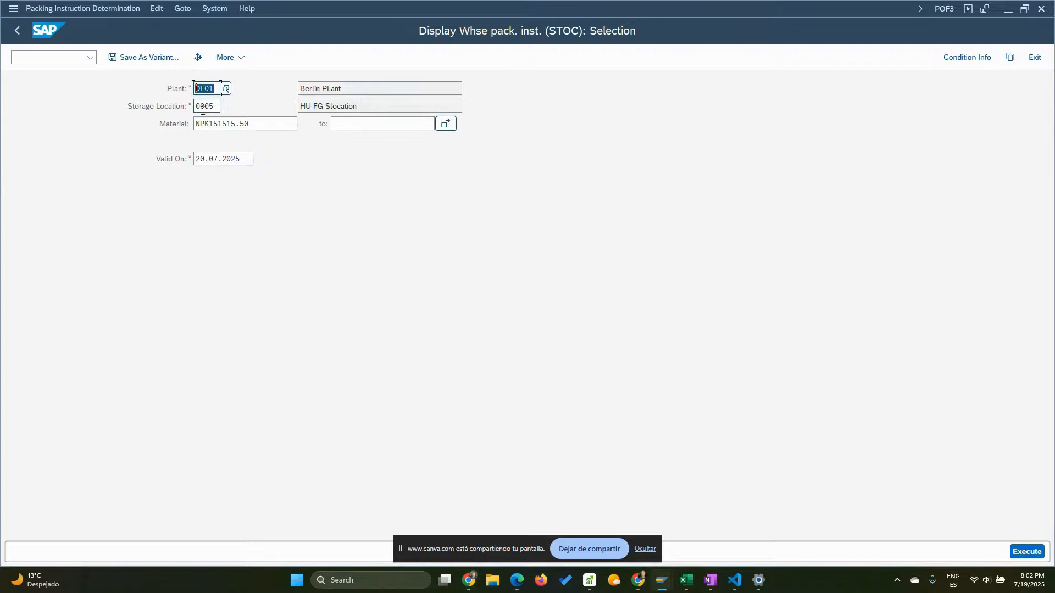
{"action": "left_click", "coordinate": [372, 106]}
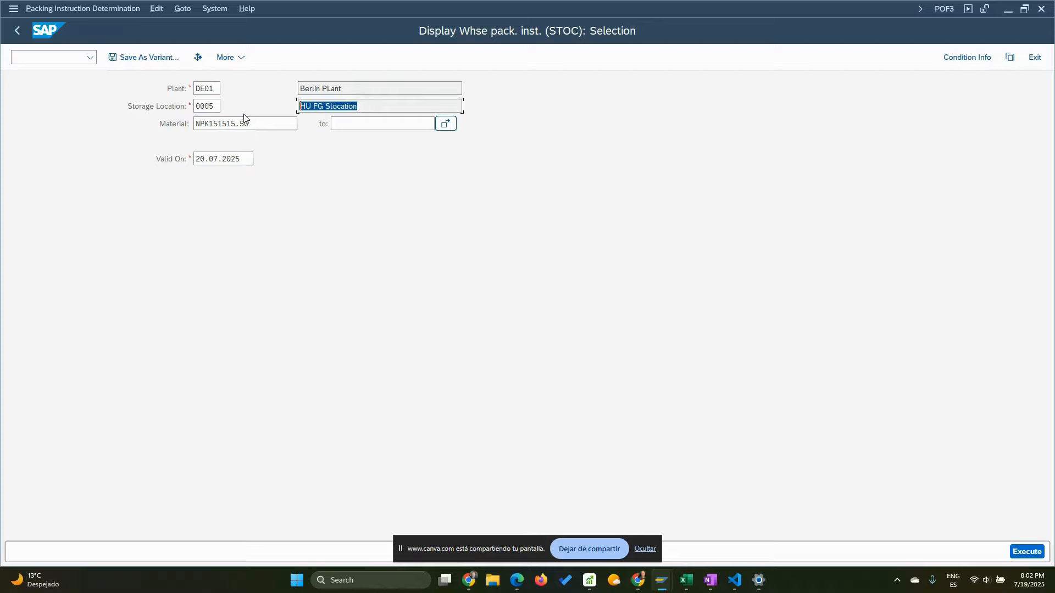
{"action": "left_click_drag", "start_coordinate": [250, 123], "coordinate": [131, 127]}
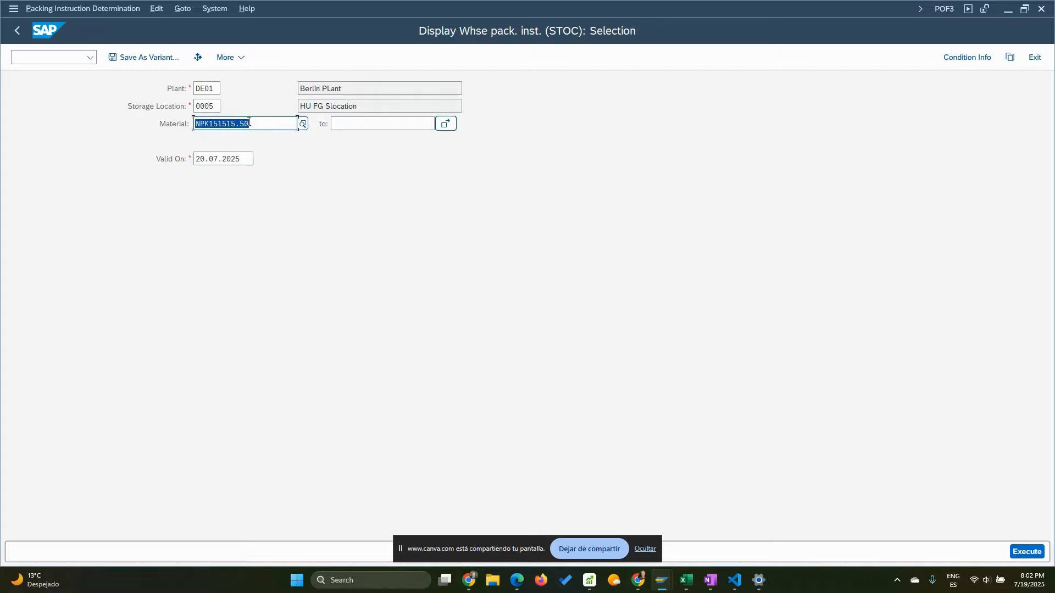
{"action": "left_click_drag", "start_coordinate": [257, 123], "coordinate": [99, 126]}
{"action": "key", "text": "Delete"}
{"action": "left_click", "coordinate": [1026, 551]}
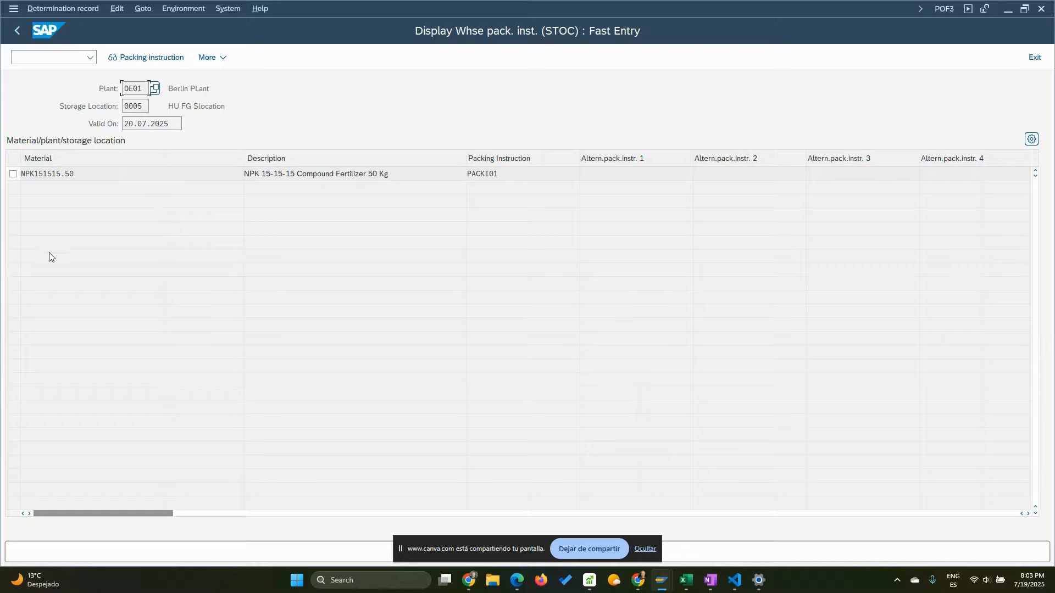
- Check which packing instruction is assigned to material NPK151515.50, and return from POF3 to SAP Easy Access
{"action": "double_click", "coordinate": [86, 178]}
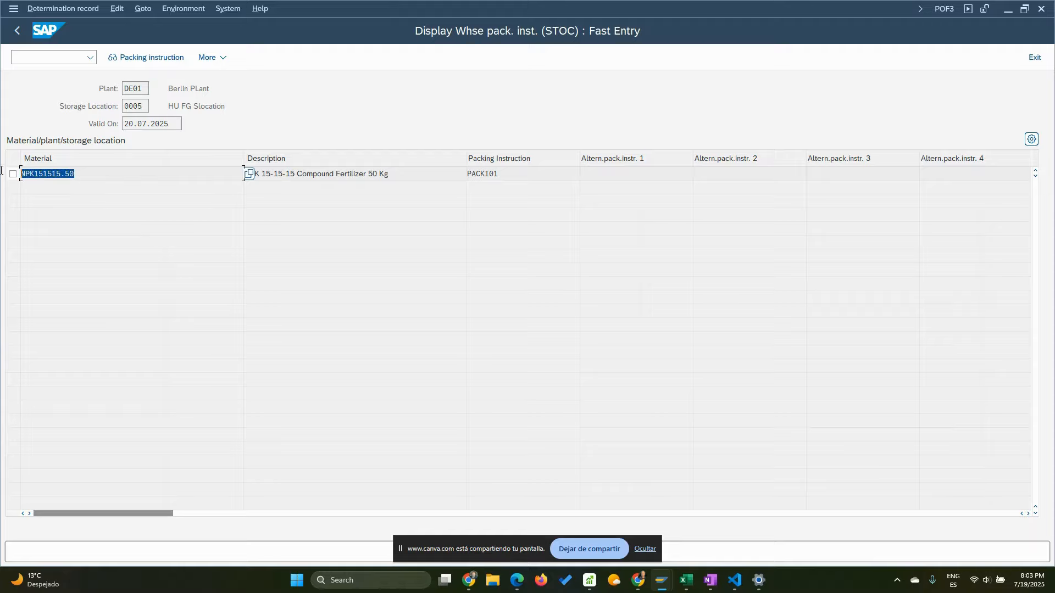
{"action": "double_click", "coordinate": [497, 174]}
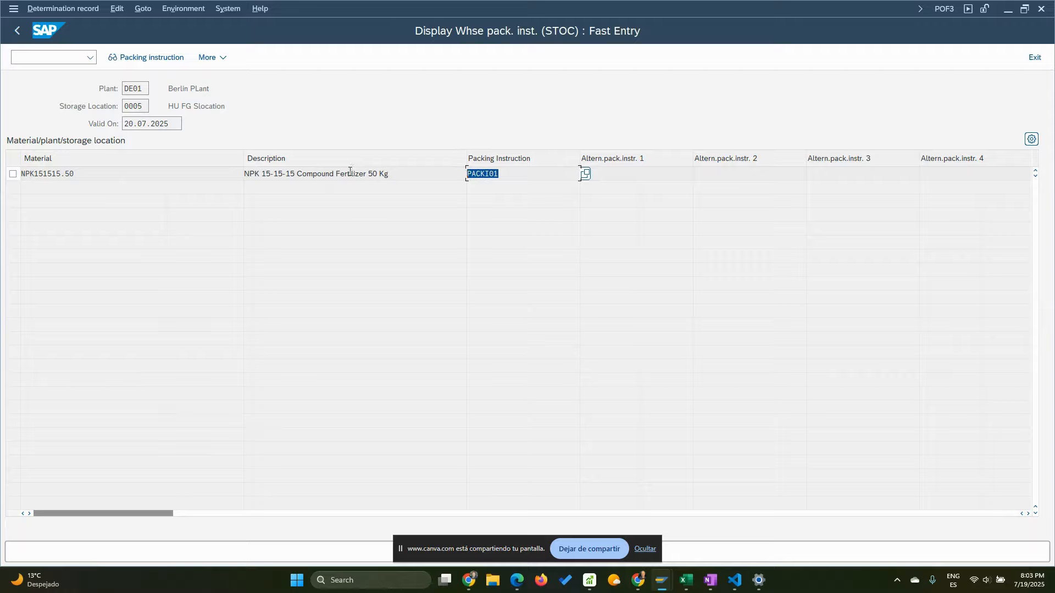
{"action": "left_click", "coordinate": [34, 175]}
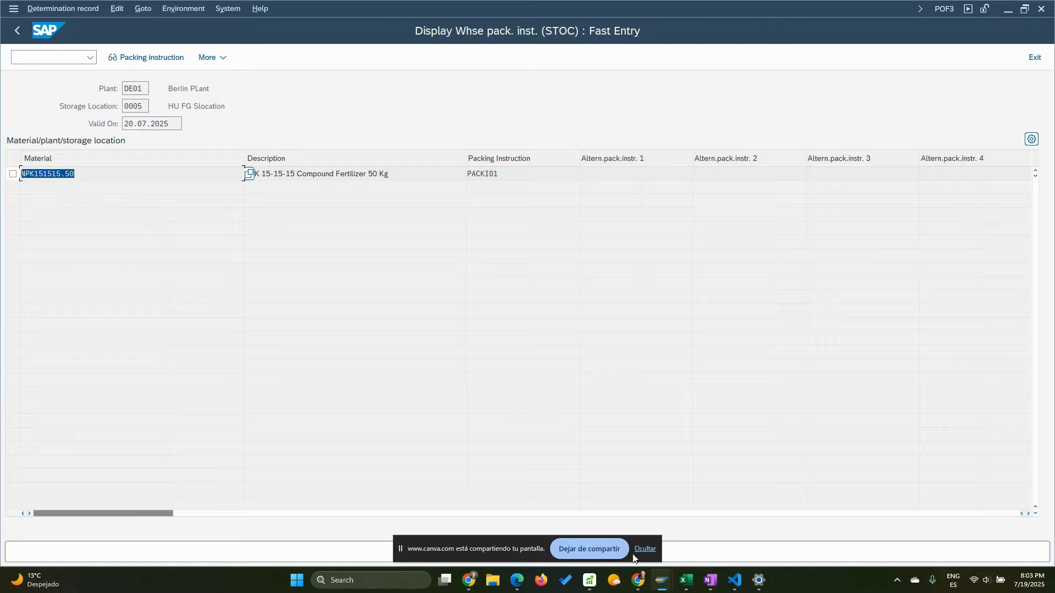
{"action": "left_click", "coordinate": [19, 32]}
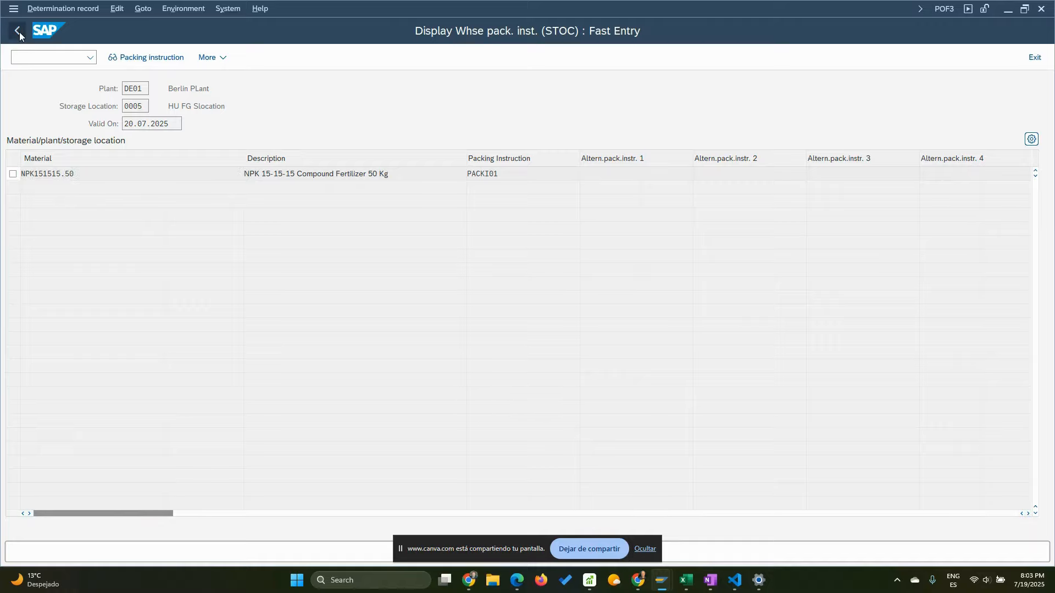
{"action": "left_click", "coordinate": [18, 32]}
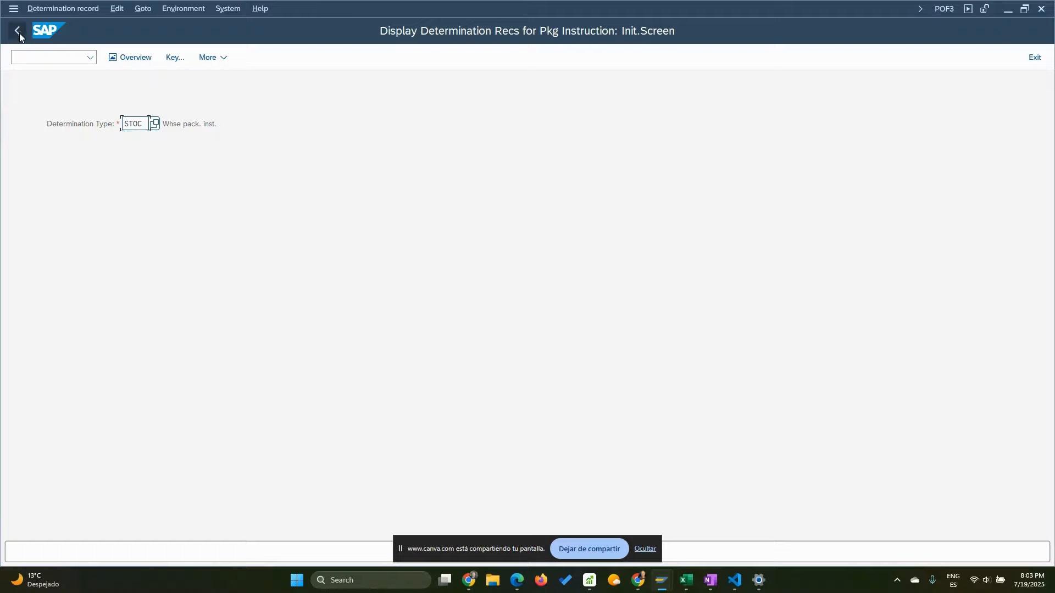
{"action": "left_click", "coordinate": [19, 33]}
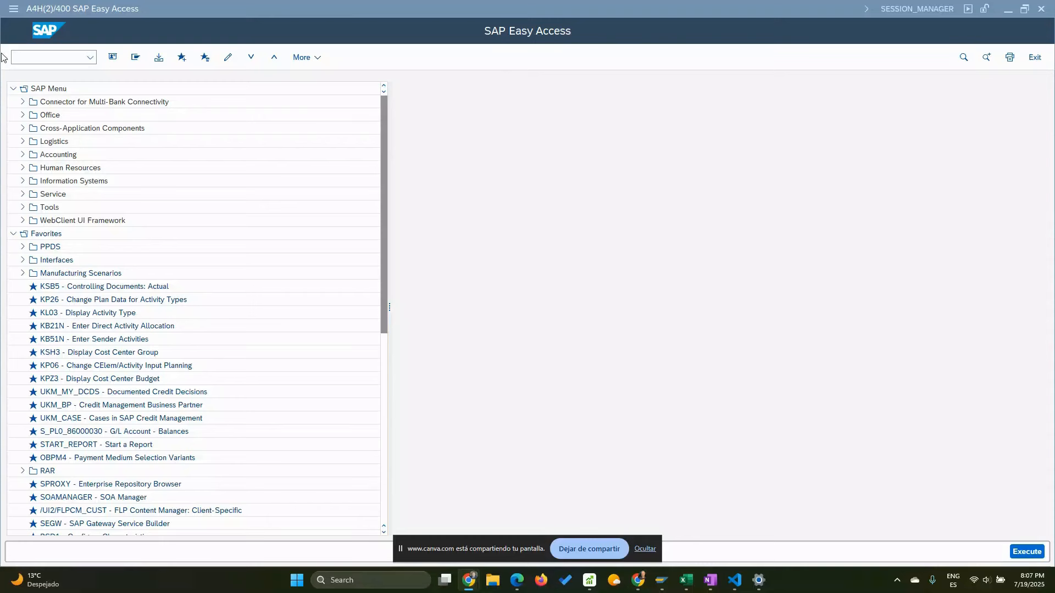
- Enter the transaction code COWBHUWE in the command field
{"action": "left_click", "coordinate": [29, 60]}
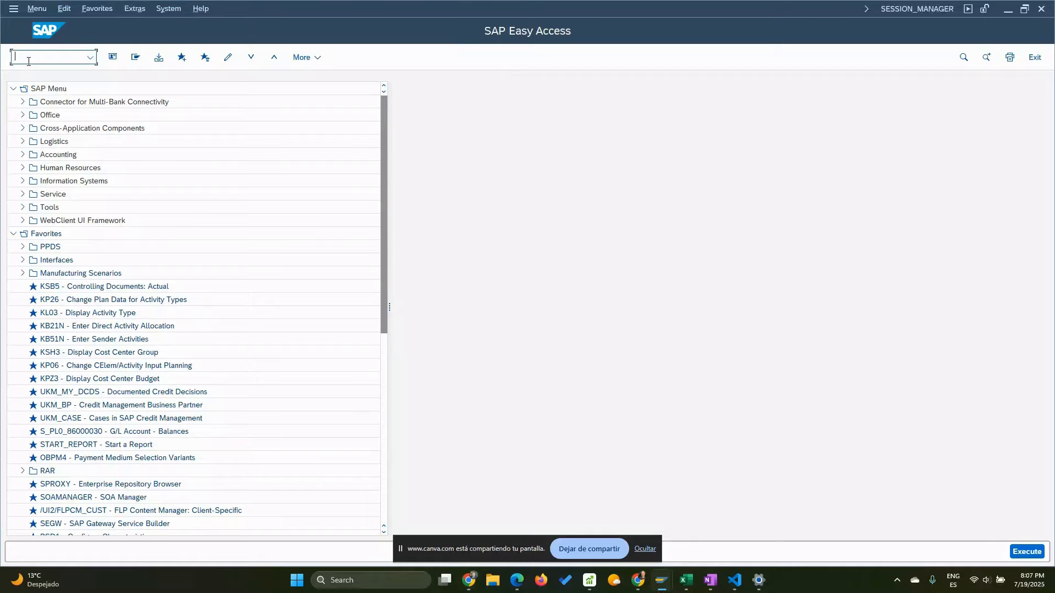
{"action": "type", "text": "C"}
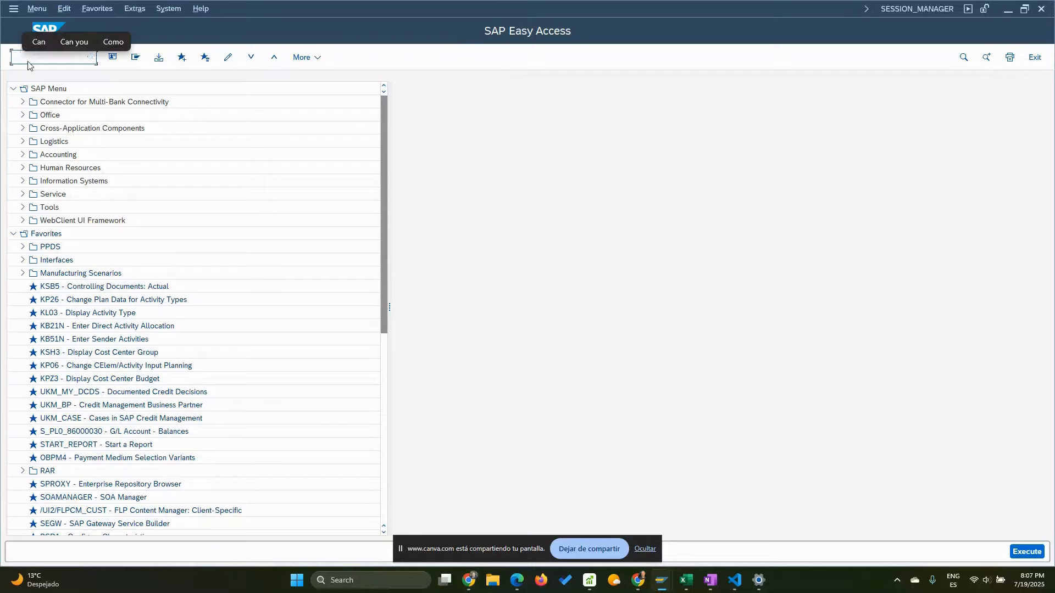
{"action": "type", "text": "O"}
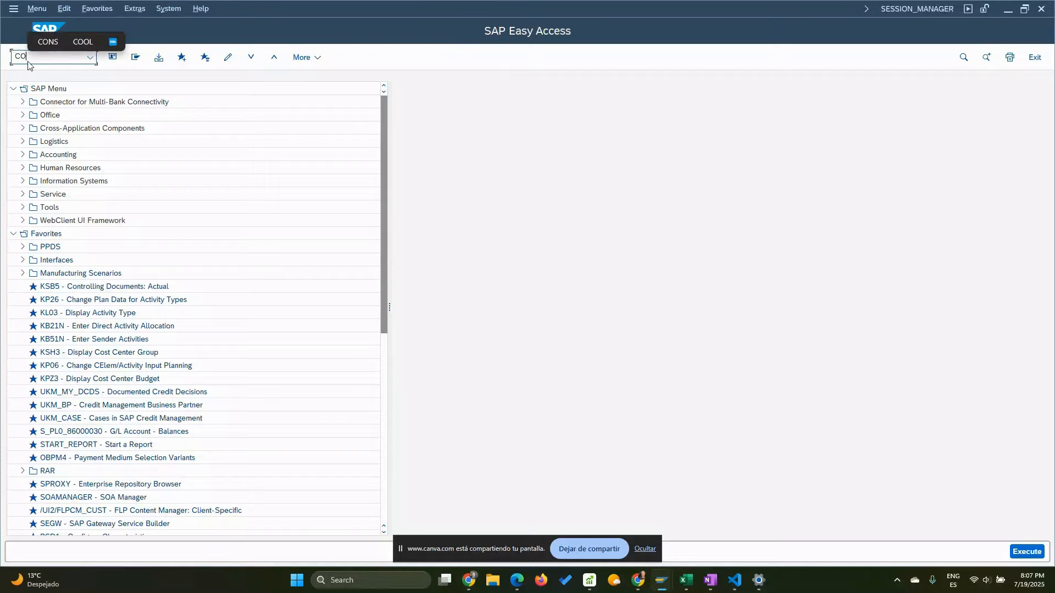
{"action": "type", "text": "WB"}
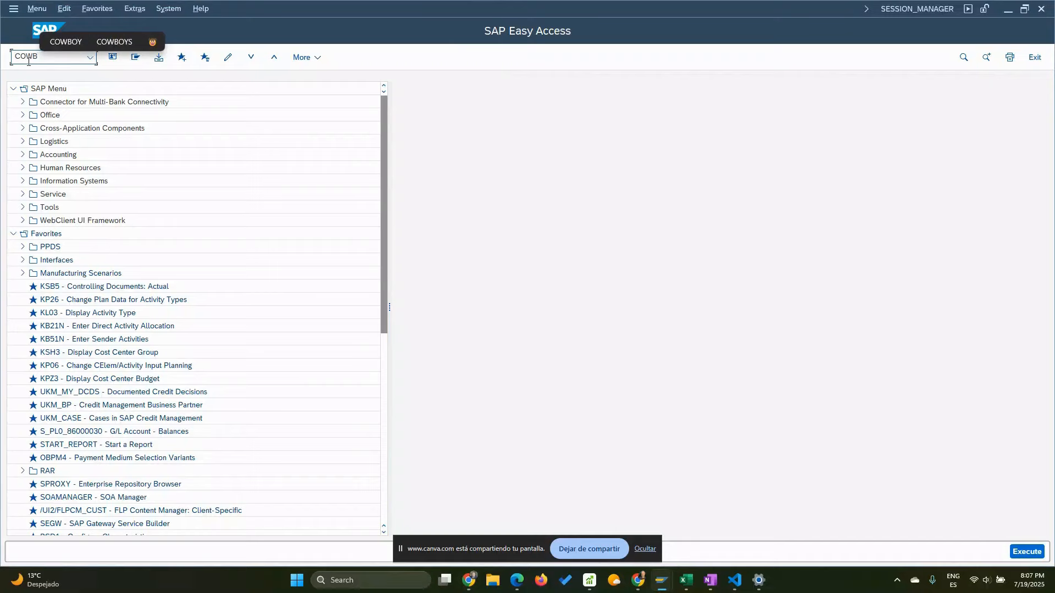
{"action": "type", "text": "HU"}
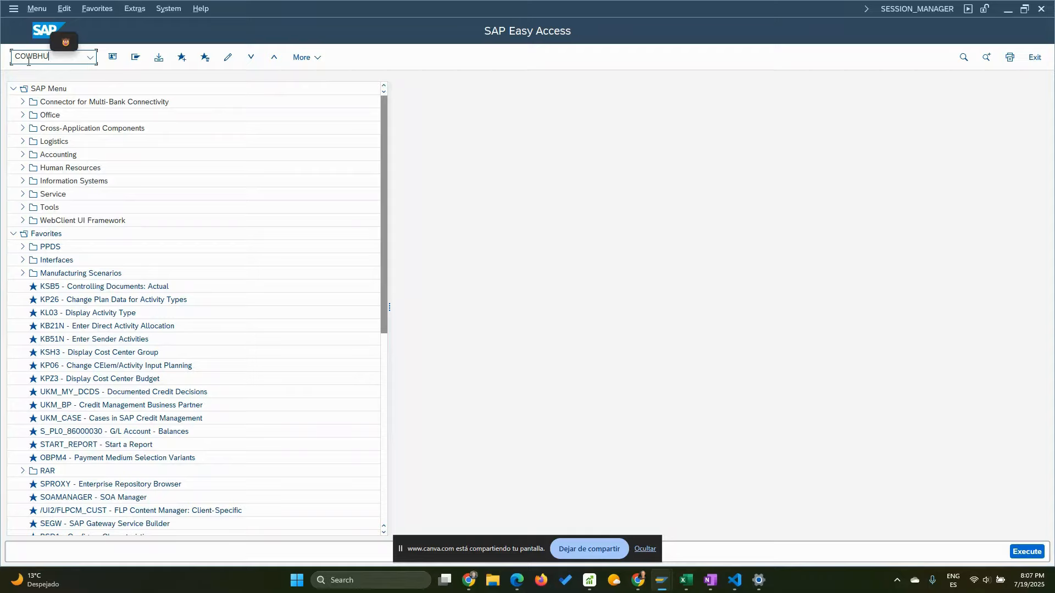
{"action": "type", "text": "bw"}
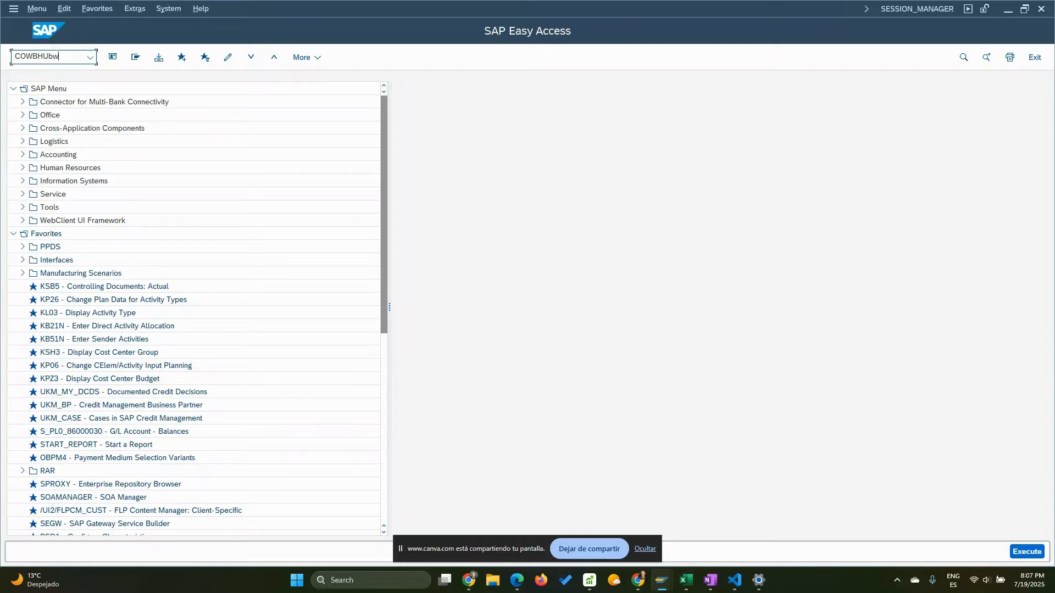
{"action": "key", "text": "BackSpace"}
{"action": "key", "text": "BackSpace"}
{"action": "type", "text": "we"}
{"action": "key", "text": "BackSpace"}
{"action": "key", "text": "BackSpace"}
{"action": "type", "text": "WE"}
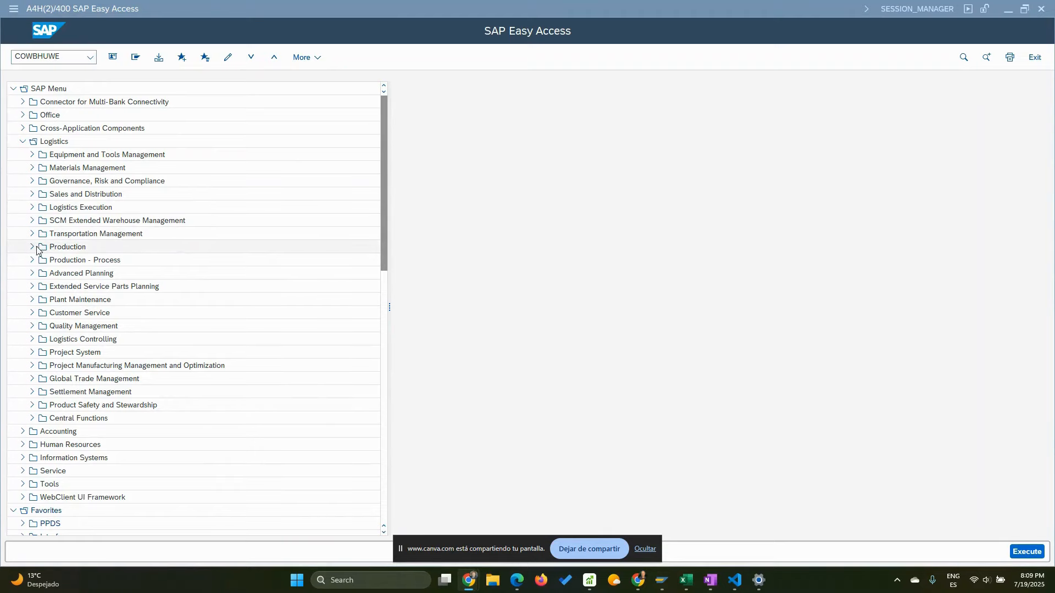
- Locate COWBHUWE - Goods receipt with HU among the Production Shop Floor Control goods movements and start it
{"action": "left_click", "coordinate": [32, 247]}
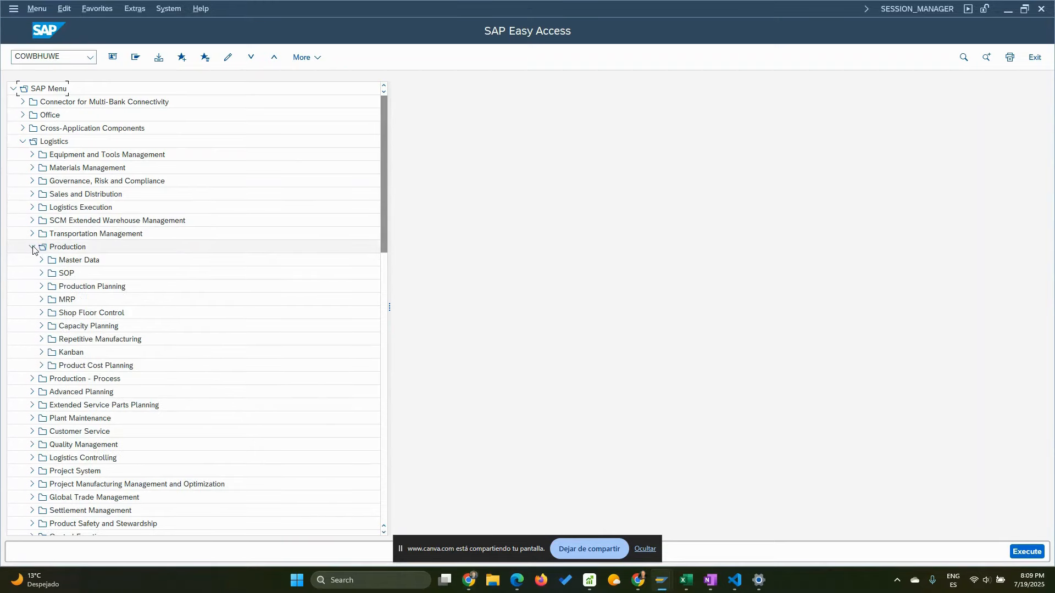
{"action": "left_click", "coordinate": [41, 314]}
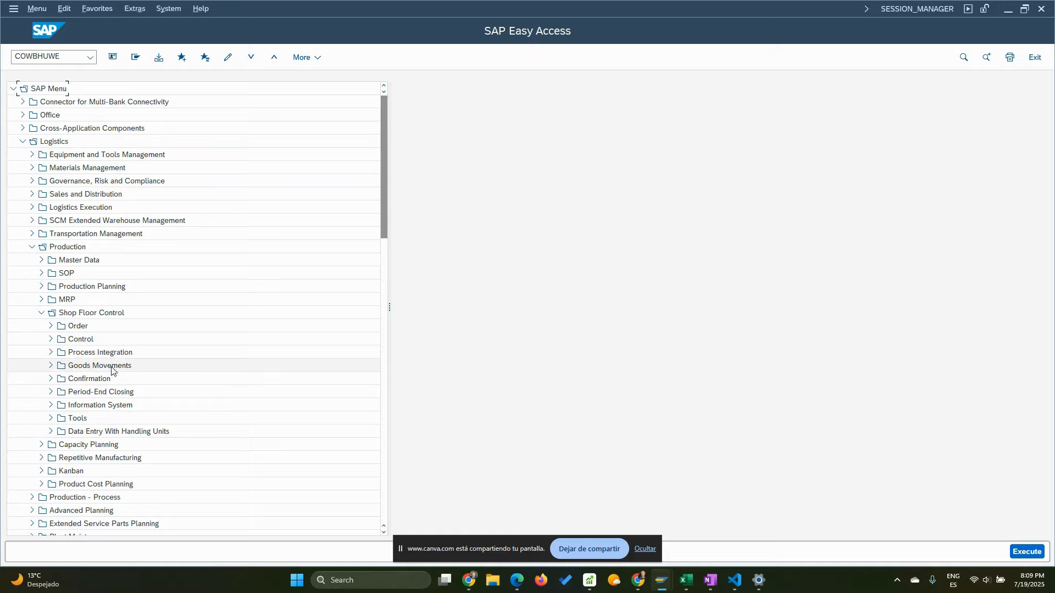
{"action": "left_click", "coordinate": [51, 367]}
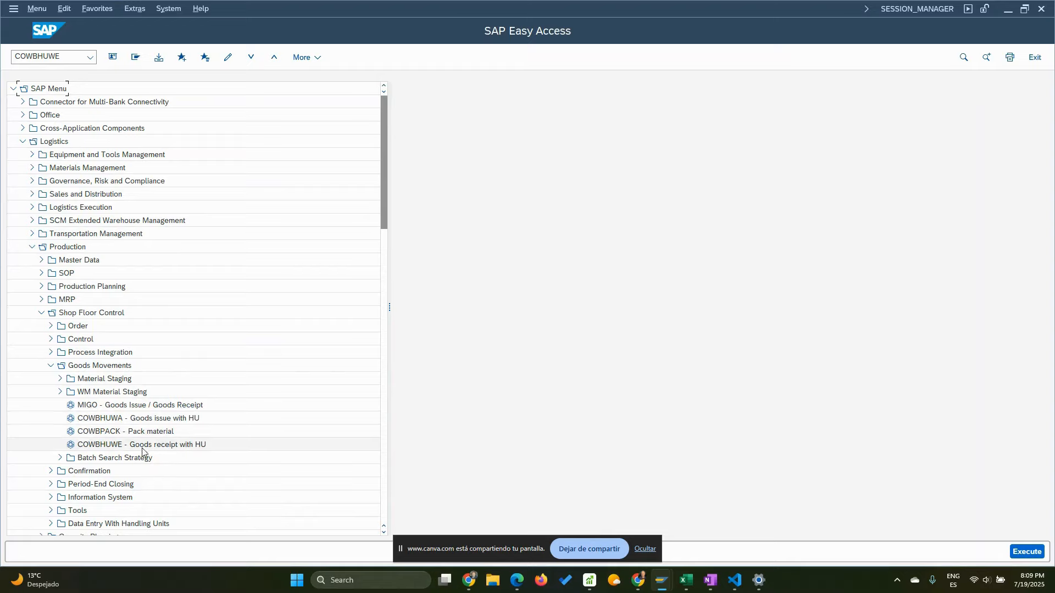
{"action": "left_click", "coordinate": [199, 448]}
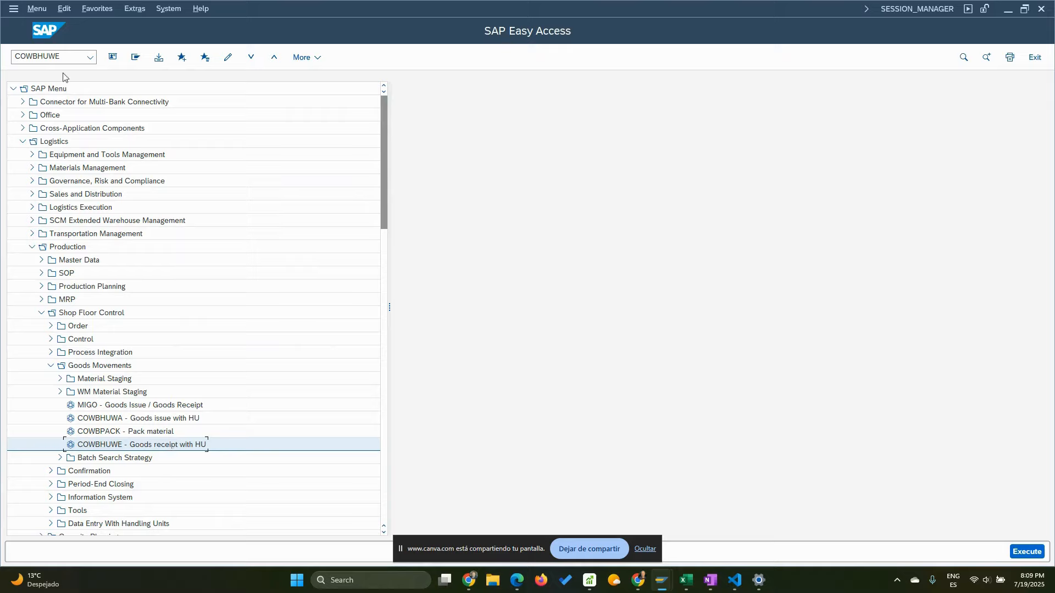
{"action": "double_click", "coordinate": [61, 56]}
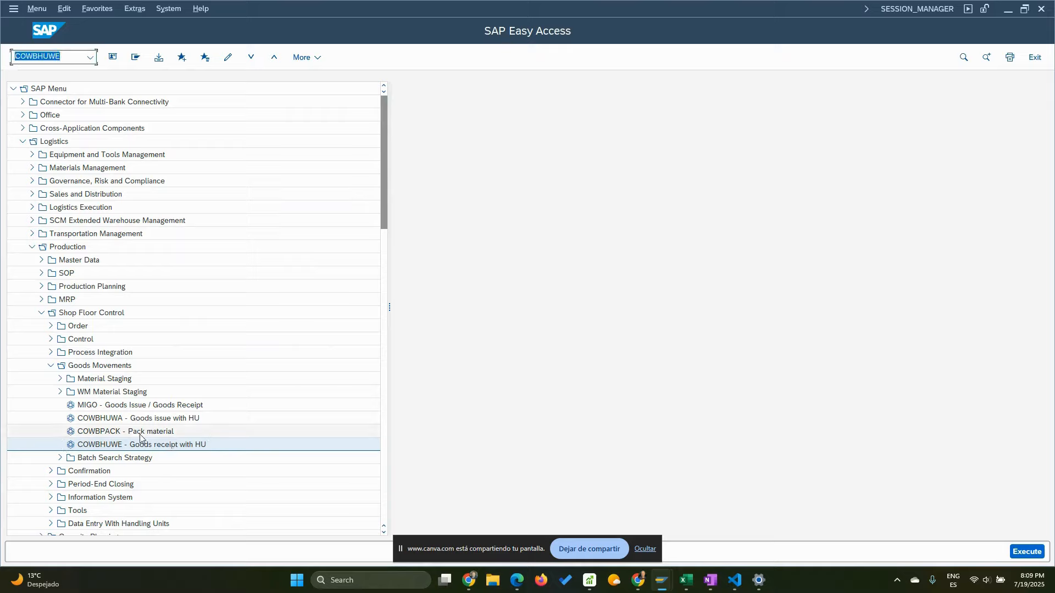
{"action": "double_click", "coordinate": [198, 443]}
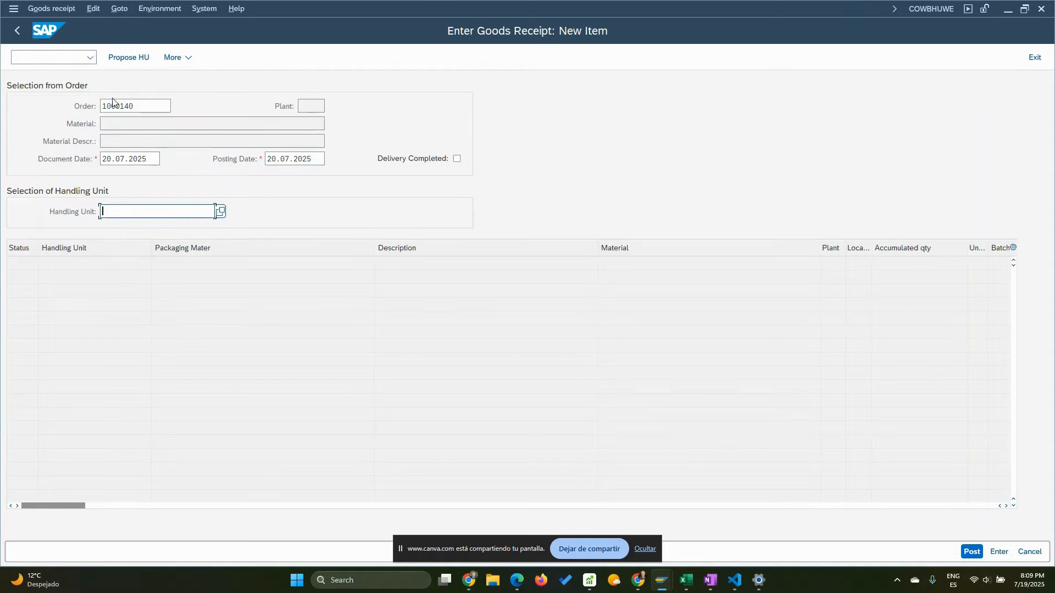
- Propose the handling units for the process order and review their accumulated quantities and the remaining item columns
{"action": "double_click", "coordinate": [148, 104]}
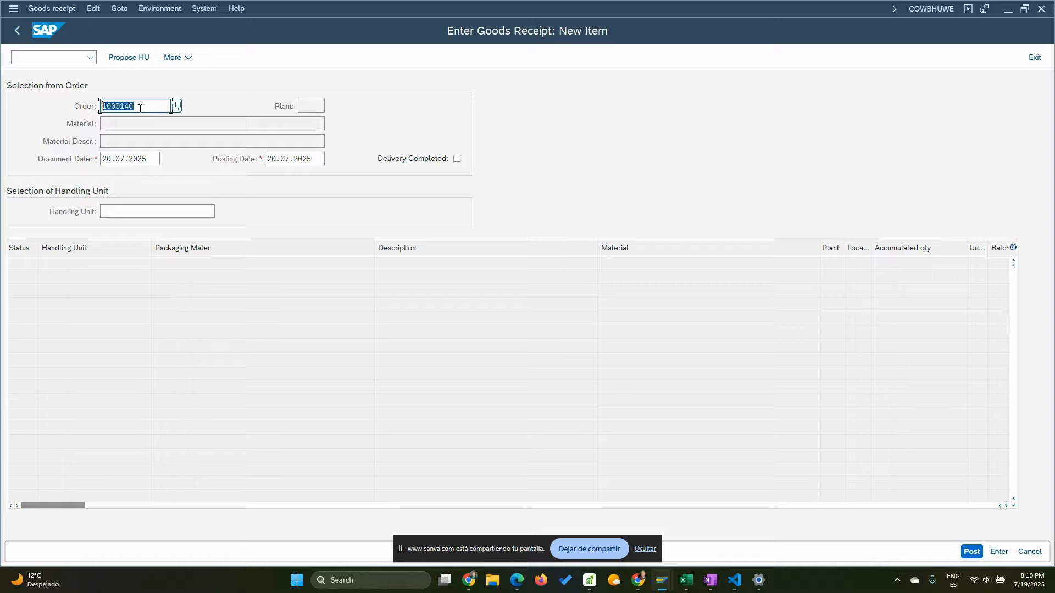
{"action": "left_click", "coordinate": [130, 57]}
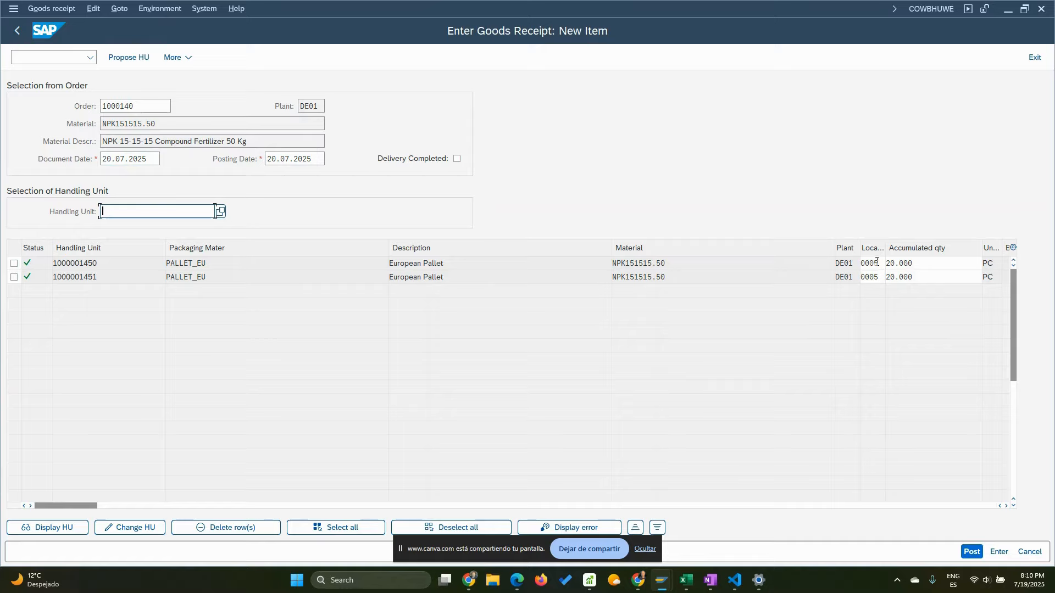
{"action": "double_click", "coordinate": [919, 263]}
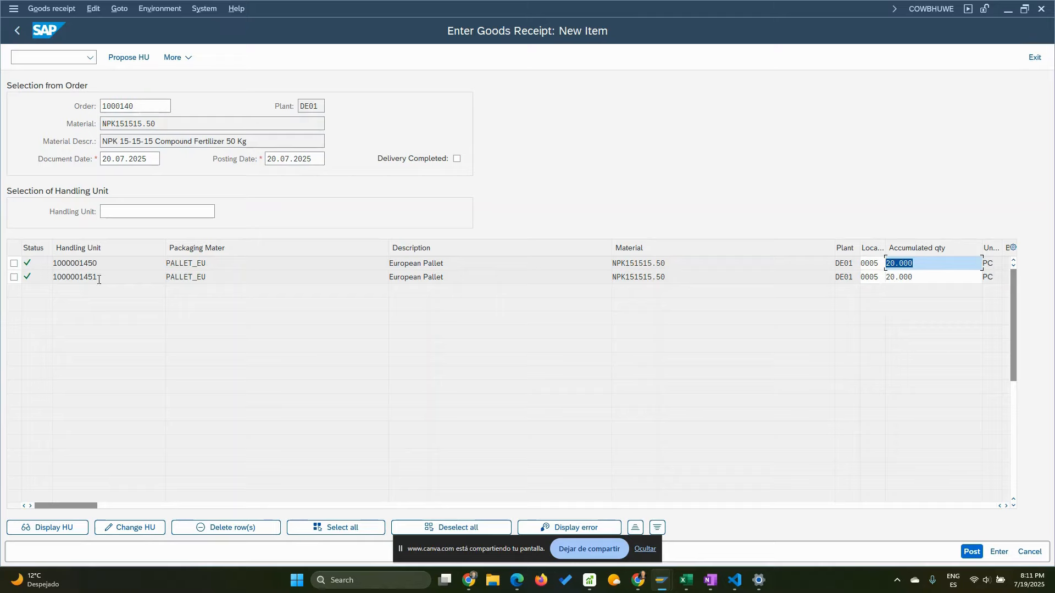
{"action": "left_click", "coordinate": [1005, 505]}
{"action": "left_click", "coordinate": [1006, 506]}
{"action": "left_click", "coordinate": [1005, 505]}
{"action": "left_click", "coordinate": [1006, 506]}
{"action": "left_click", "coordinate": [1006, 506]}
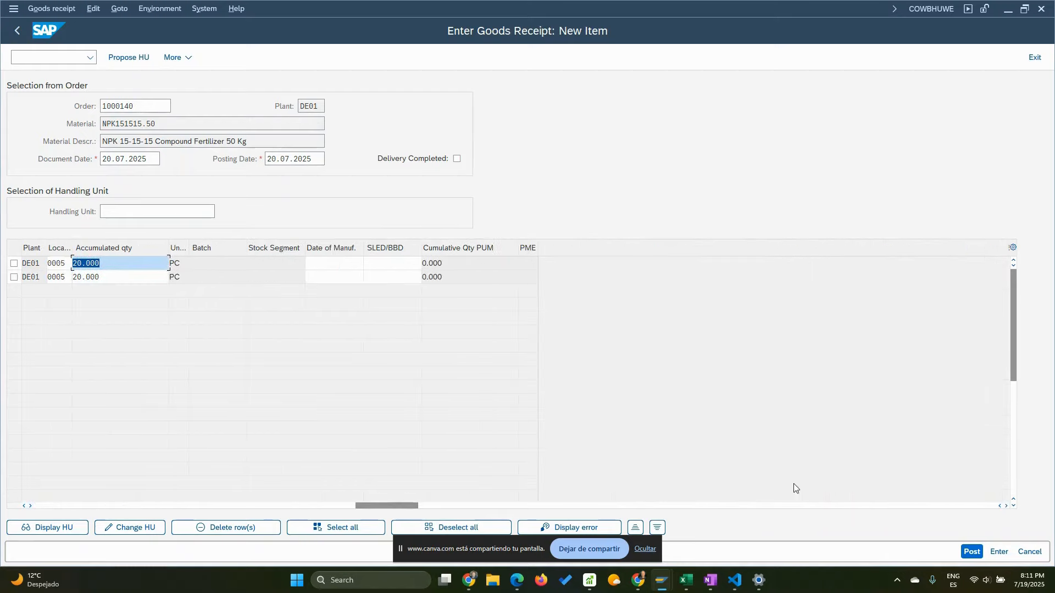
{"action": "left_click_drag", "start_coordinate": [403, 505], "coordinate": [83, 505]}
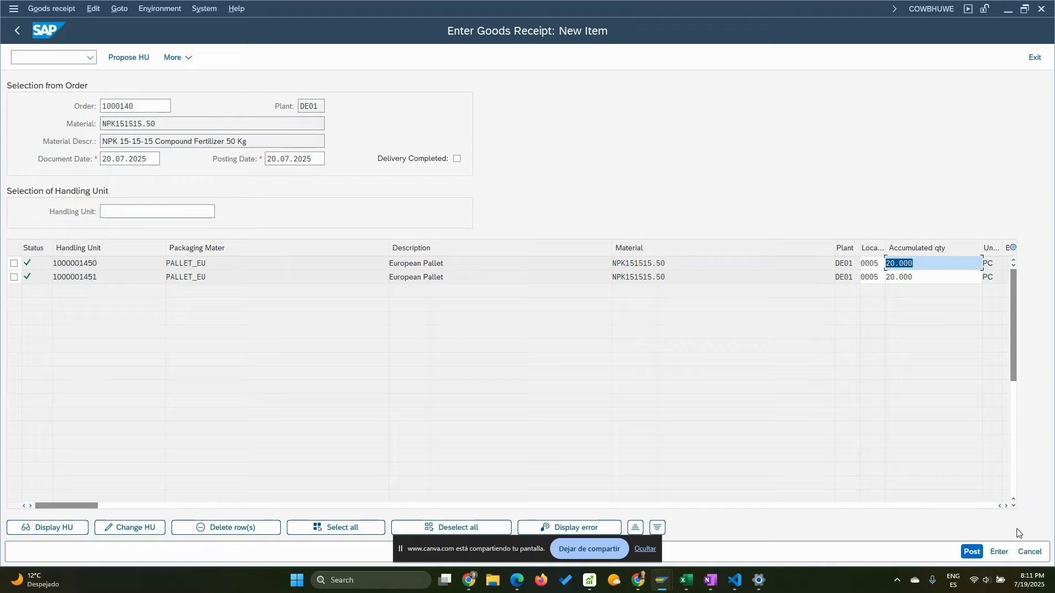
- Set the date of manufacture of both handling units to 20.07.2025 and post the goods receipt
{"action": "left_click", "coordinate": [1006, 505]}
{"action": "left_click", "coordinate": [1006, 505]}
{"action": "left_click", "coordinate": [1007, 506]}
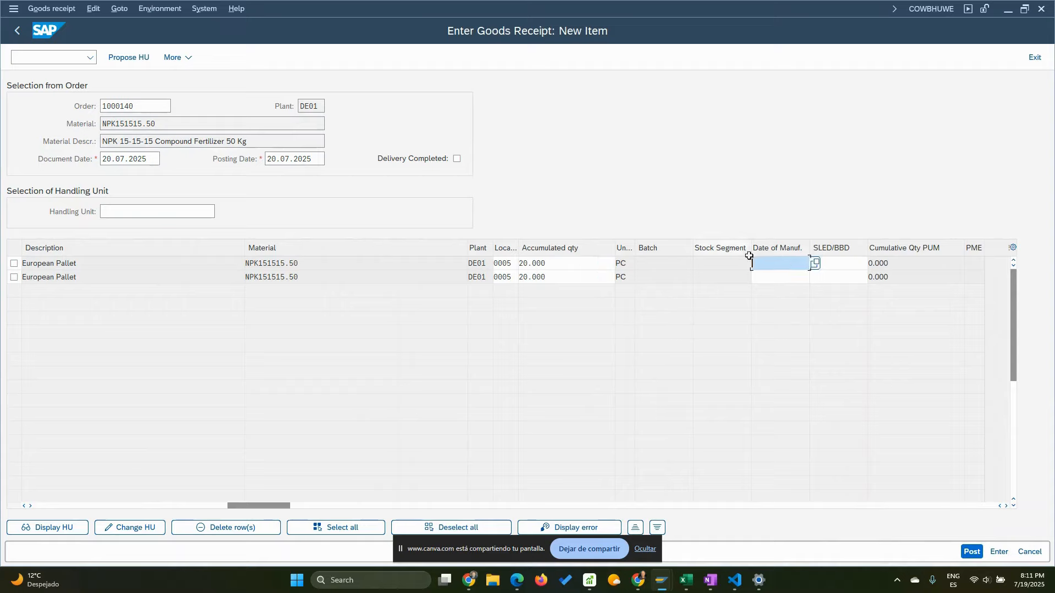
{"action": "left_click", "coordinate": [816, 264]}
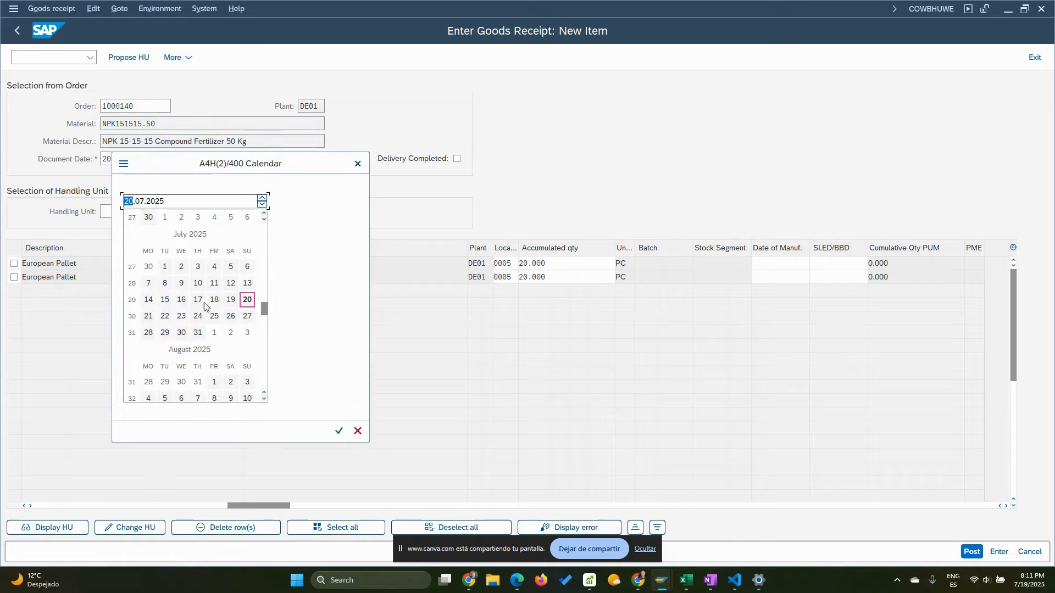
{"action": "double_click", "coordinate": [247, 303]}
{"action": "left_click", "coordinate": [768, 278]}
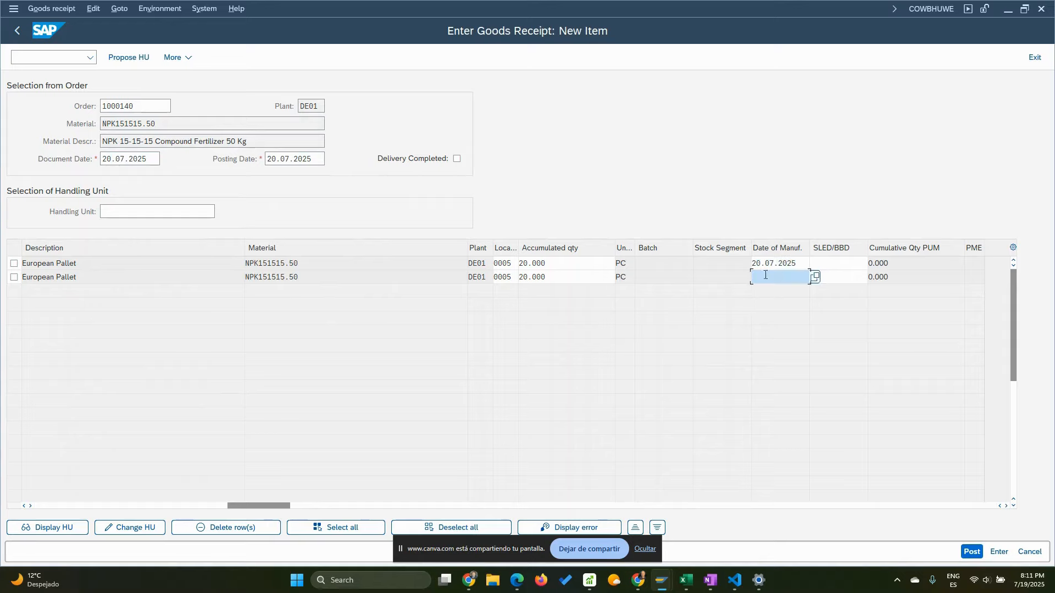
{"action": "key", "text": "Up"}
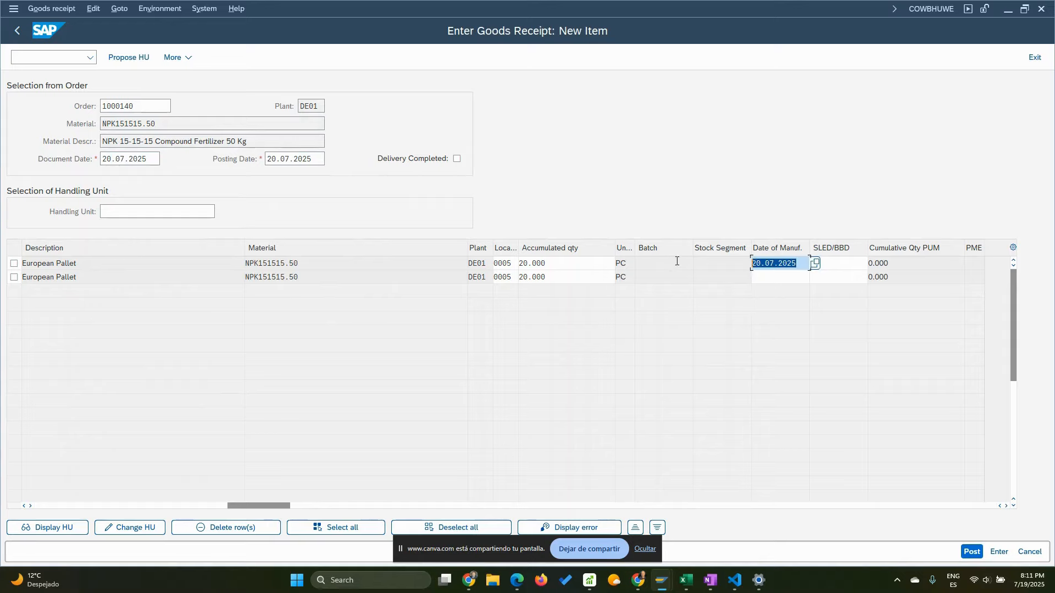
{"action": "key", "text": "ctrl+c"}
{"action": "left_click", "coordinate": [787, 278]}
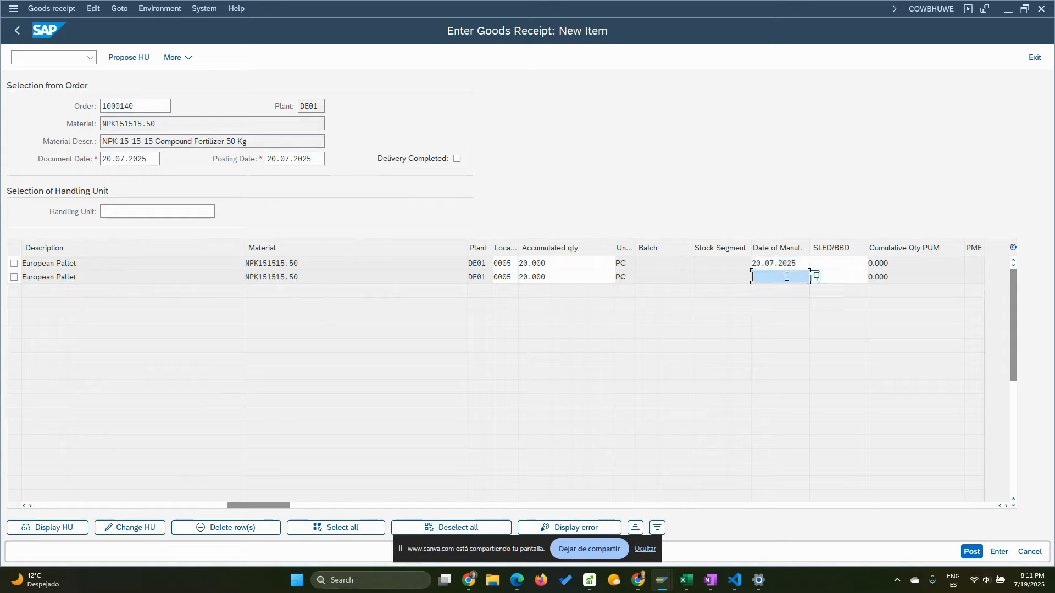
{"action": "key", "text": "ctrl+v"}
{"action": "left_click", "coordinate": [972, 552]}
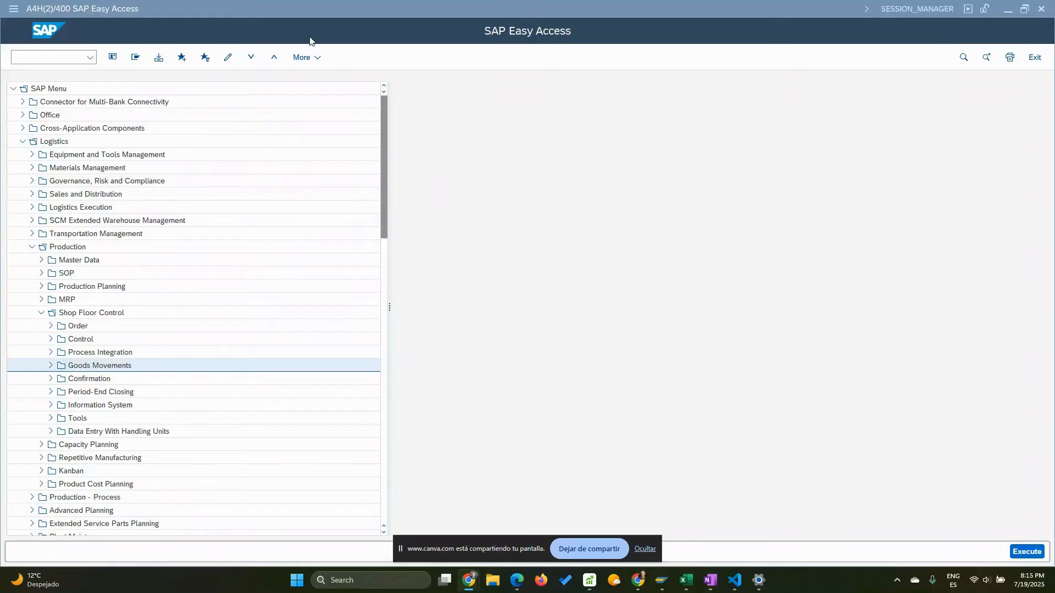
- Run transaction QE51N to open the results recording worklist
{"action": "left_click", "coordinate": [45, 62]}
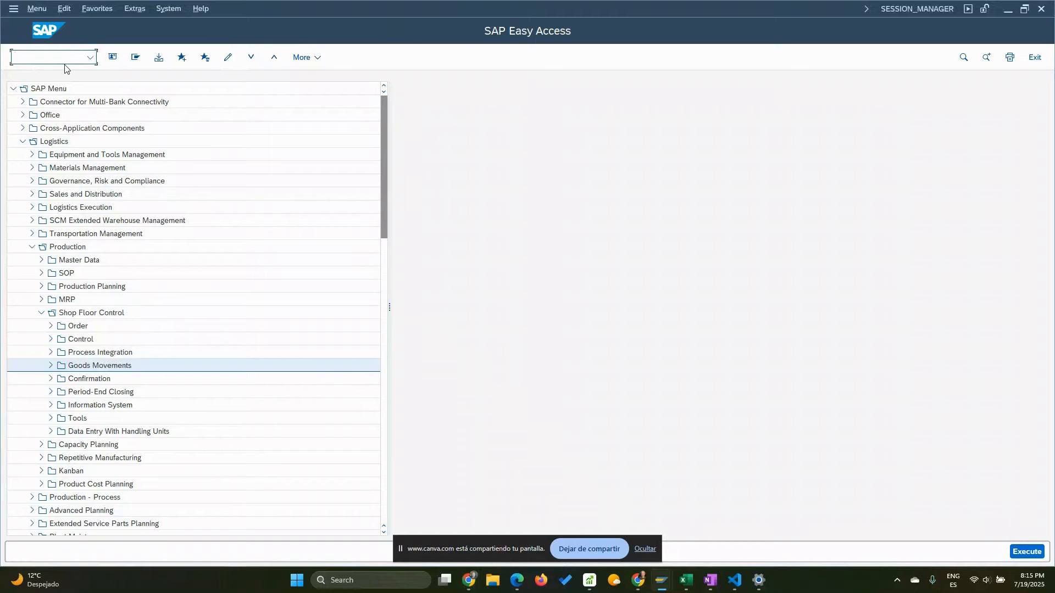
{"action": "type", "text": "qe"}
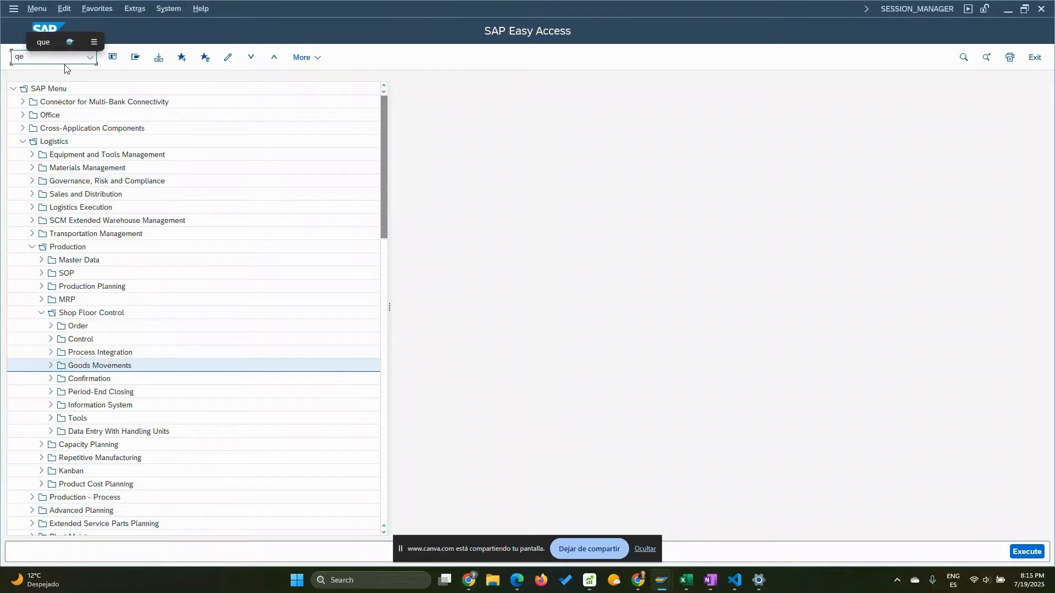
{"action": "type", "text": "51n"}
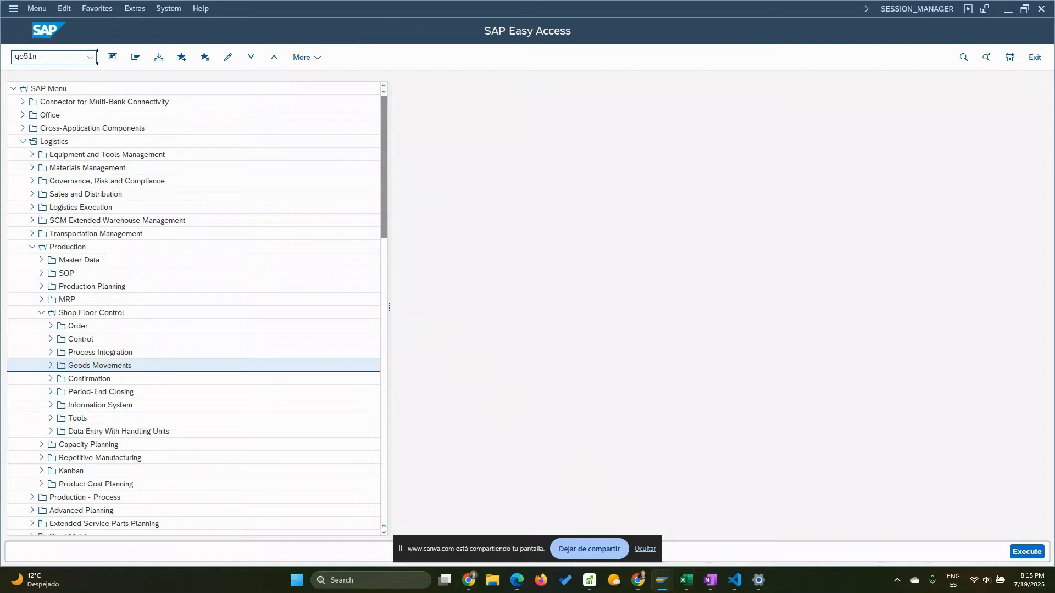
{"action": "key", "text": "Return"}
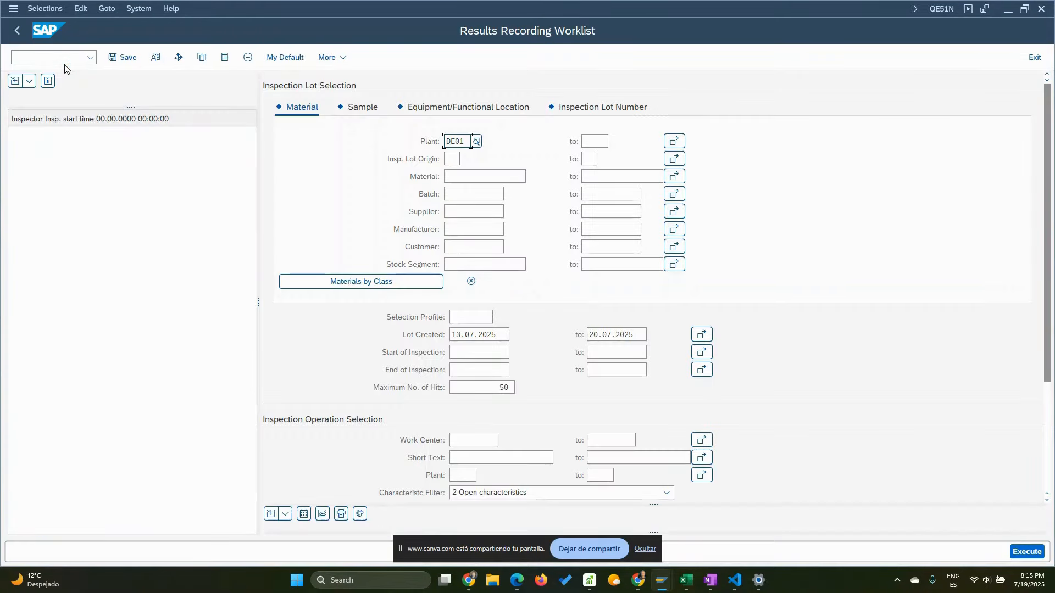
- Restrict the worklist to inspection lot origin 04, Goods Receipt from Production, and execute the selection
{"action": "left_click", "coordinate": [452, 158]}
{"action": "type", "text": "04"}
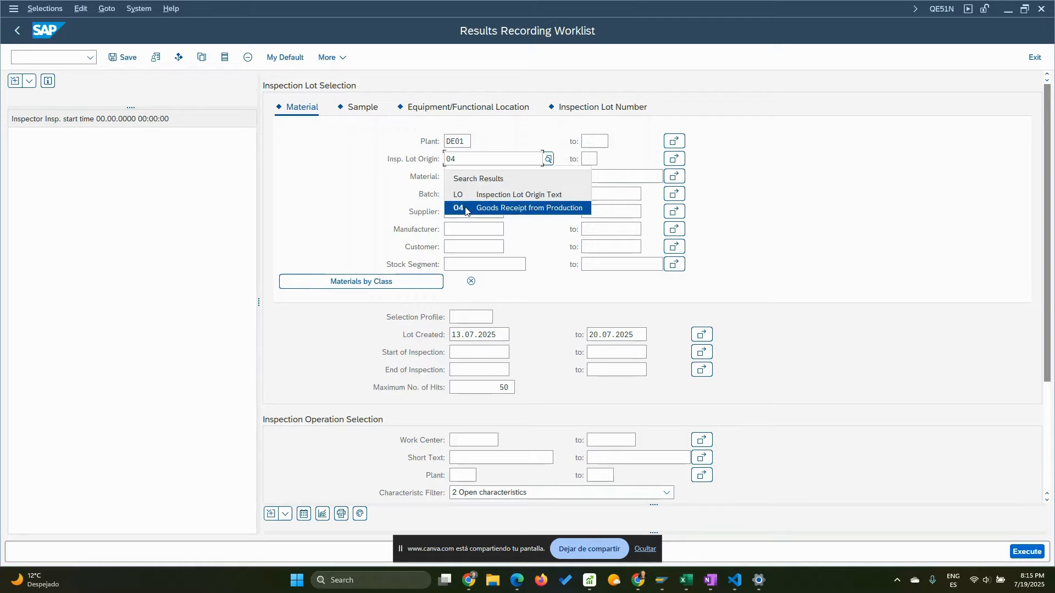
{"action": "left_click", "coordinate": [465, 209]}
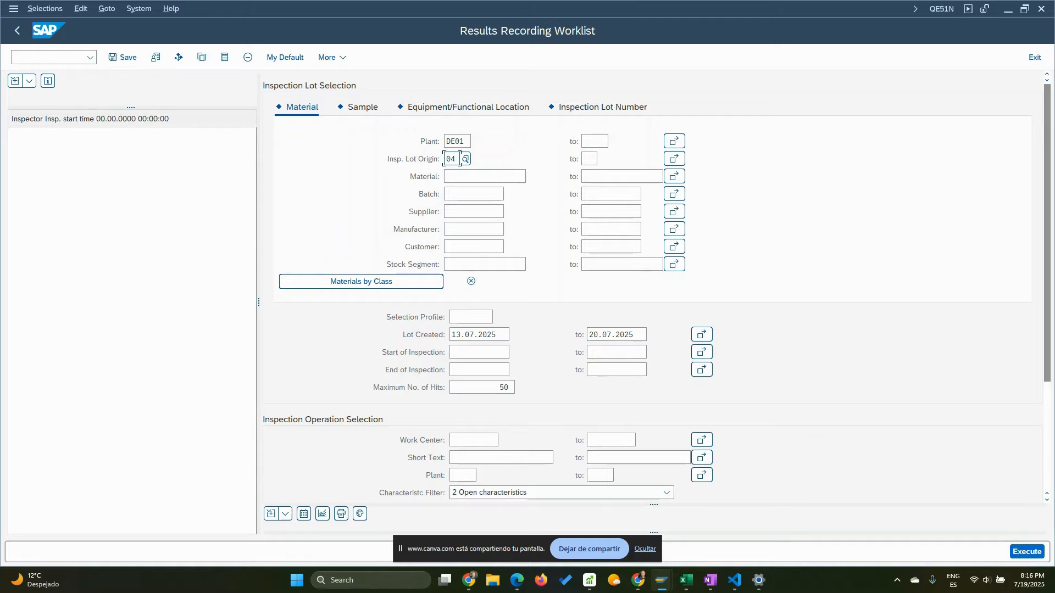
{"action": "left_click", "coordinate": [1032, 552]}
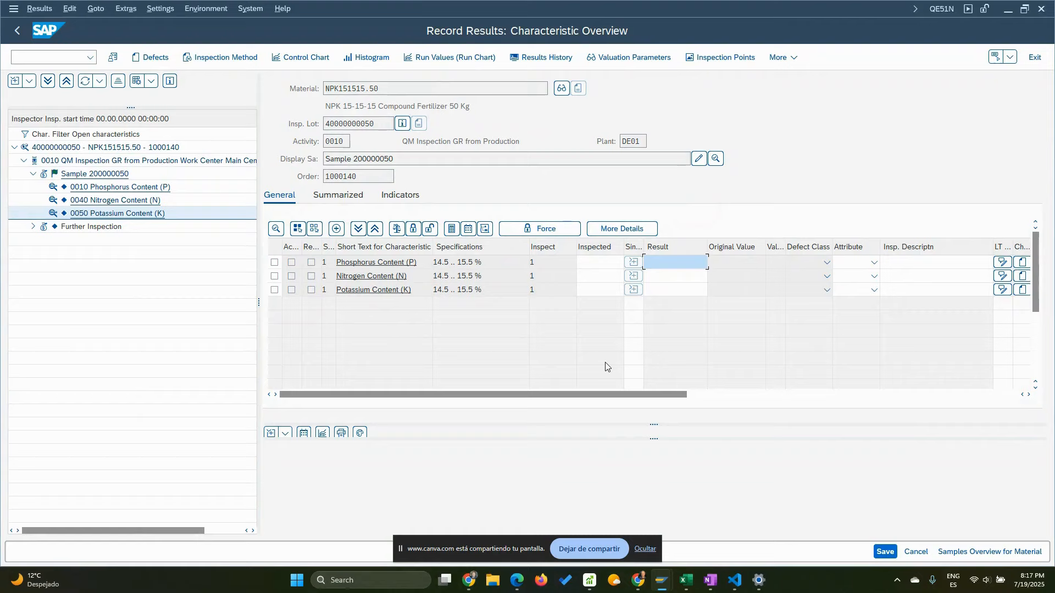
- Enter the inspection results 15.1 for Phosphorus Content, 14.9 for Nitrogen Content and 15.4 for Potassium Content
{"action": "left_click", "coordinate": [668, 263]}
{"action": "type", "text": "15"}
{"action": "left_click", "coordinate": [709, 298]}
{"action": "left_click", "coordinate": [663, 277]}
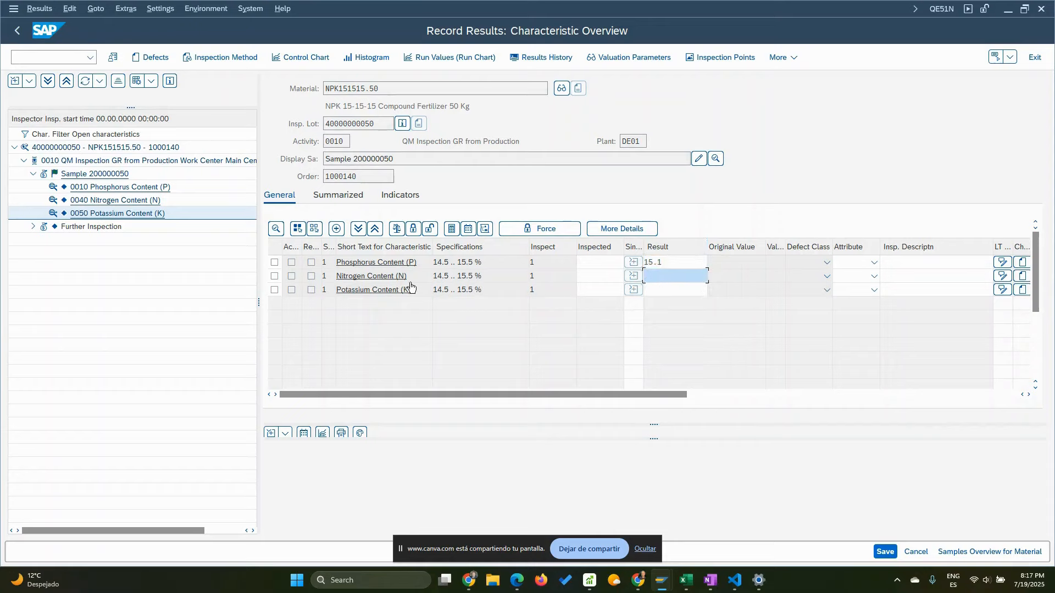
{"action": "type", "text": "1"}
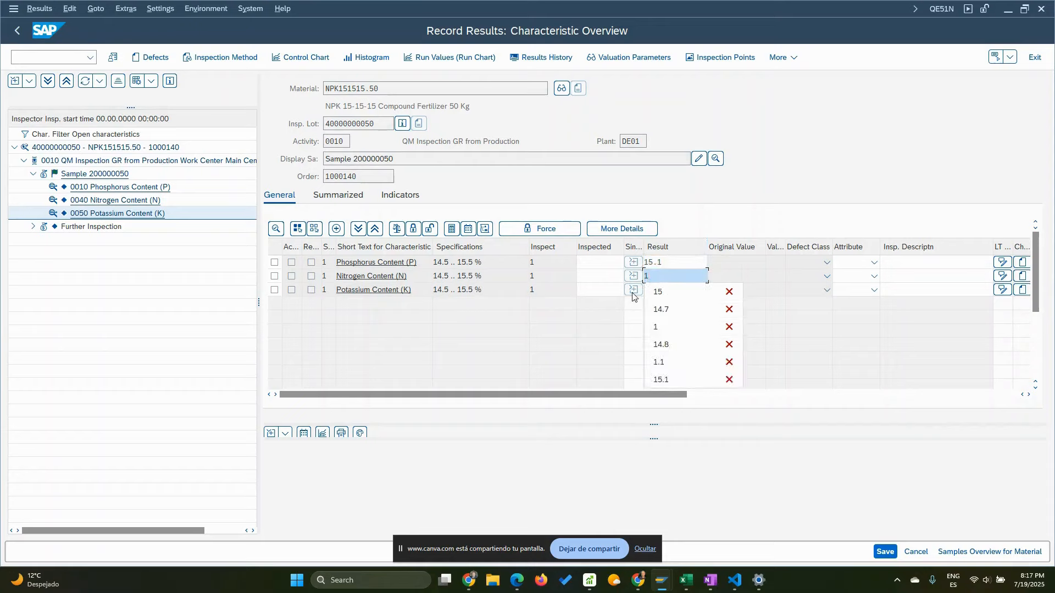
{"action": "type", "text": "4.9"}
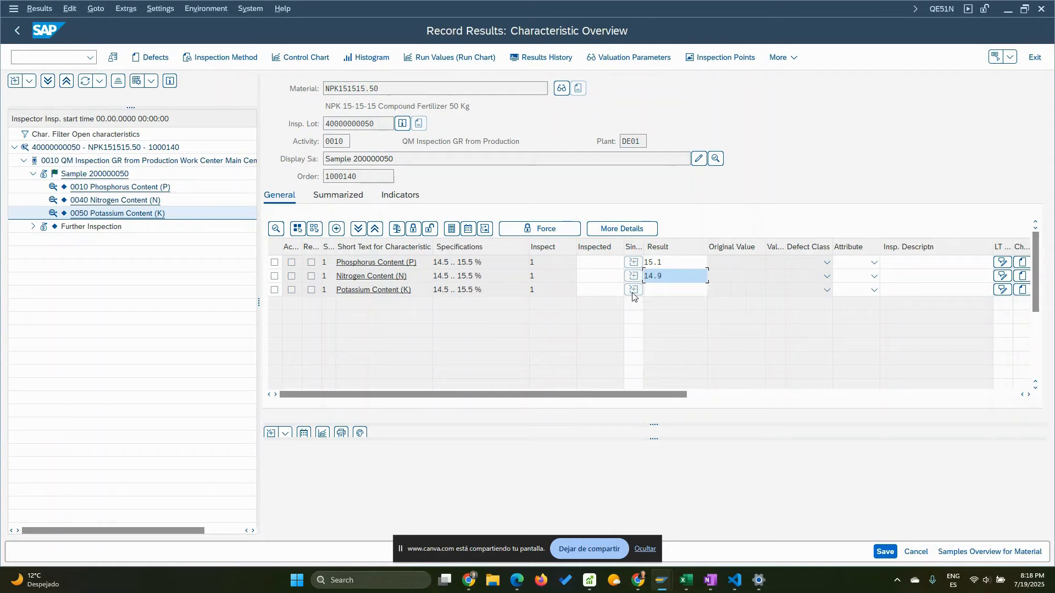
{"action": "left_click", "coordinate": [664, 288]}
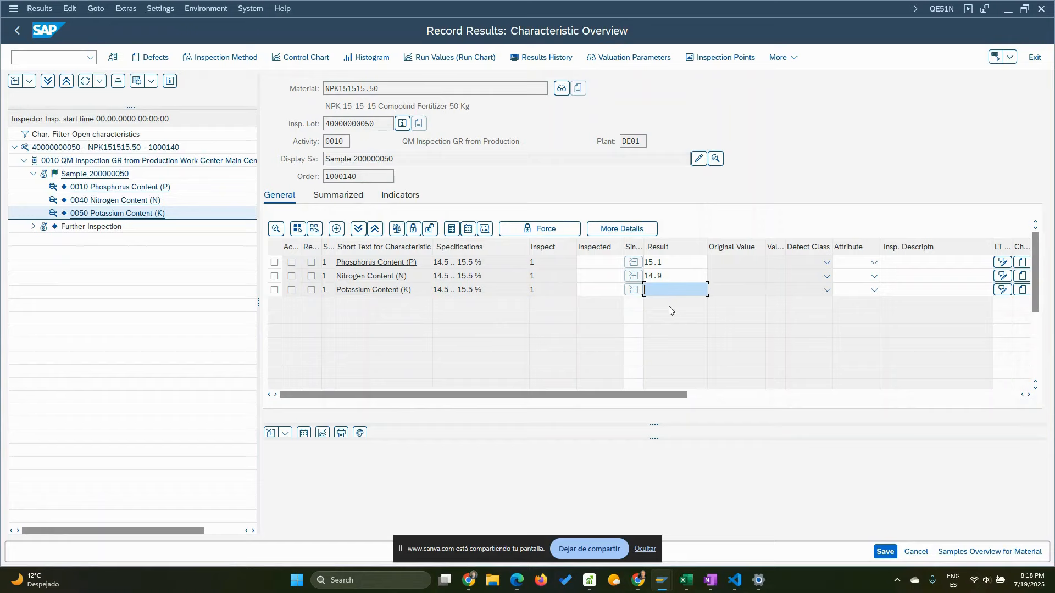
{"action": "type", "text": "15.4"}
- Widen the characteristics' Status column and review the possible results record statuses, from Can Be Processed to Blocked for Evaluations
{"action": "left_click_drag", "start_coordinate": [329, 249], "coordinate": [347, 255]}
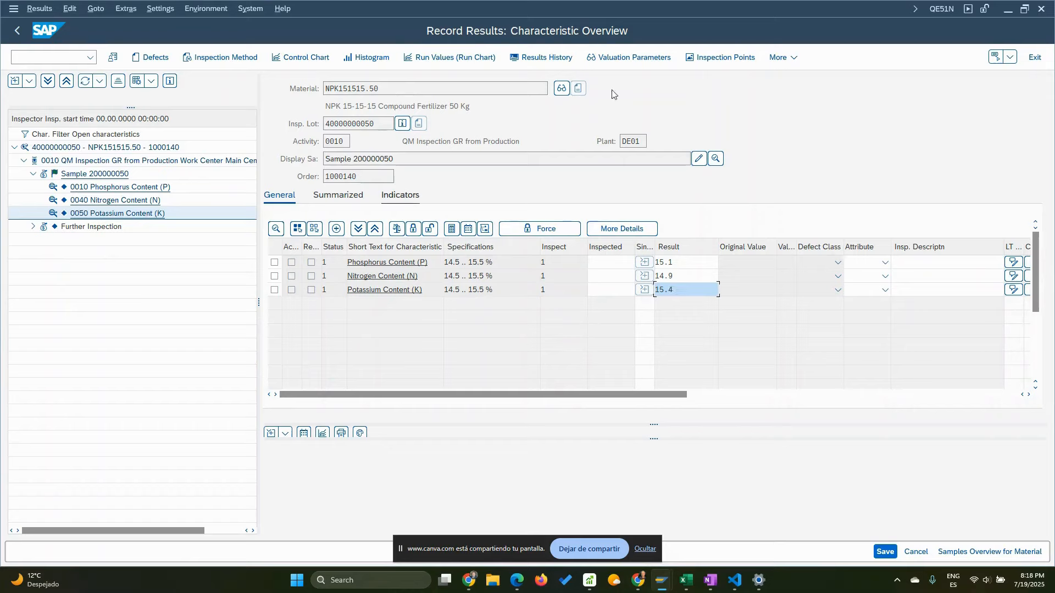
{"action": "left_click", "coordinate": [339, 264]}
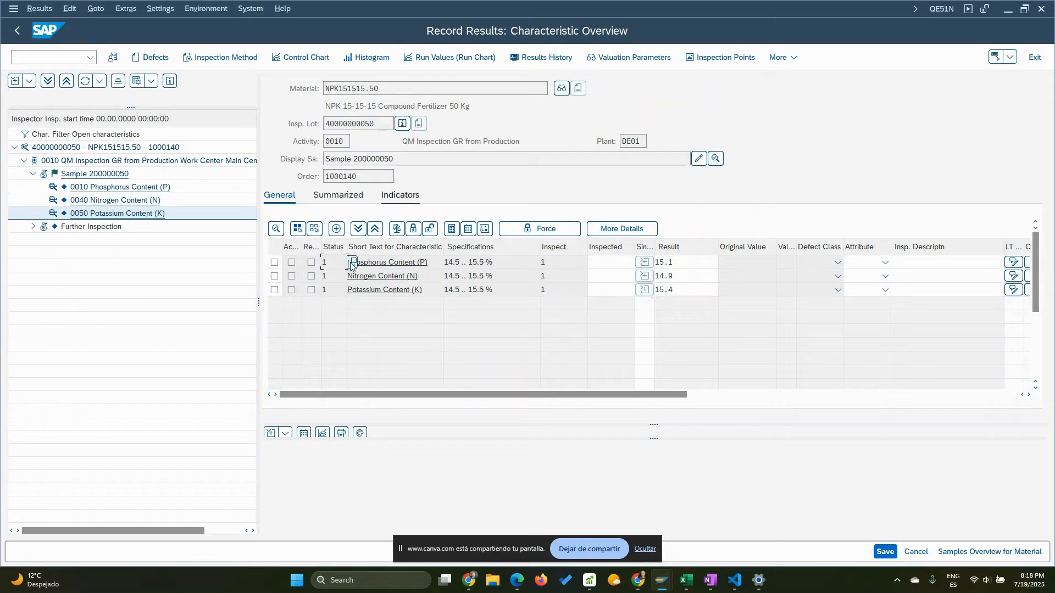
{"action": "left_click", "coordinate": [351, 265]}
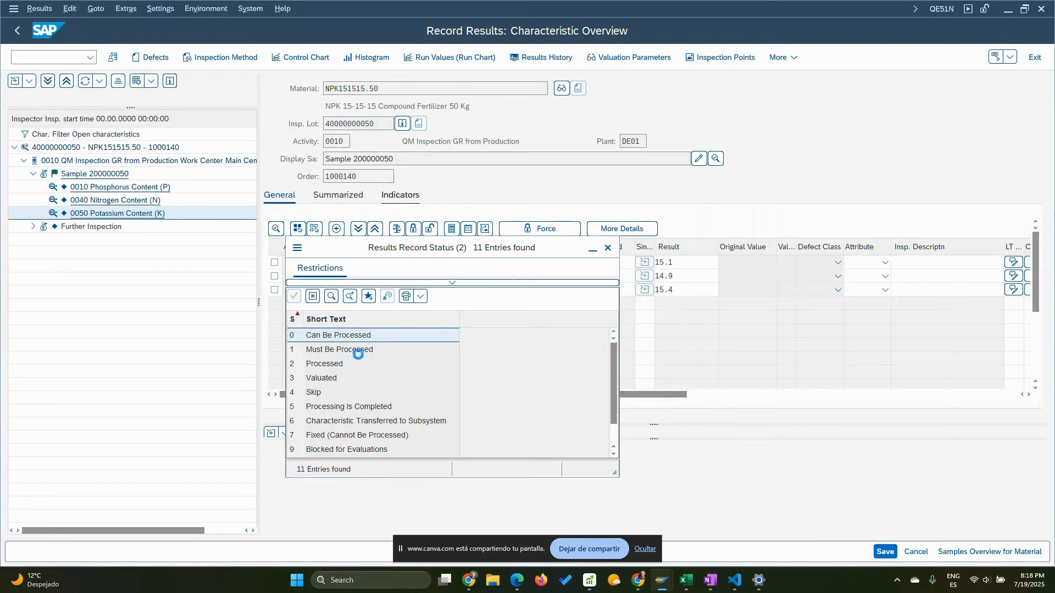
{"action": "left_click", "coordinate": [352, 350]}
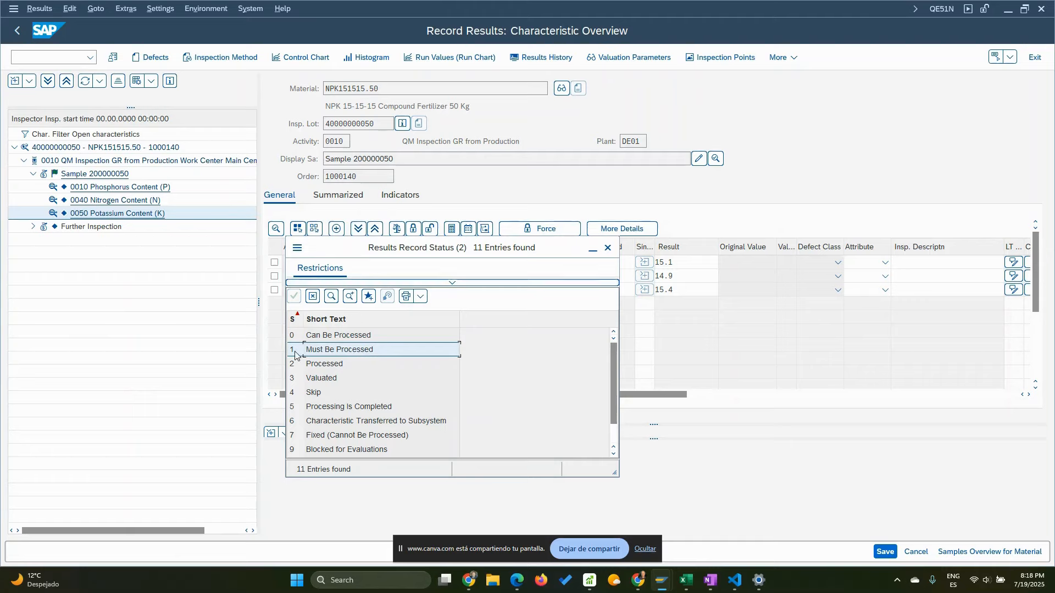
{"action": "left_click", "coordinate": [327, 341]}
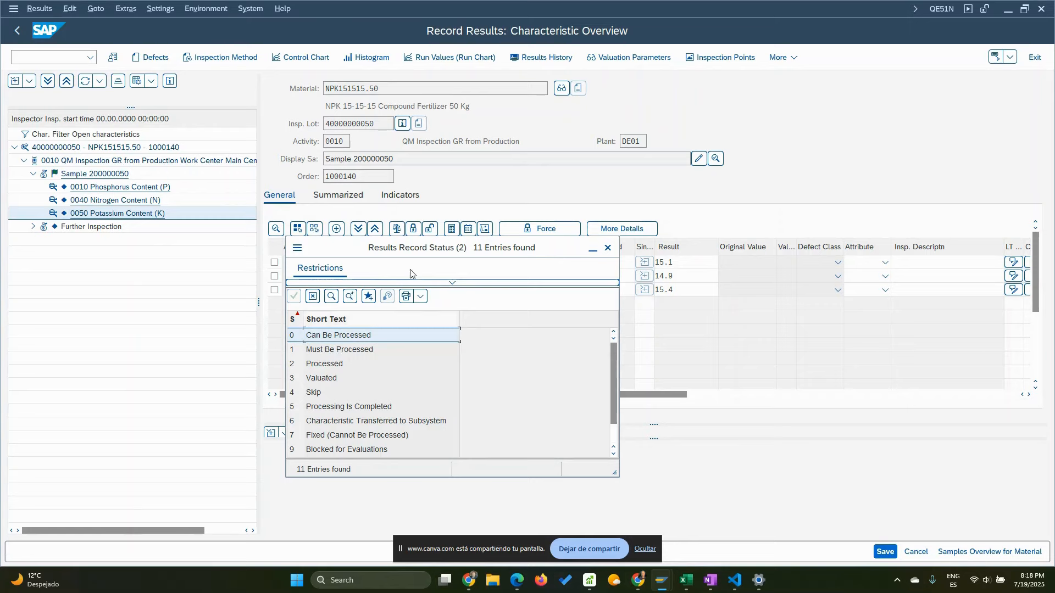
{"action": "left_click_drag", "start_coordinate": [451, 247], "coordinate": [518, 203]}
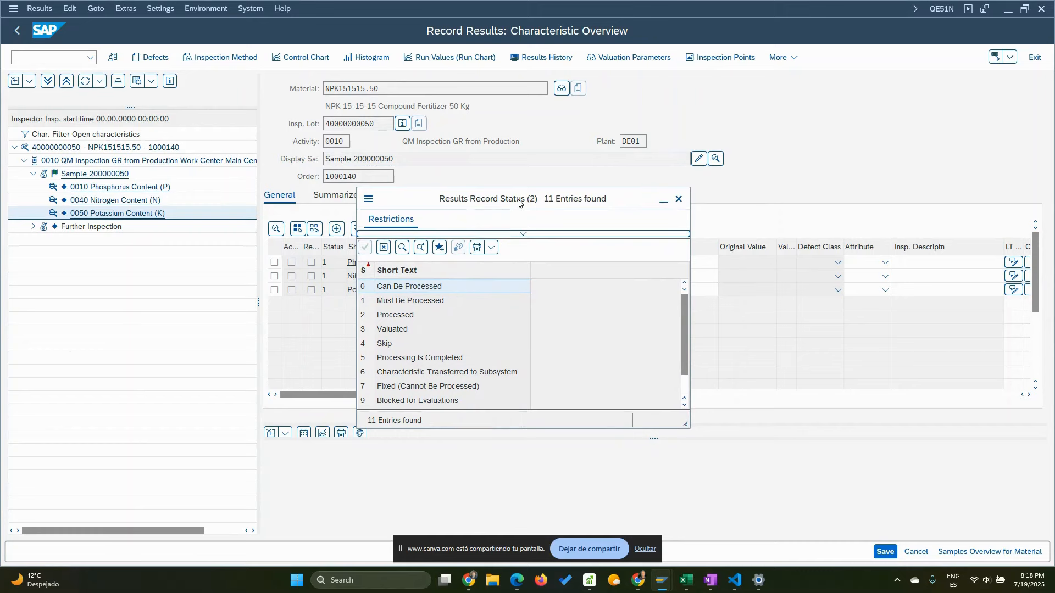
{"action": "left_click_drag", "start_coordinate": [518, 202], "coordinate": [493, 357]}
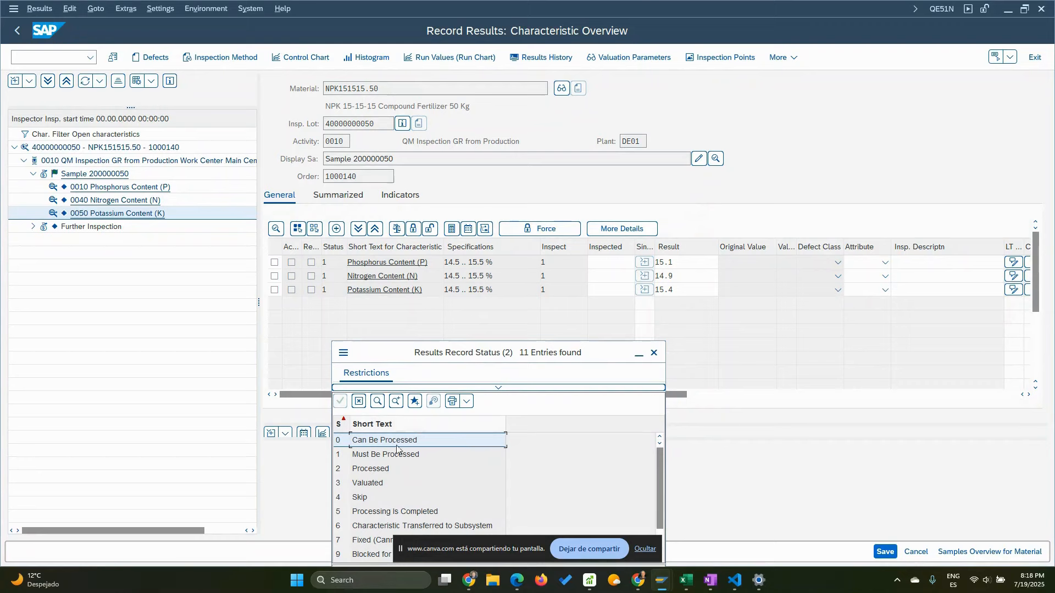
{"action": "left_click", "coordinate": [340, 456]}
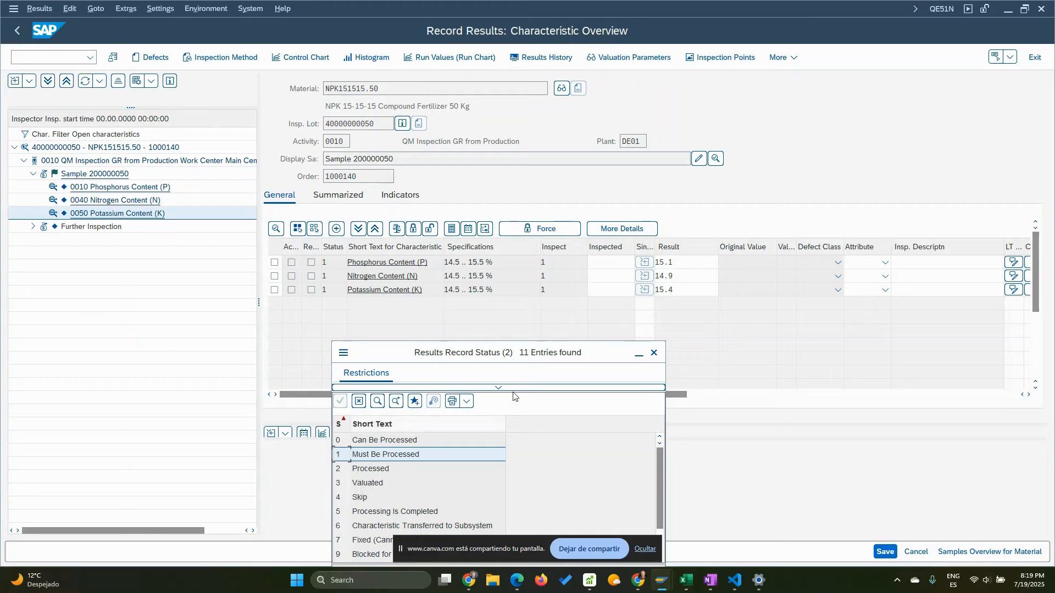
{"action": "left_click", "coordinate": [678, 261]}
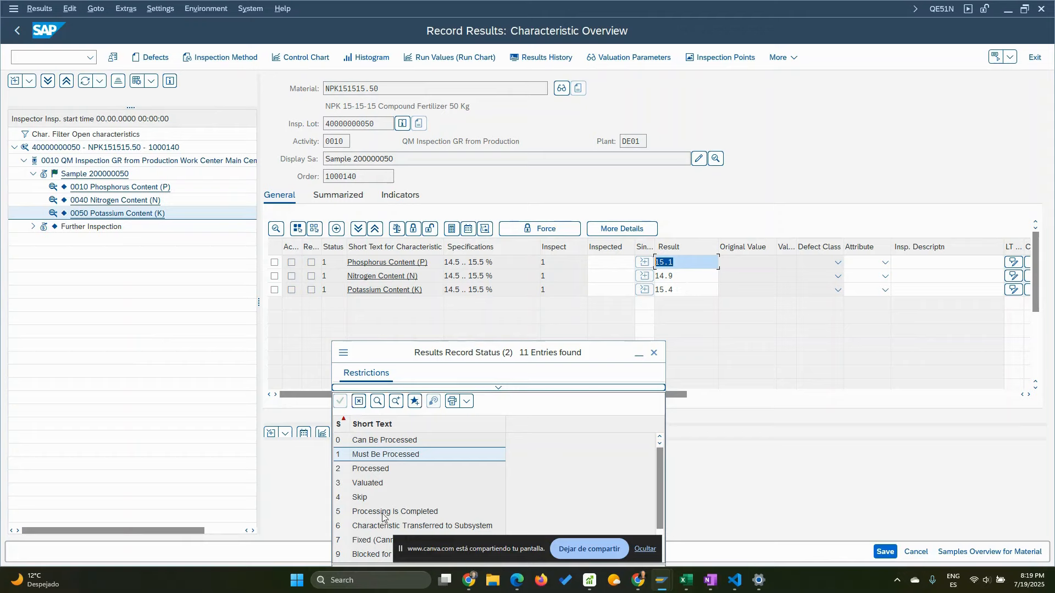
{"action": "left_click_drag", "start_coordinate": [539, 358], "coordinate": [551, 306]}
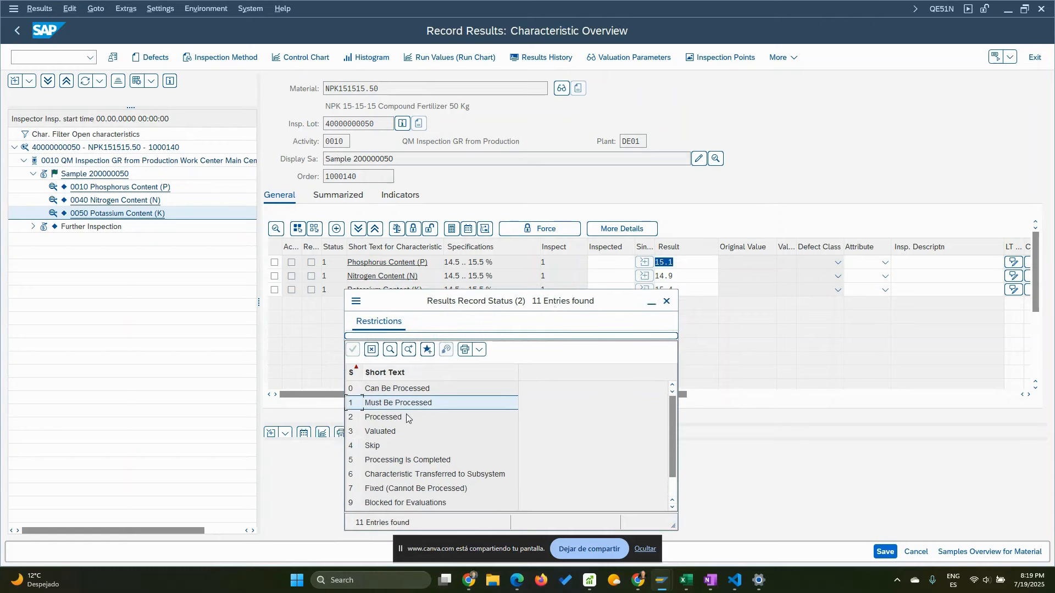
{"action": "left_click_drag", "start_coordinate": [538, 304], "coordinate": [530, 310]}
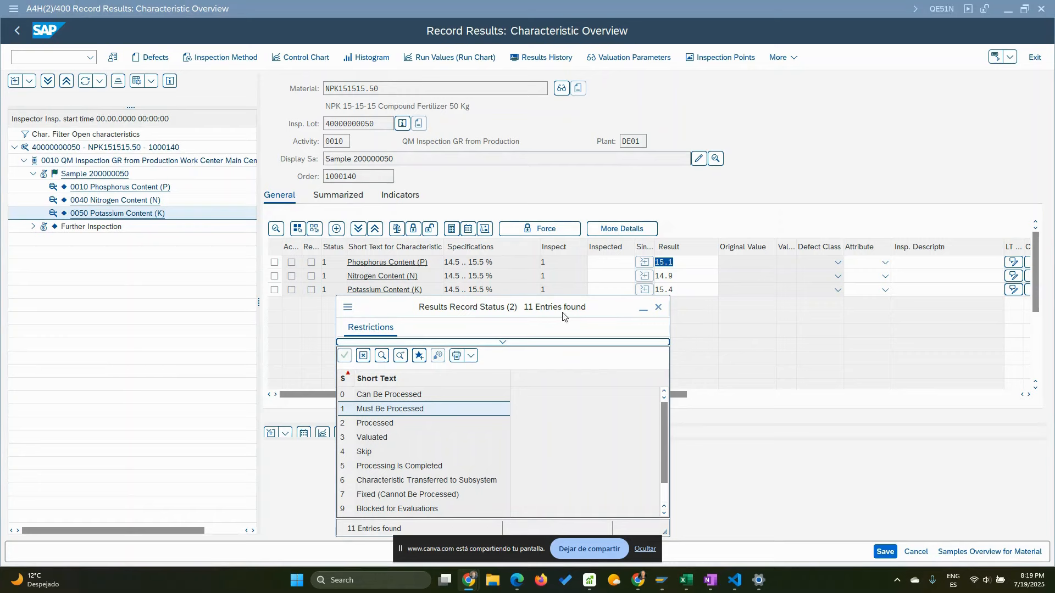
{"action": "left_click_drag", "start_coordinate": [533, 310], "coordinate": [483, 303]}
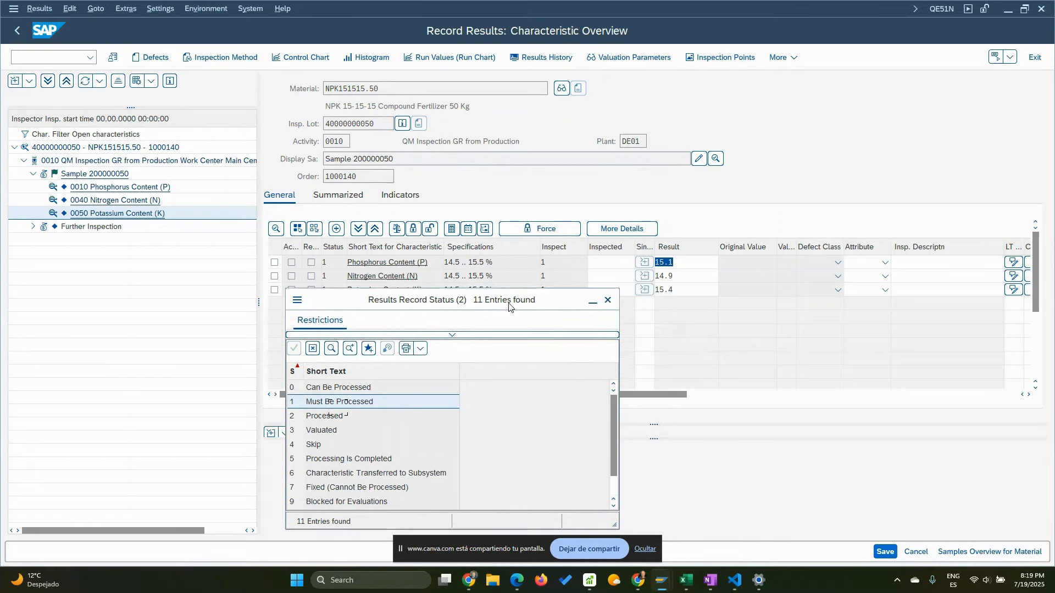
{"action": "left_click", "coordinate": [607, 299]}
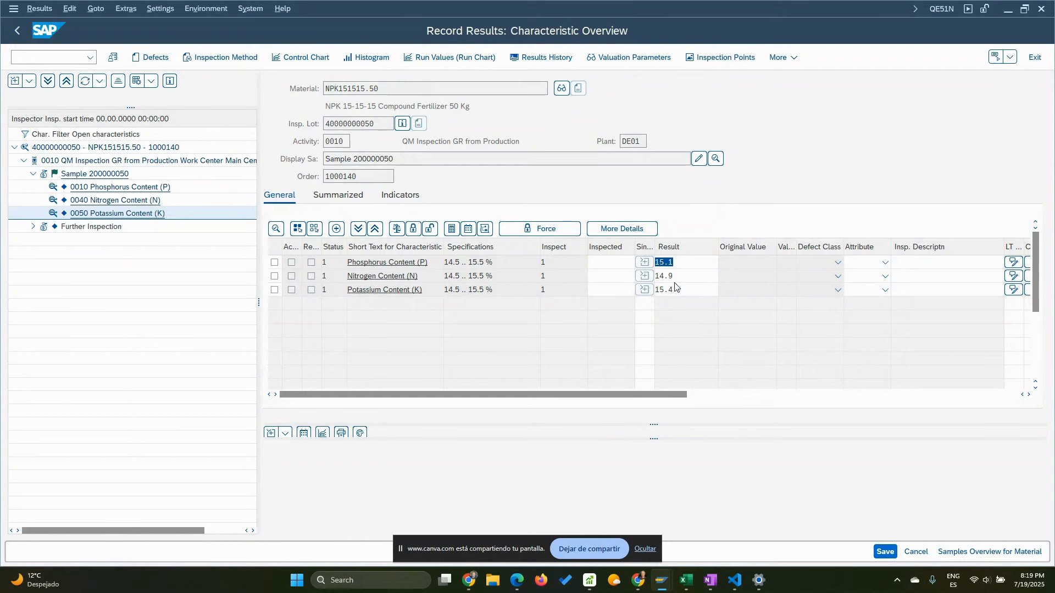
- Valuate the three entered results and save them, accepting the proposed Accept valuation for the inspection point
{"action": "left_click", "coordinate": [676, 262]}
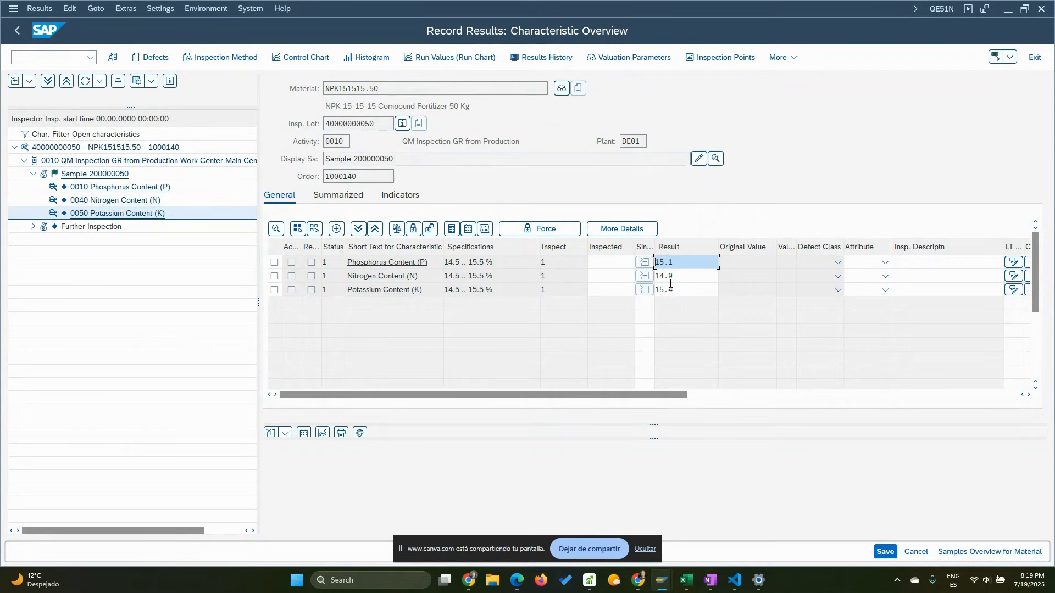
{"action": "key", "text": "Return"}
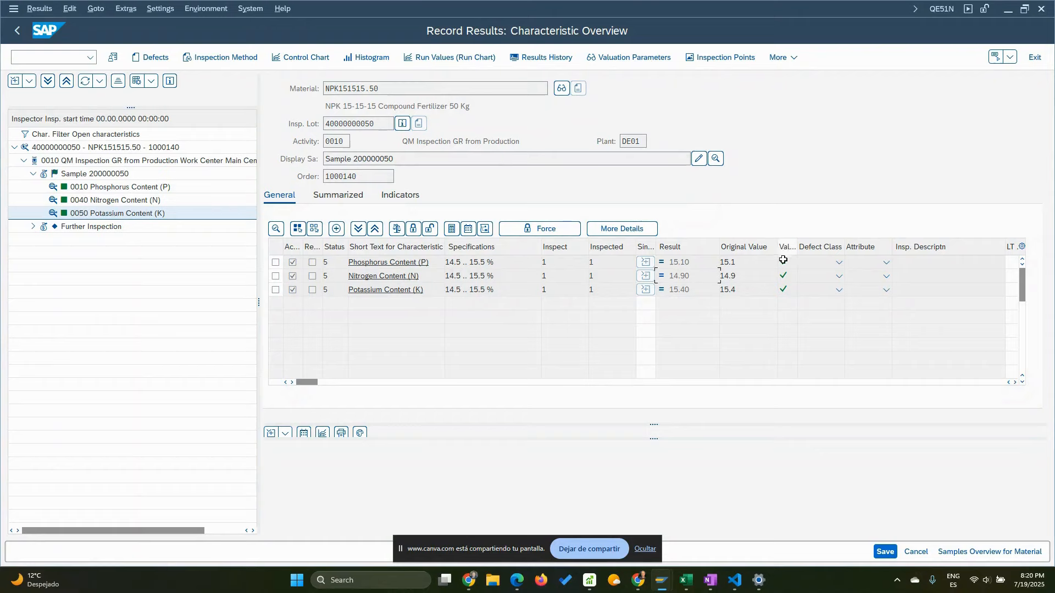
{"action": "mouse_move", "coordinate": [785, 264]}
{"action": "left_click_drag", "start_coordinate": [328, 262], "coordinate": [350, 262]}
{"action": "left_click", "coordinate": [885, 552]}
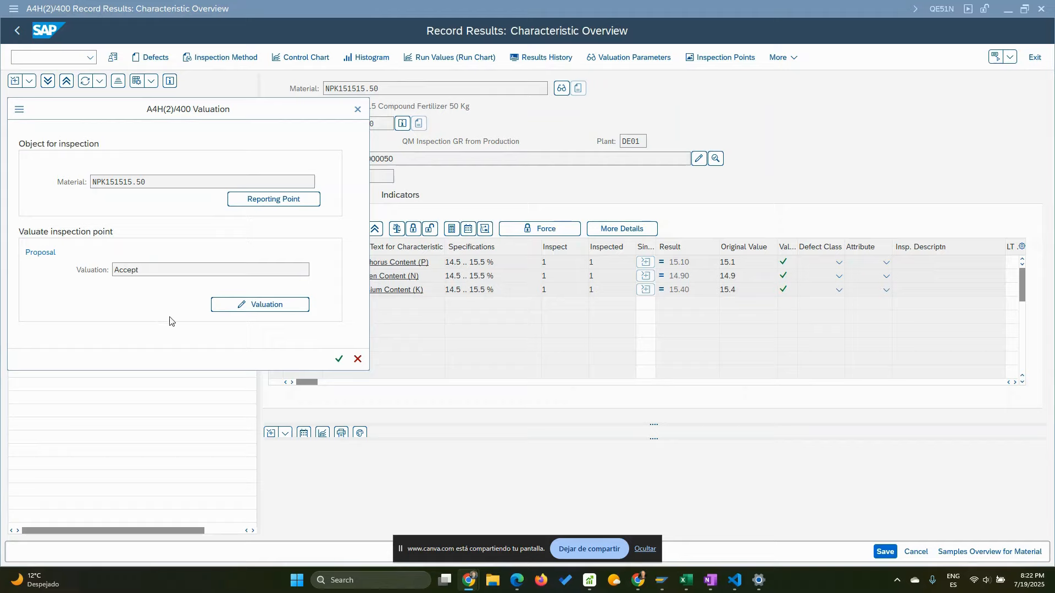
{"action": "left_click", "coordinate": [338, 361]}
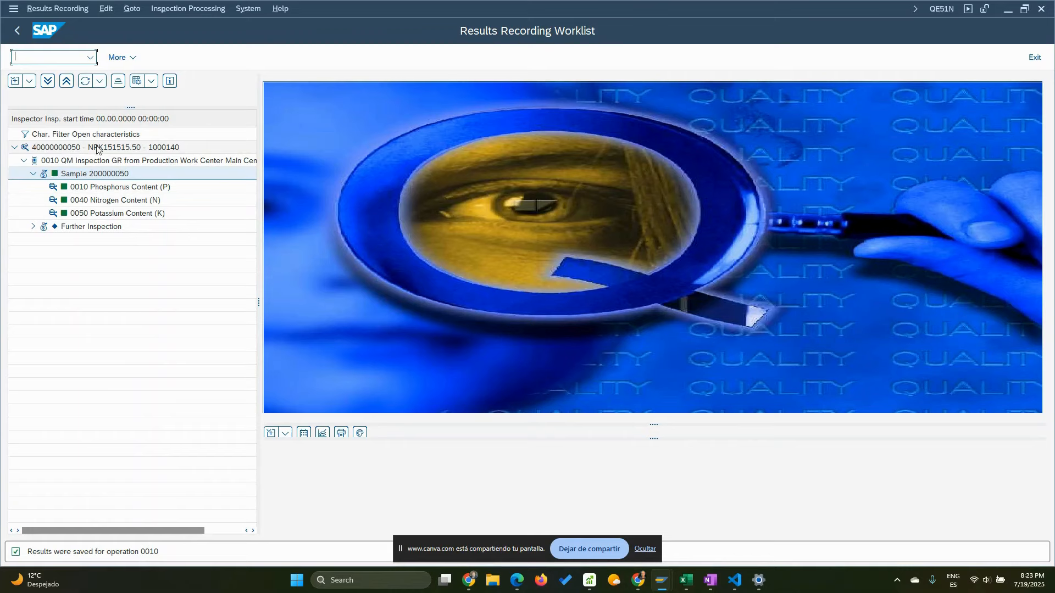
- Open the usage decision for the NPK151515.50 inspection lot and review its header data and detailed system statuses
{"action": "left_click", "coordinate": [65, 149]}
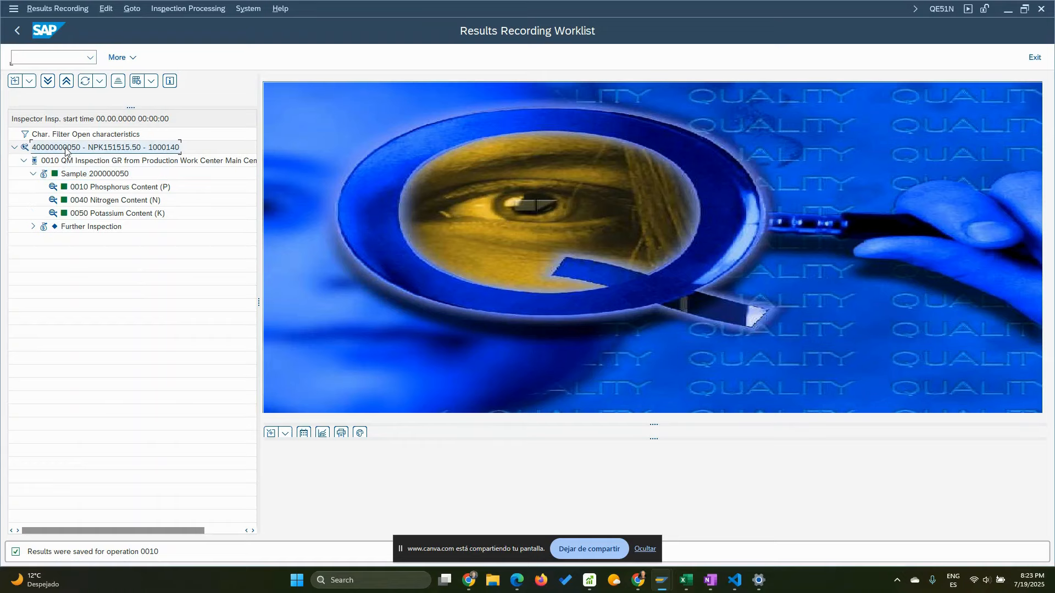
{"action": "left_click", "coordinate": [66, 148]}
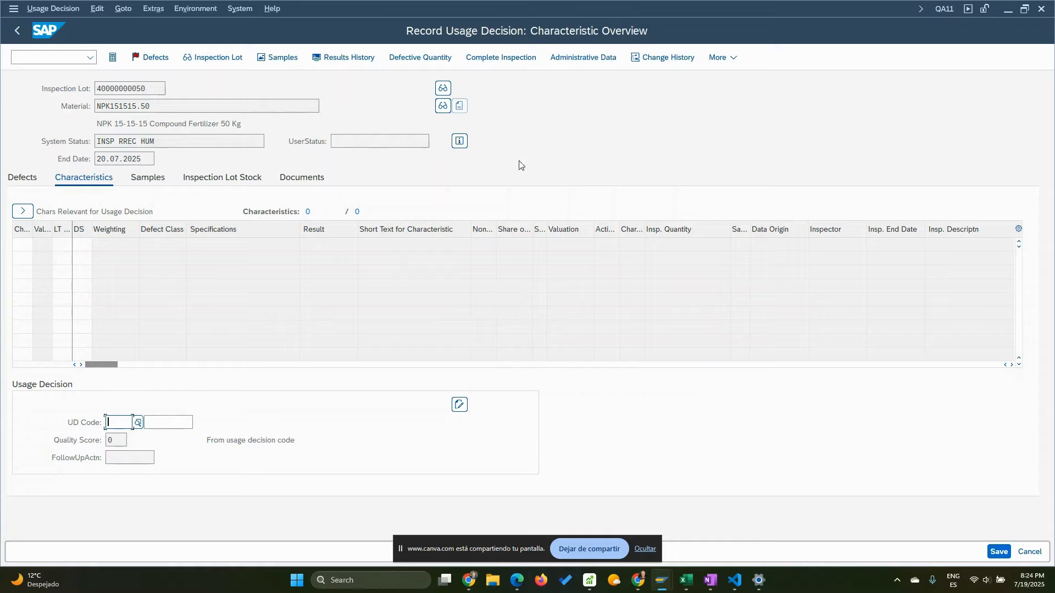
{"action": "double_click", "coordinate": [156, 88]}
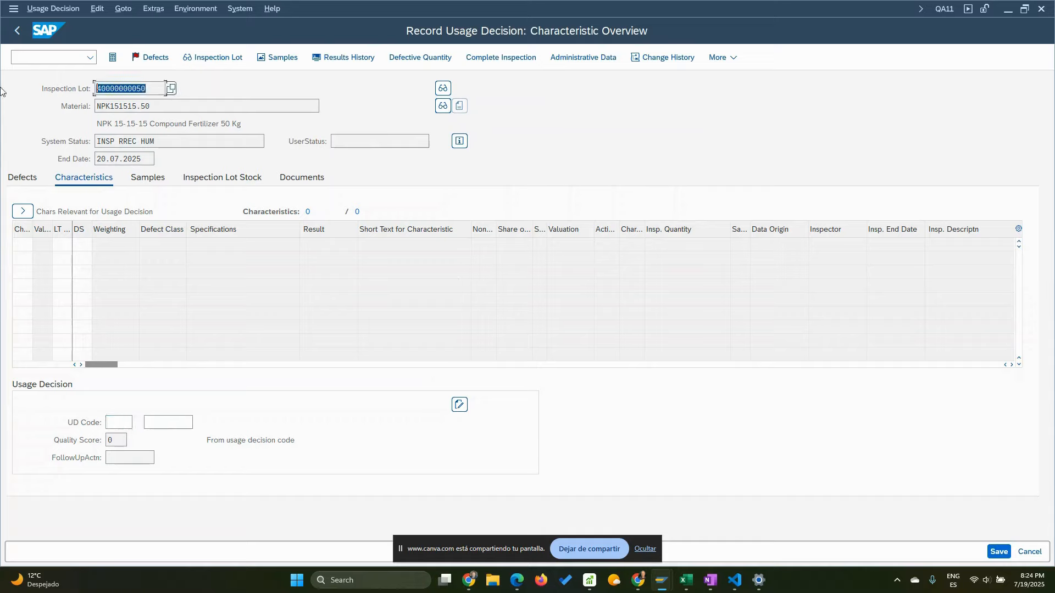
{"action": "double_click", "coordinate": [154, 106]}
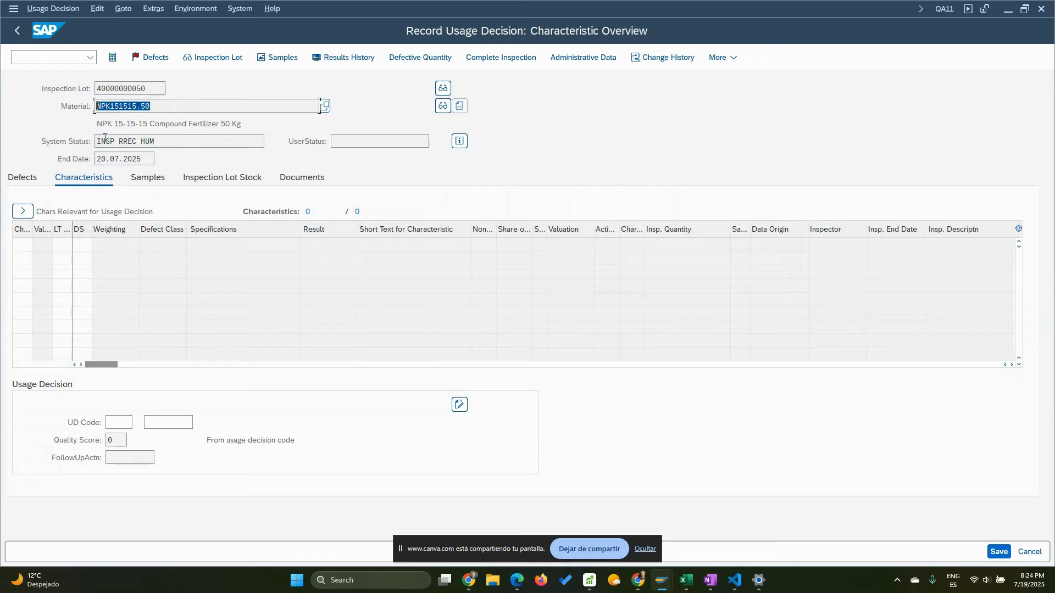
{"action": "double_click", "coordinate": [141, 141]}
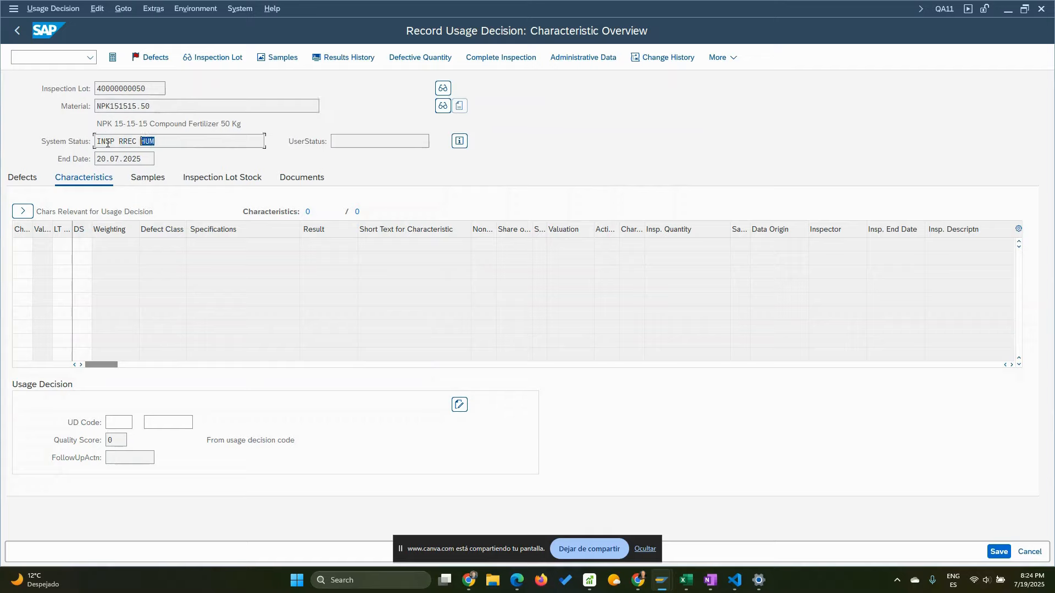
{"action": "left_click", "coordinate": [459, 141]}
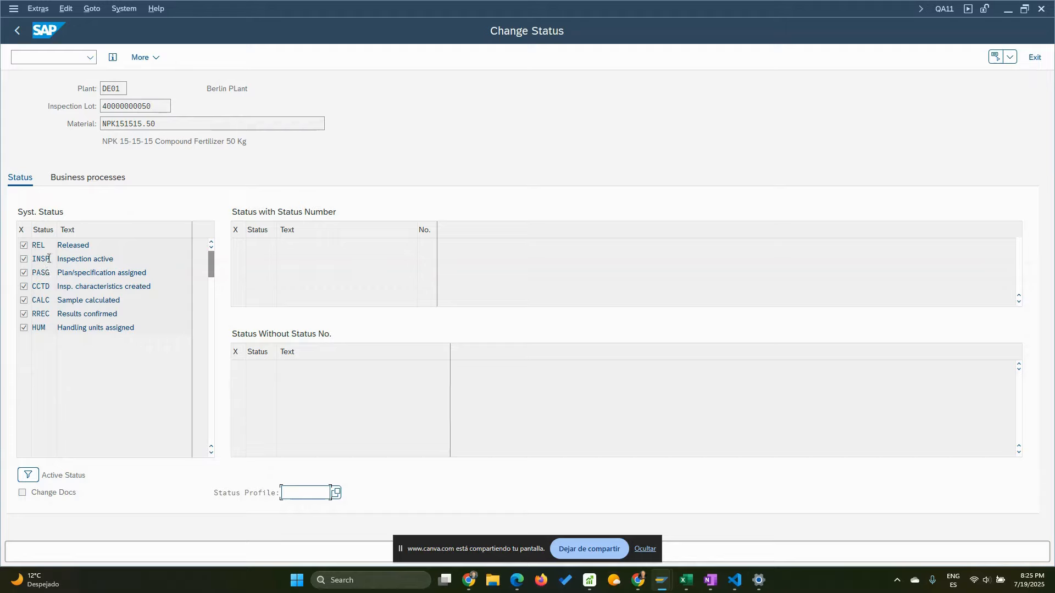
{"action": "left_click", "coordinate": [17, 32]}
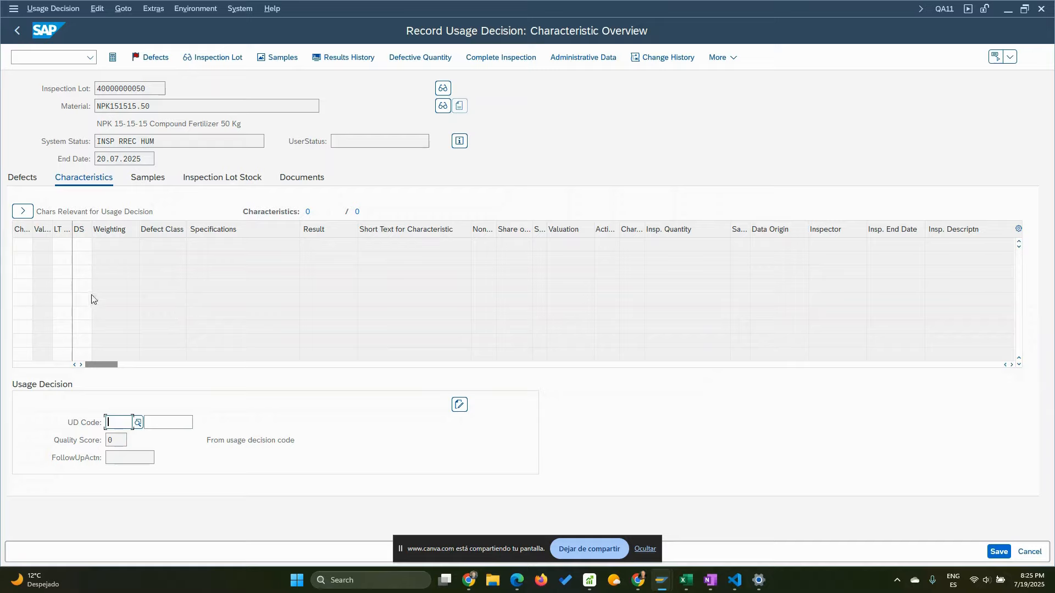
- Set the inspection lot's usage decision to UD code A, Accept, and validate the entry
{"action": "left_click", "coordinate": [138, 423]}
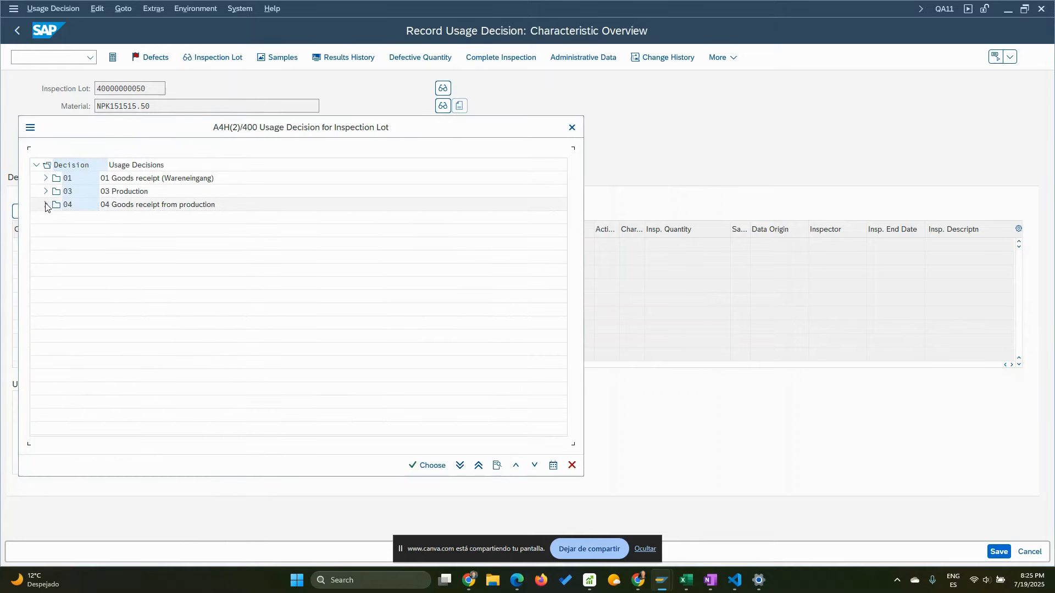
{"action": "left_click", "coordinate": [46, 205]}
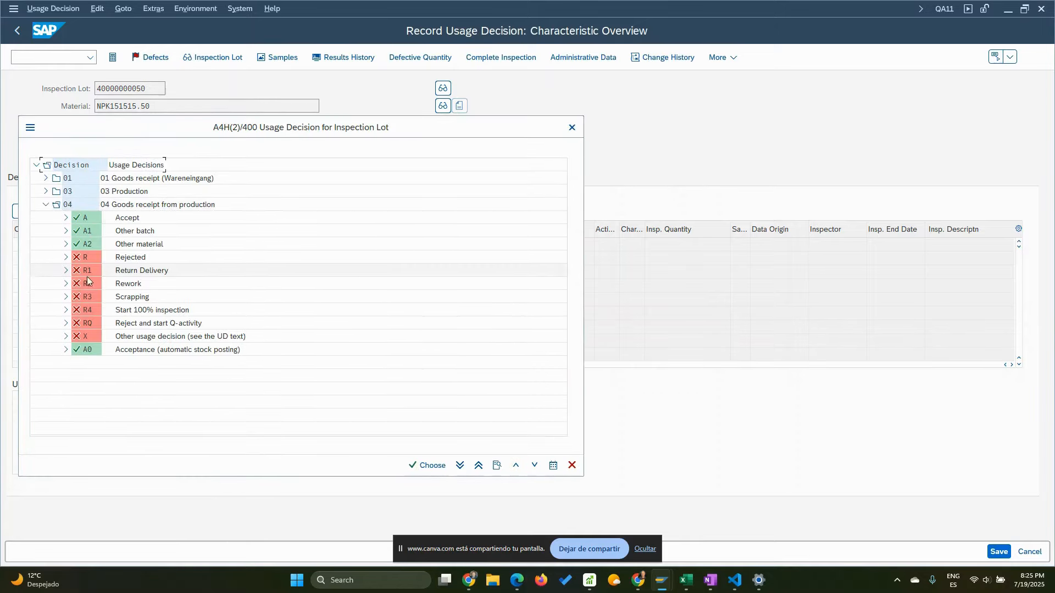
{"action": "double_click", "coordinate": [86, 217]}
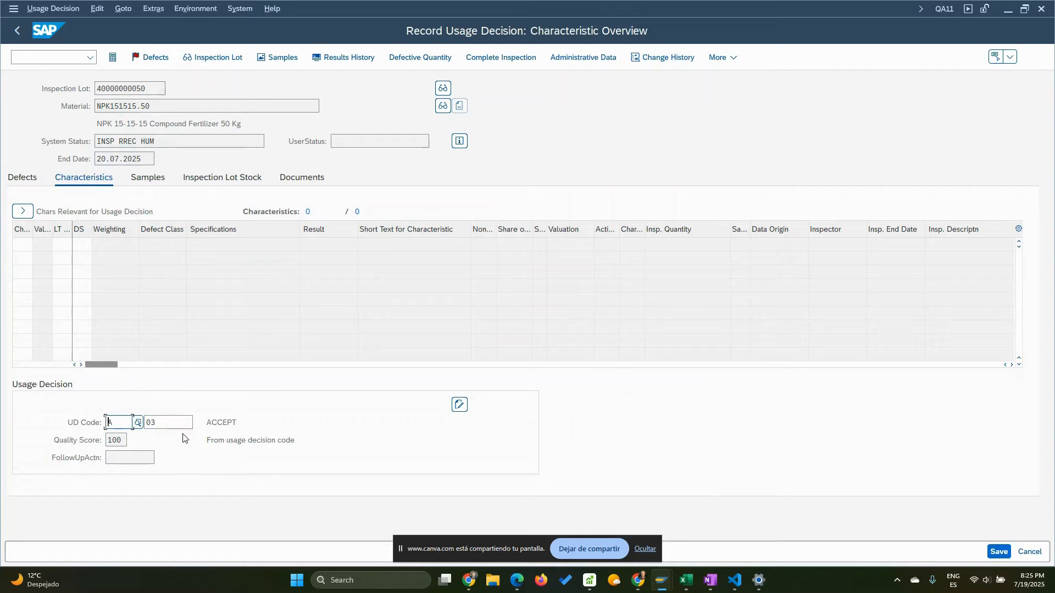
{"action": "left_click", "coordinate": [162, 424]}
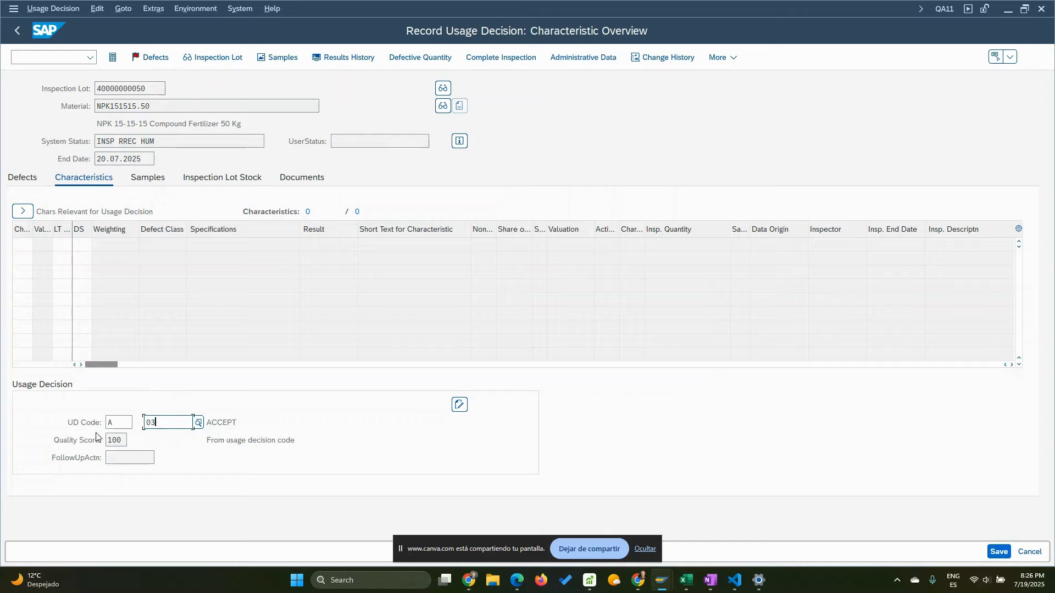
{"action": "left_click", "coordinate": [111, 421]}
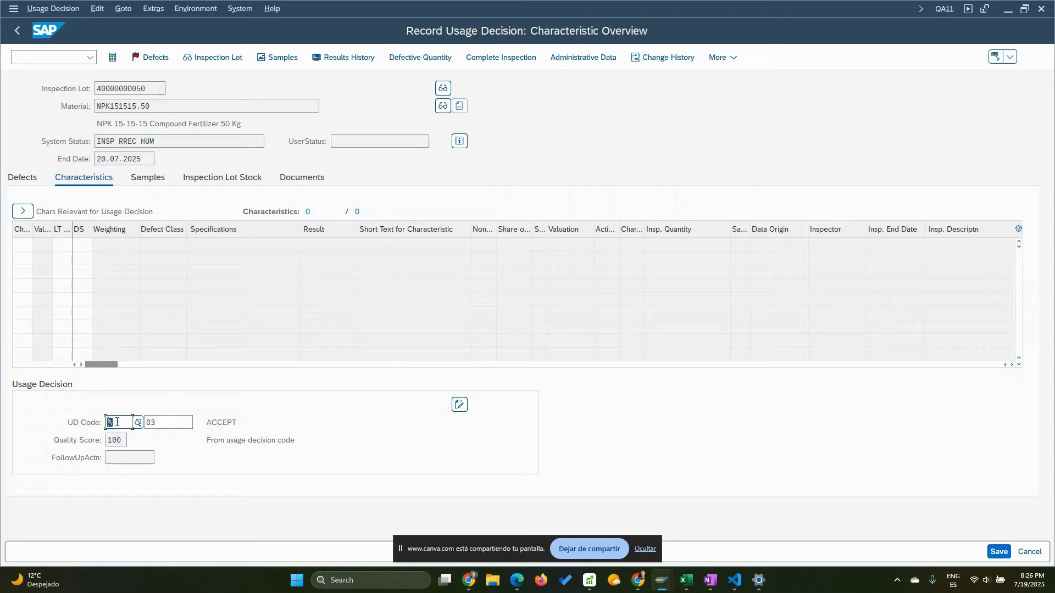
{"action": "double_click", "coordinate": [222, 423]}
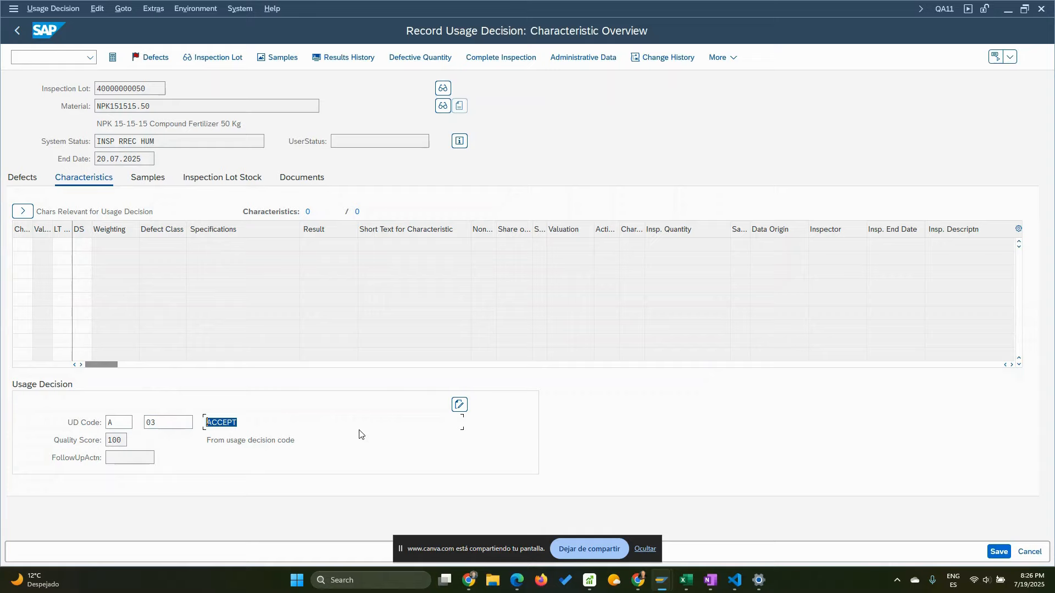
{"action": "key", "text": "Return"}
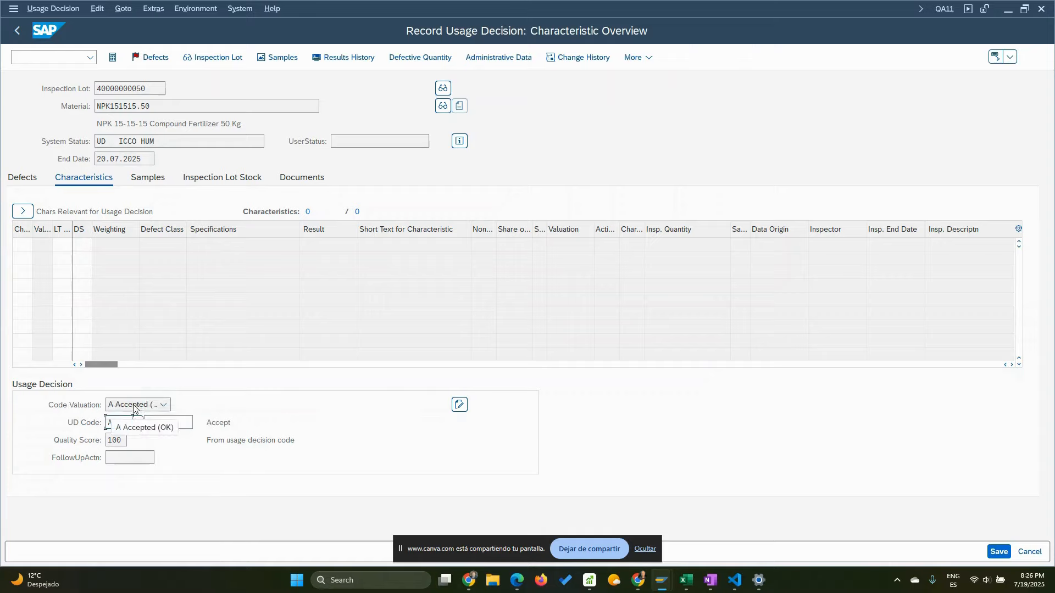
- Check the lot's samples and assign the posting VMENGE01 To unrestricted use to all handling units in the inspection lot stock
{"action": "left_click", "coordinate": [152, 182]}
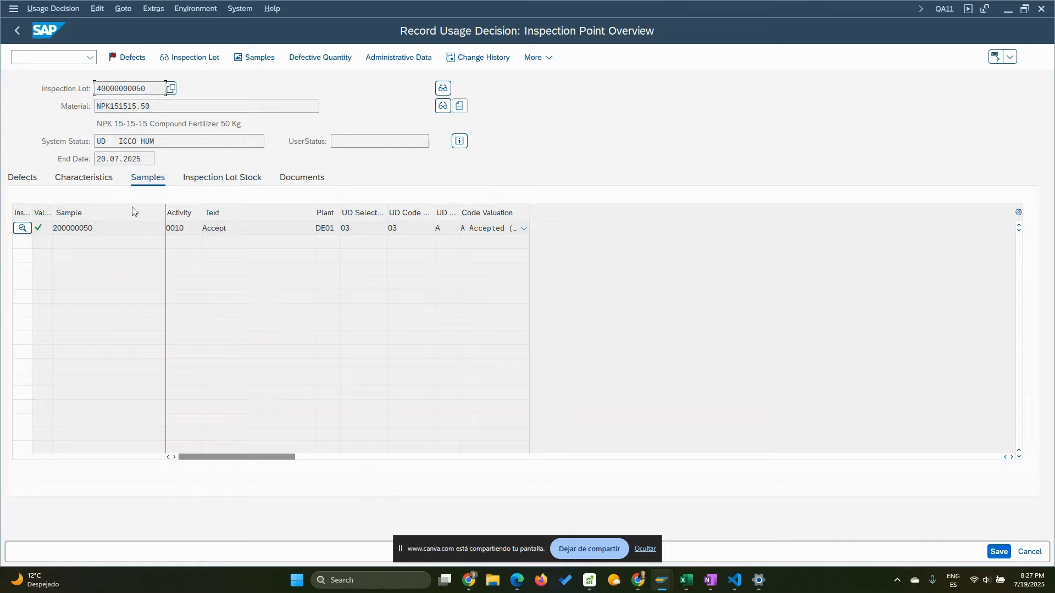
{"action": "left_click", "coordinate": [212, 179]}
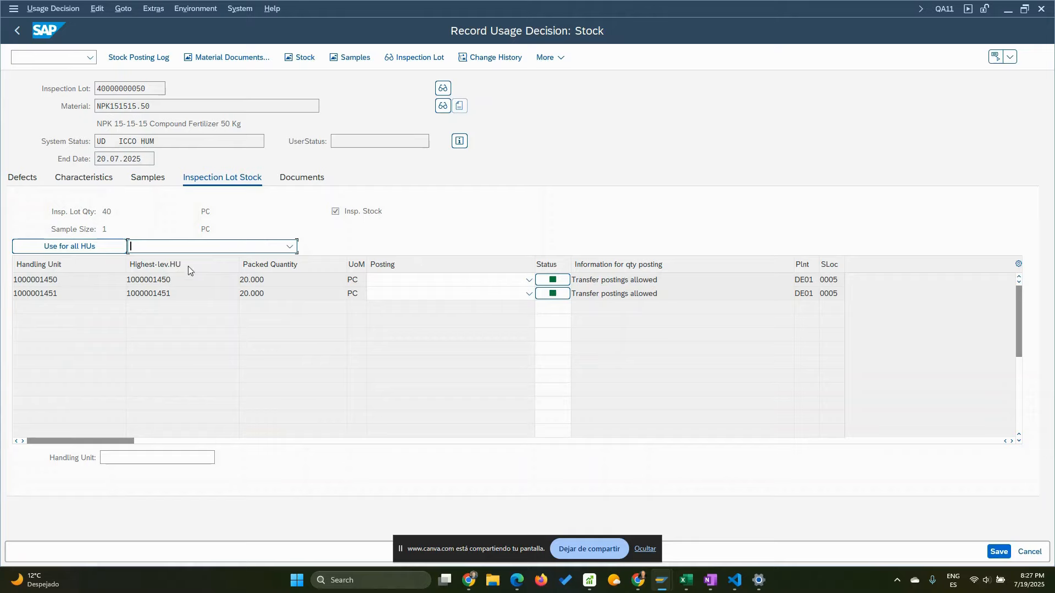
{"action": "left_click", "coordinate": [528, 282]}
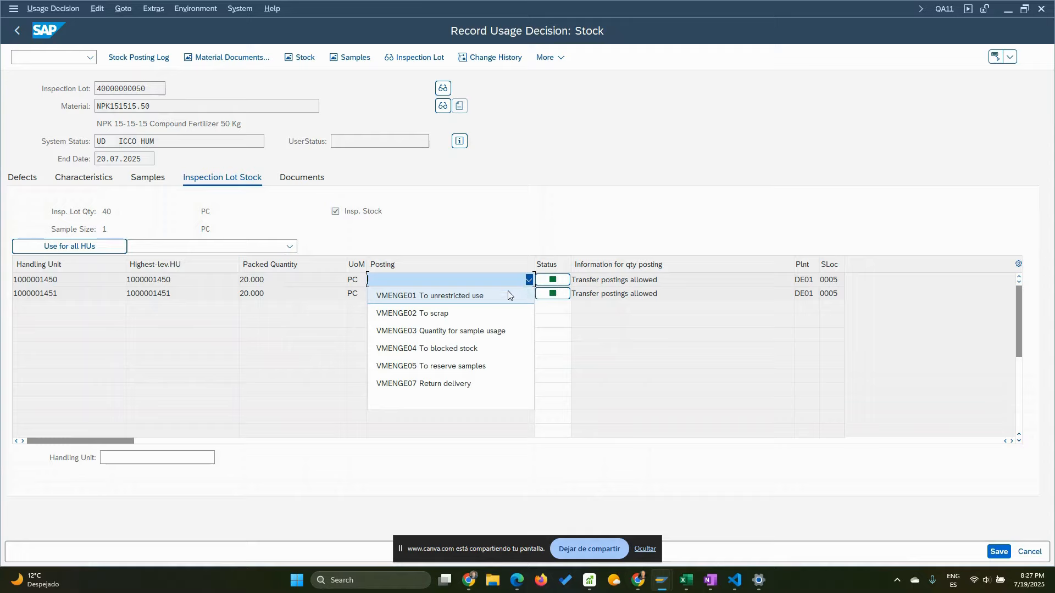
{"action": "left_click", "coordinate": [455, 299]}
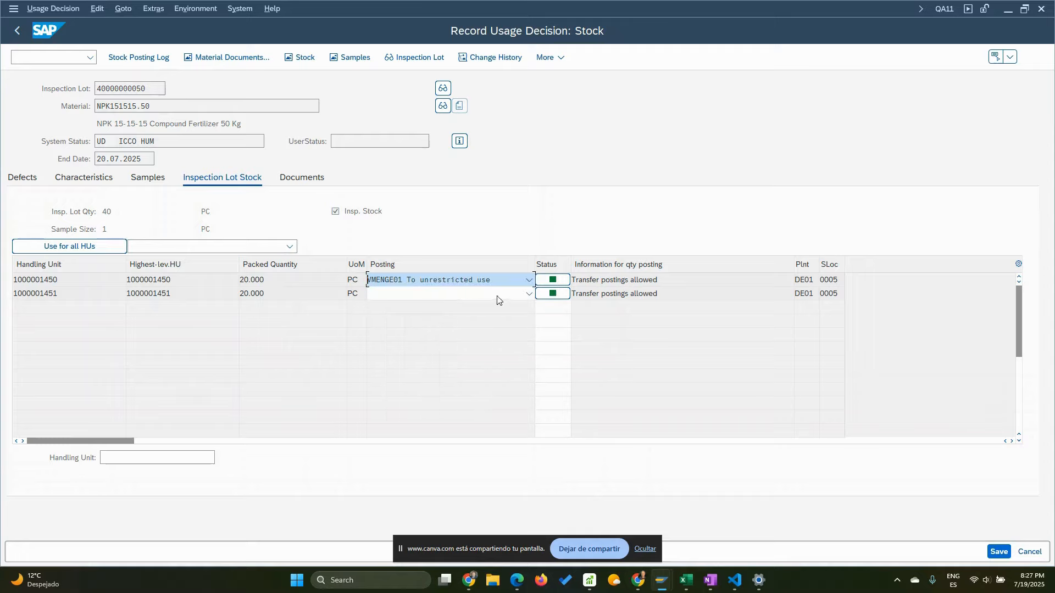
{"action": "left_click", "coordinate": [529, 294]}
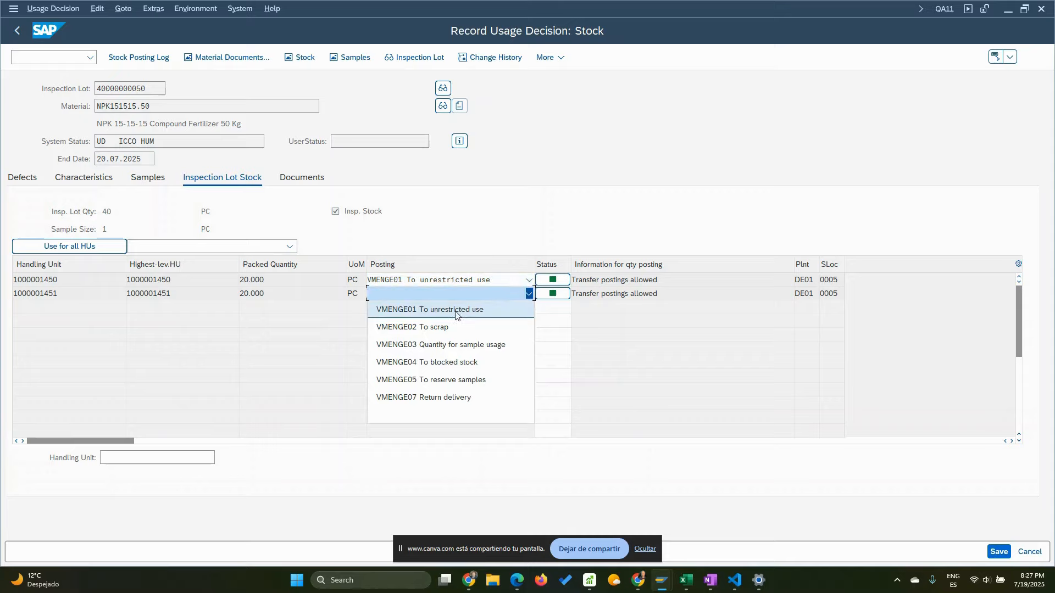
{"action": "left_click", "coordinate": [477, 238]}
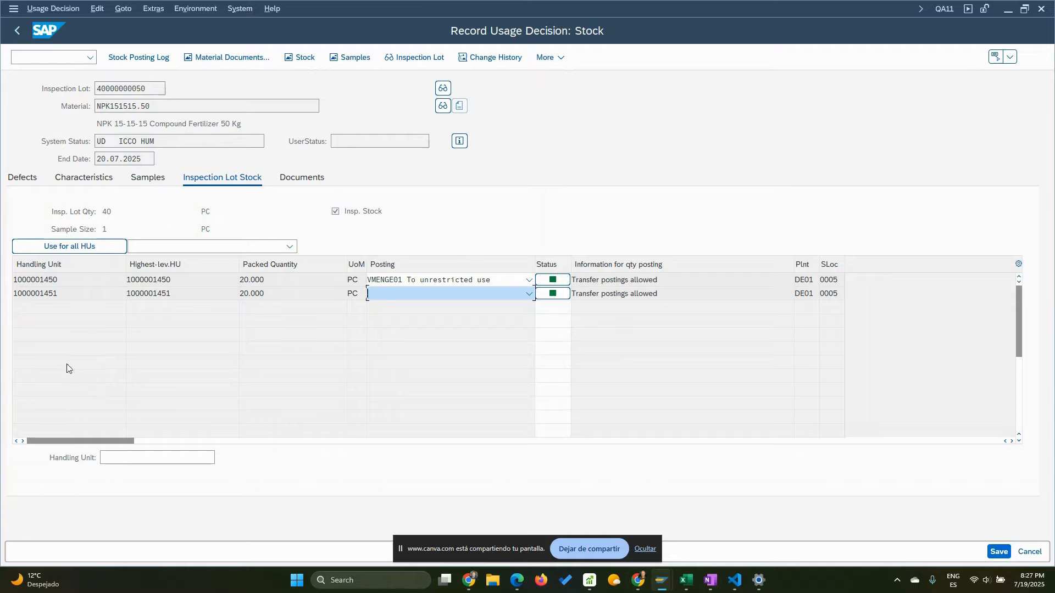
{"action": "left_click", "coordinate": [288, 247]}
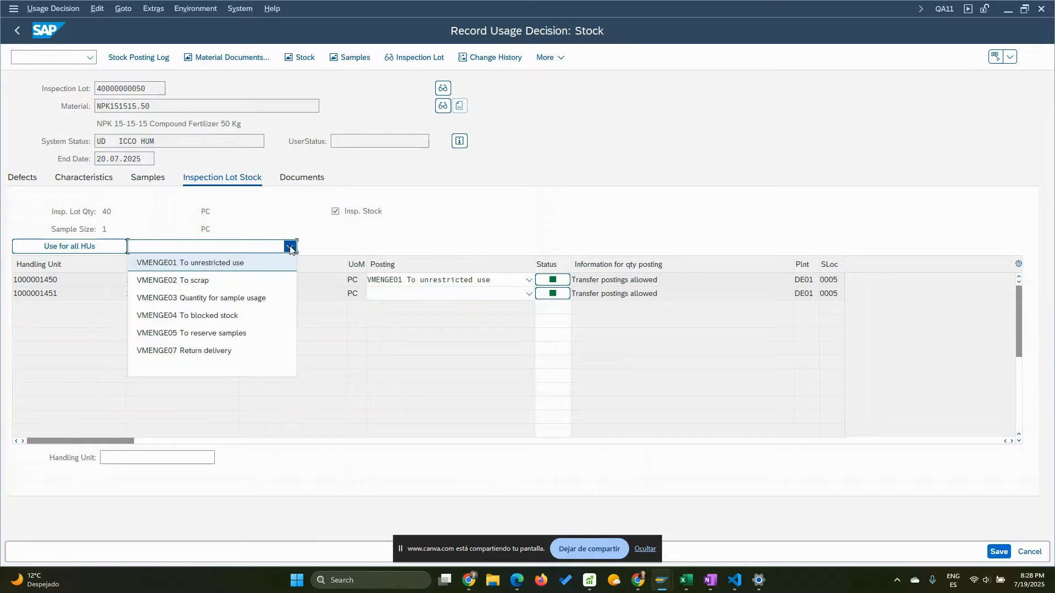
{"action": "left_click", "coordinate": [212, 264]}
{"action": "left_click", "coordinate": [82, 248]}
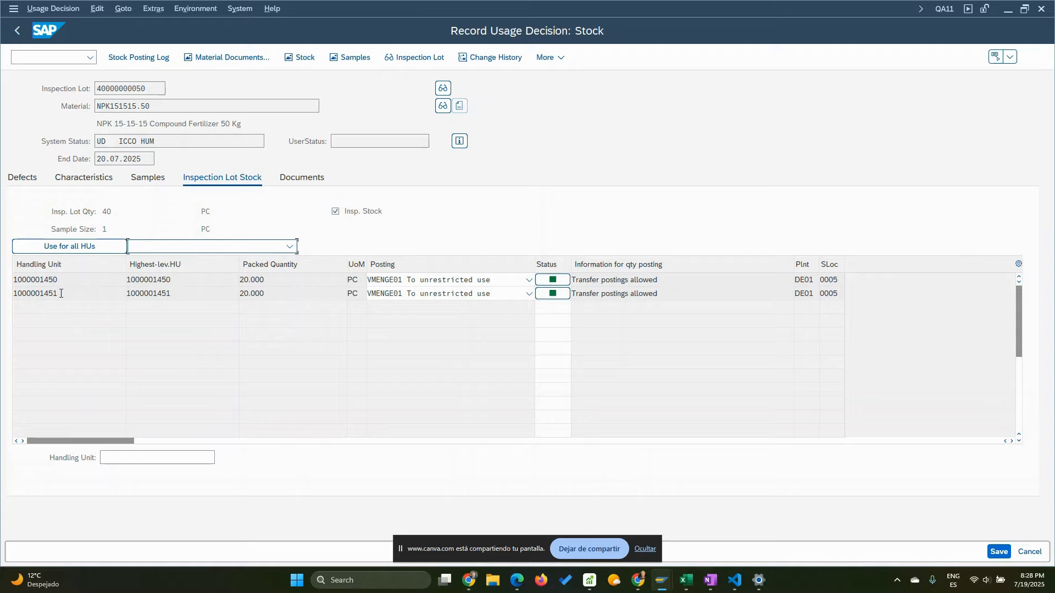
- Review the alternative stock postings available for the second handling unit, keeping the unrestricted-use posting
{"action": "left_click", "coordinate": [409, 298]}
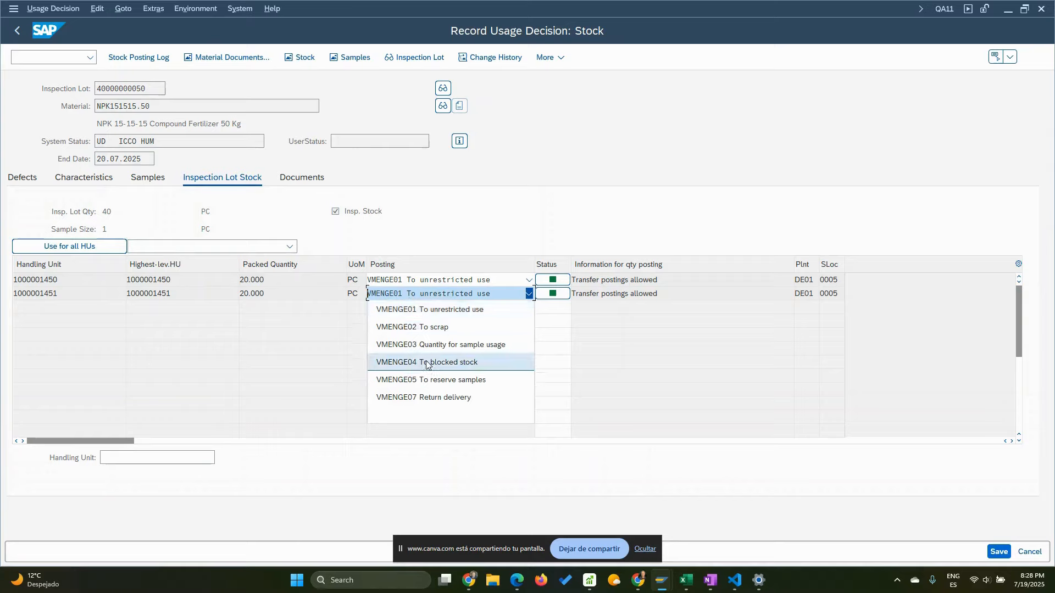
{"action": "left_click", "coordinate": [1, 293]}
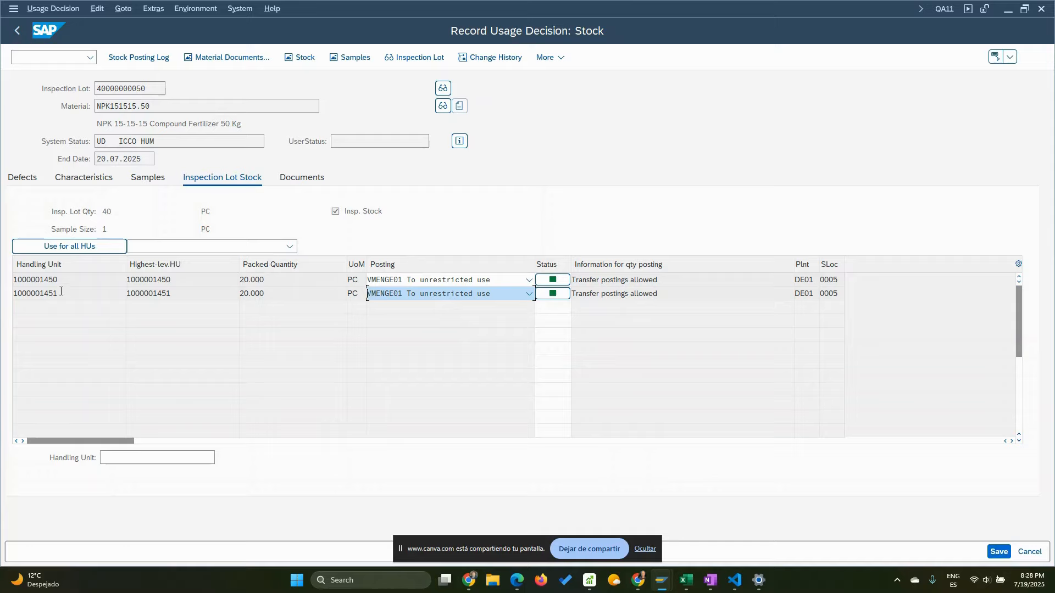
{"action": "left_click_drag", "start_coordinate": [60, 281], "coordinate": [13, 280]}
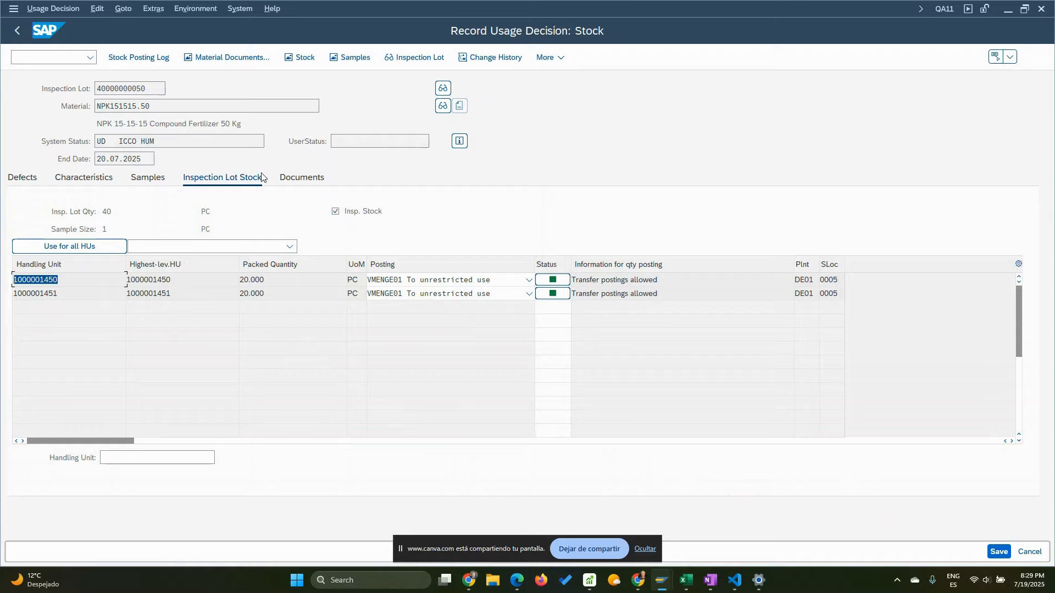
- Open the MMBE stock overview selection in a new GUI window
{"action": "left_click", "coordinate": [14, 8]}
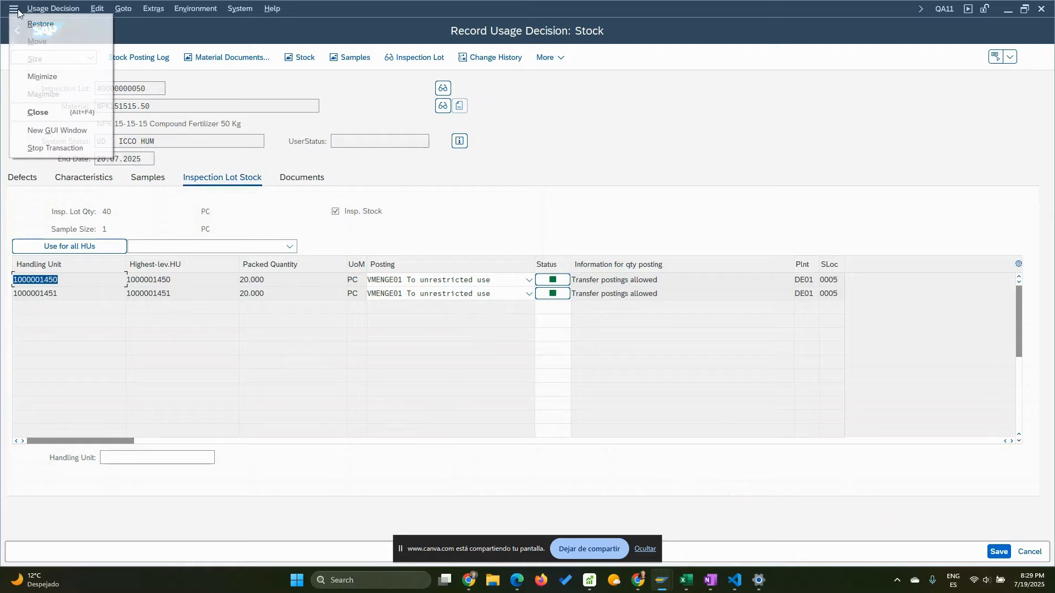
{"action": "left_click", "coordinate": [47, 130]}
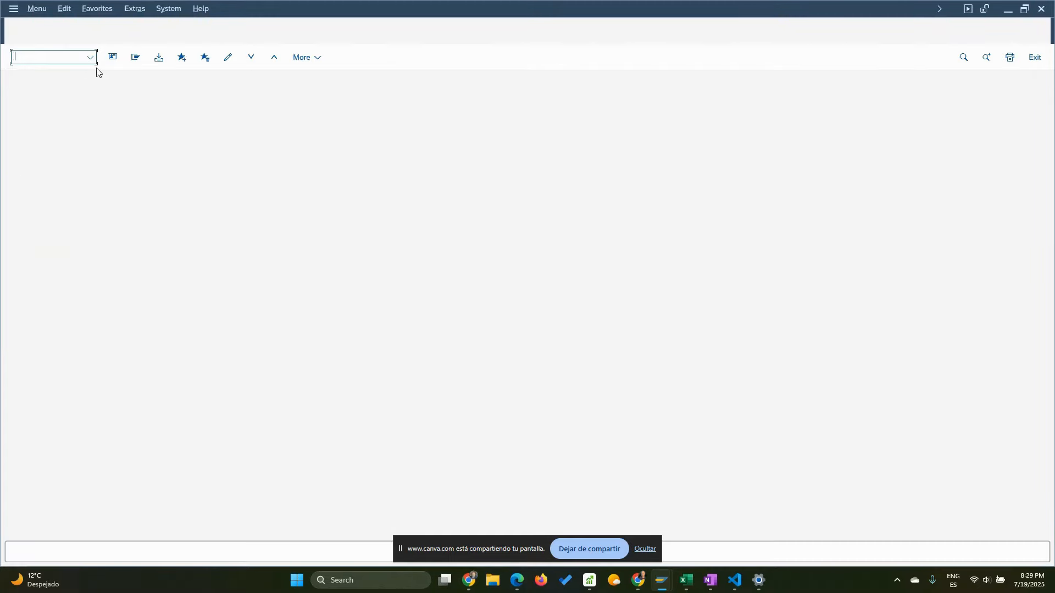
{"action": "type", "text": "mmbe"}
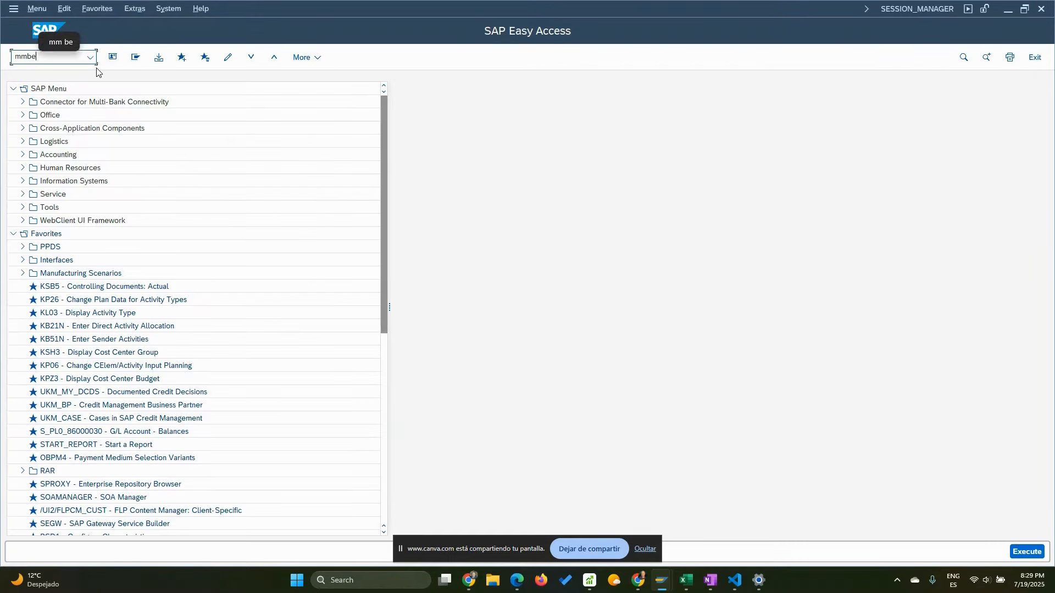
{"action": "key", "text": "Return"}
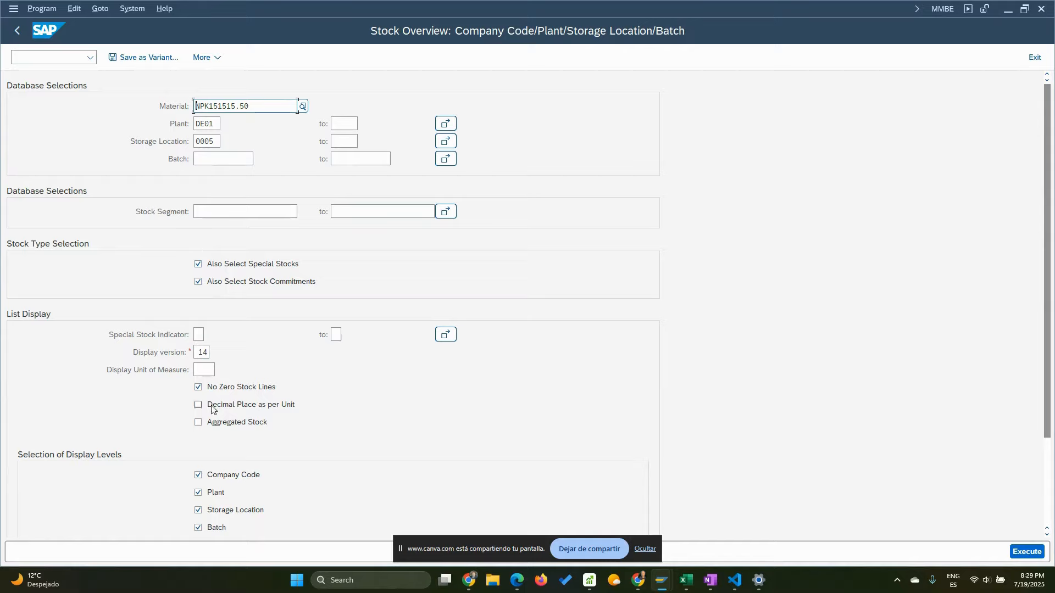
- Choose display version 14, Batches with status, and display NPK151515.50 stock for plant DE01, storage location 0005, examining its quality inspection quantity
{"action": "left_click_drag", "start_coordinate": [197, 354], "coordinate": [209, 350]}
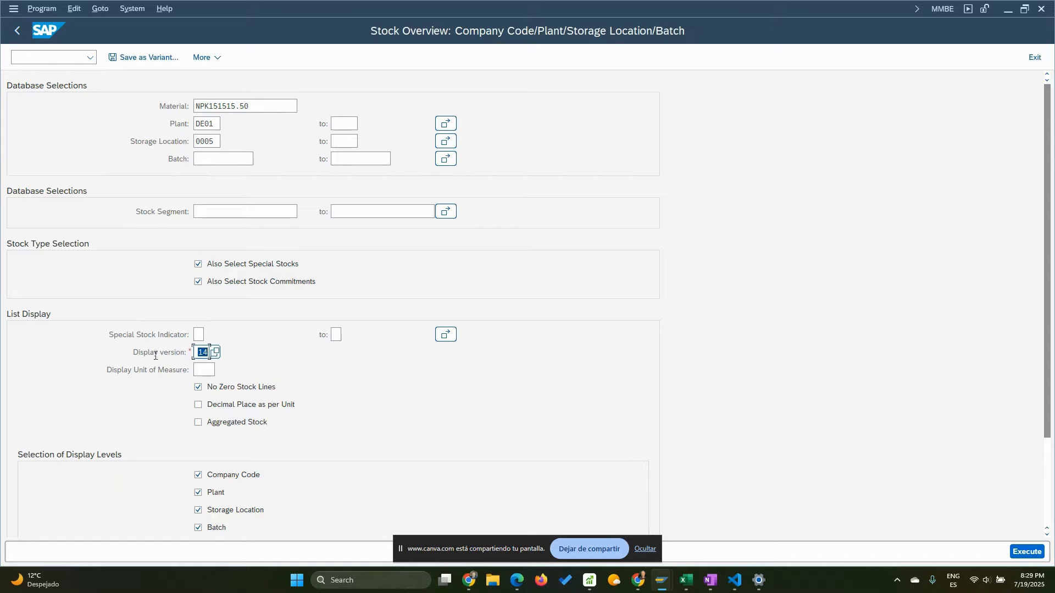
{"action": "left_click", "coordinate": [215, 353]}
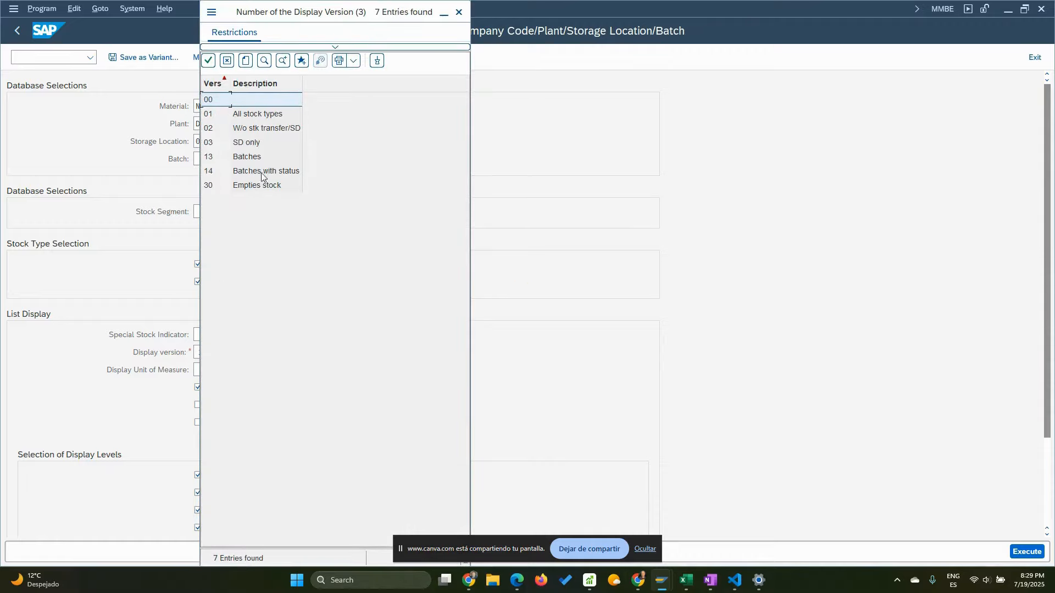
{"action": "left_click", "coordinate": [256, 175]}
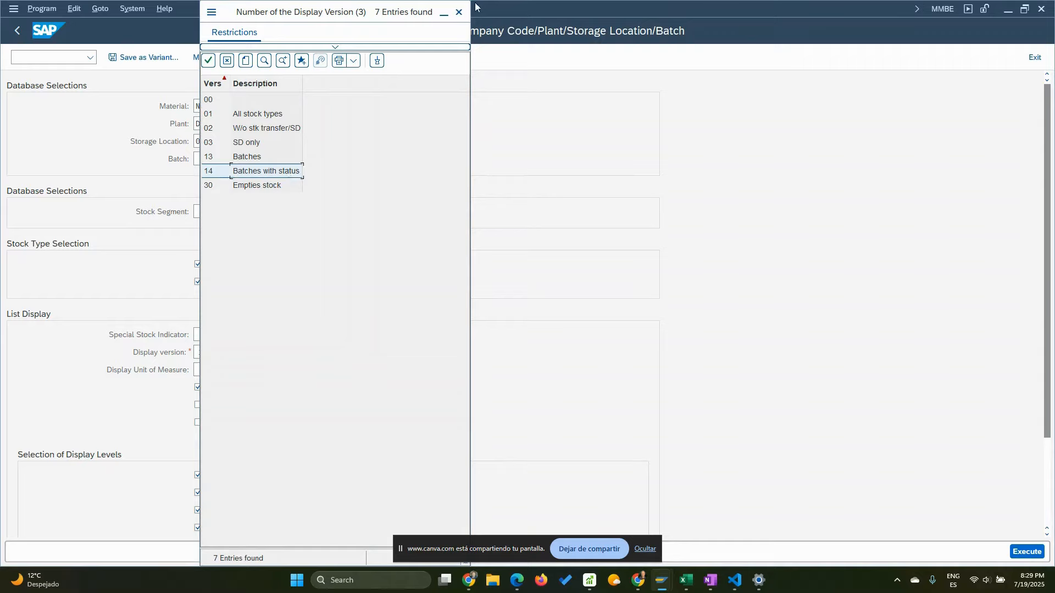
{"action": "key", "text": "Return"}
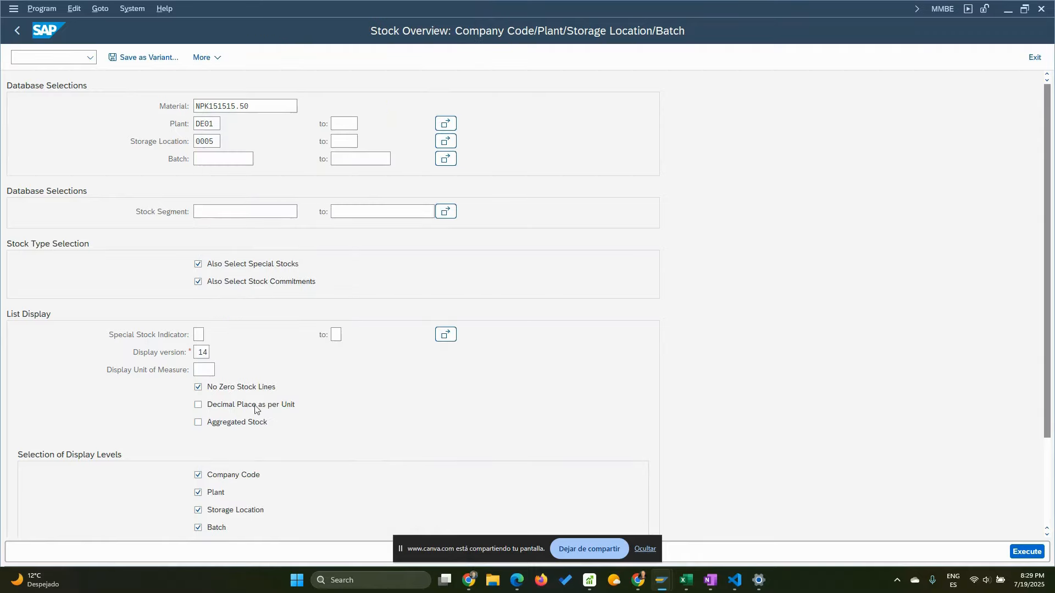
{"action": "left_click", "coordinate": [1026, 551]}
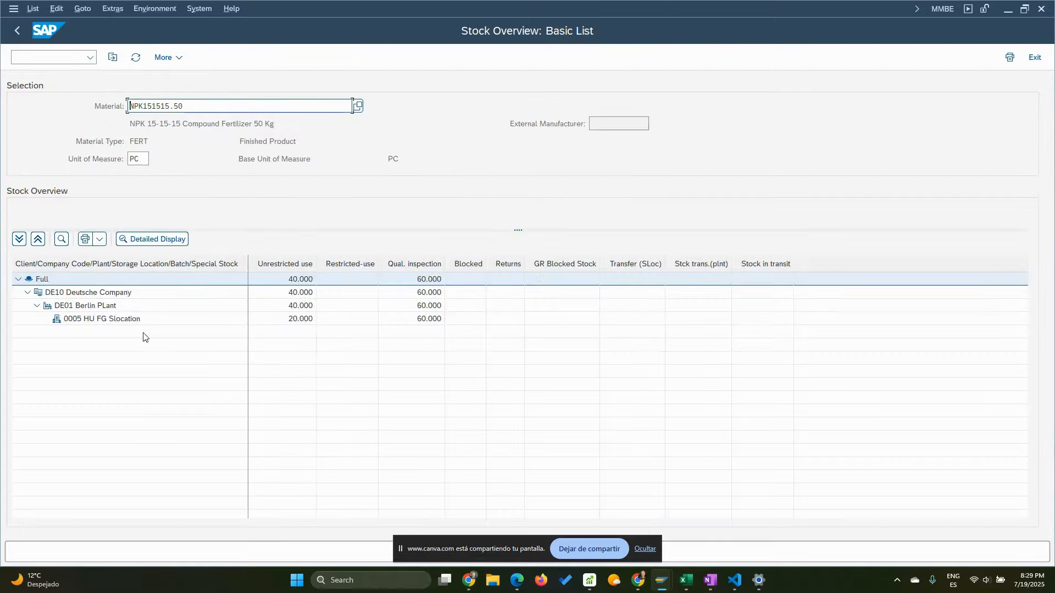
{"action": "left_click", "coordinate": [418, 321]}
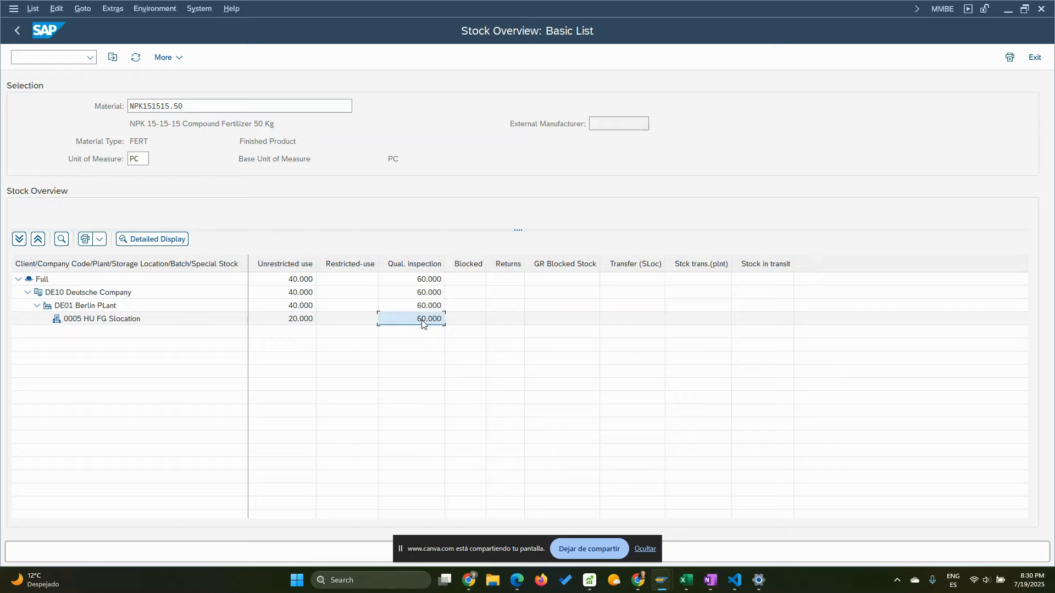
- Save the usage decision with its stock postings and refresh the results recording worklist
{"action": "left_click", "coordinate": [17, 33]}
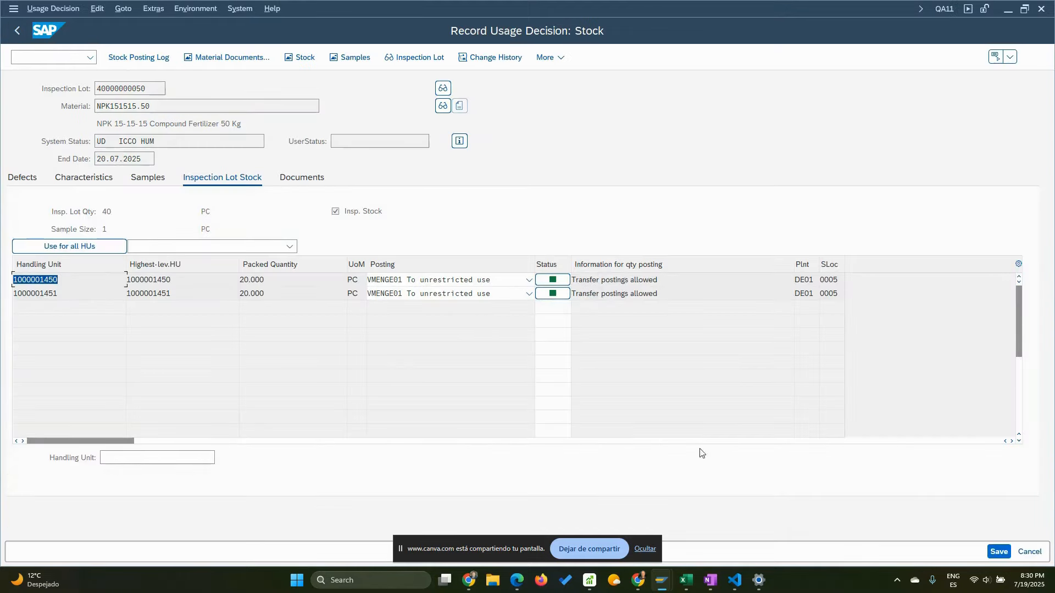
{"action": "left_click", "coordinate": [998, 552]}
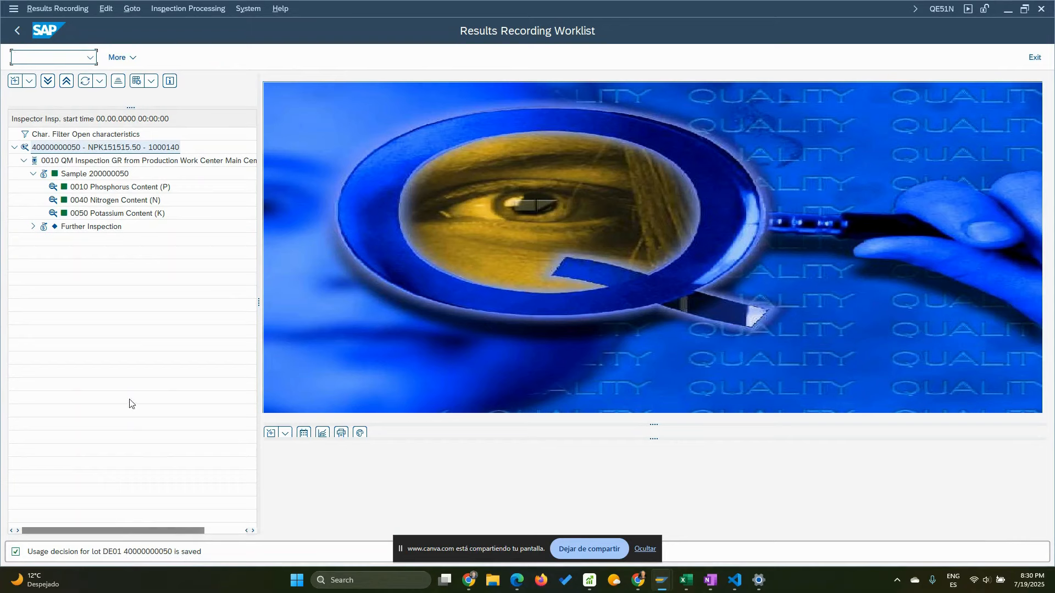
{"action": "left_click", "coordinate": [85, 81]}
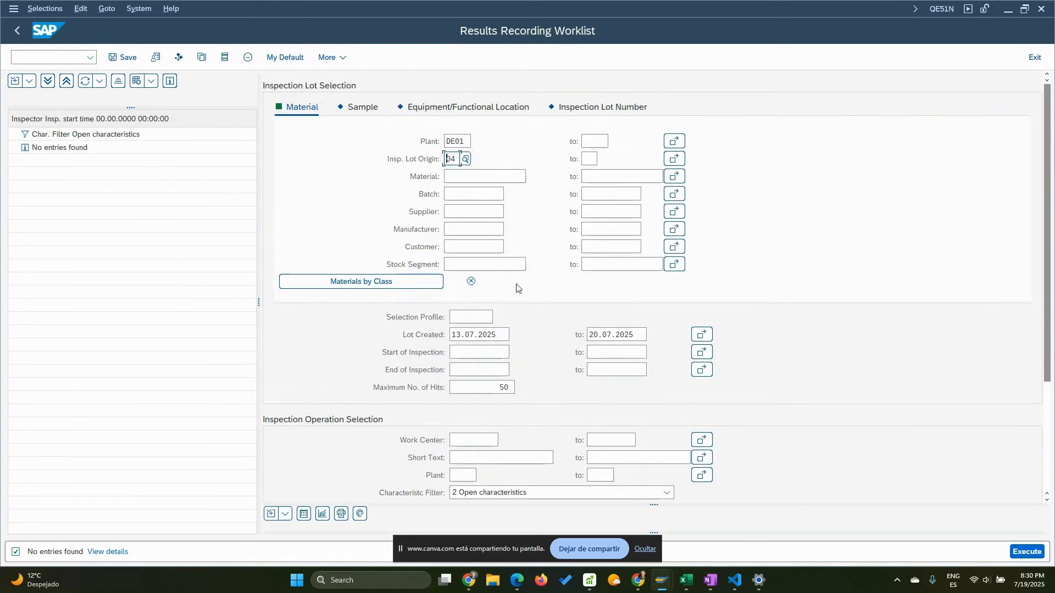
{"action": "scroll", "coordinate": [471, 245], "scroll_direction": "down", "scroll_amount": 2}
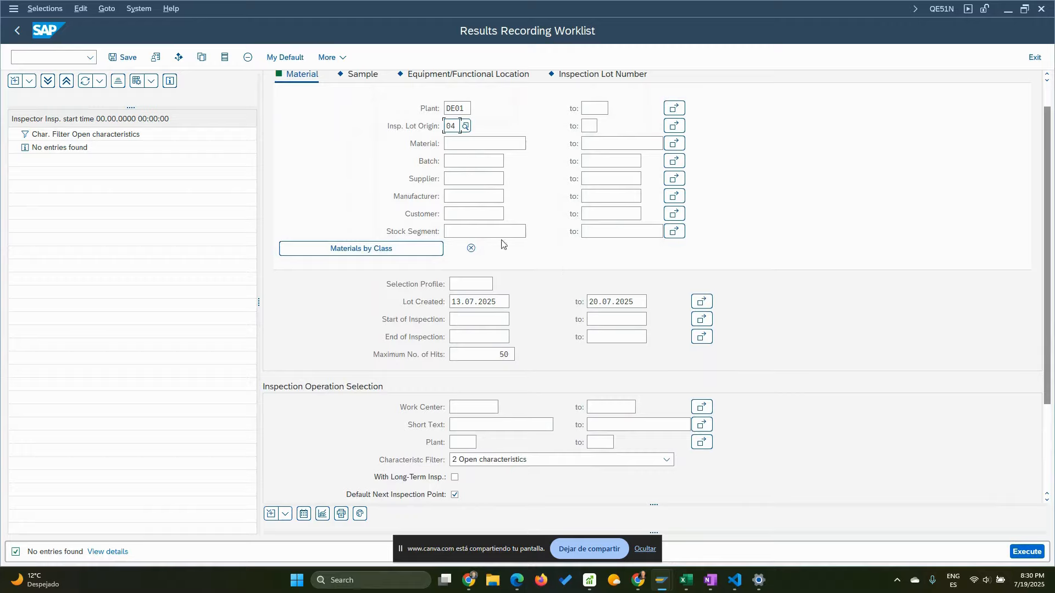
{"action": "scroll", "coordinate": [500, 231], "scroll_direction": "up", "scroll_amount": 2}
- Refresh the NPK151515.50 stock overview and check the unrestricted-use stock in storage location 0005
{"action": "key", "text": "alt+Tab"}
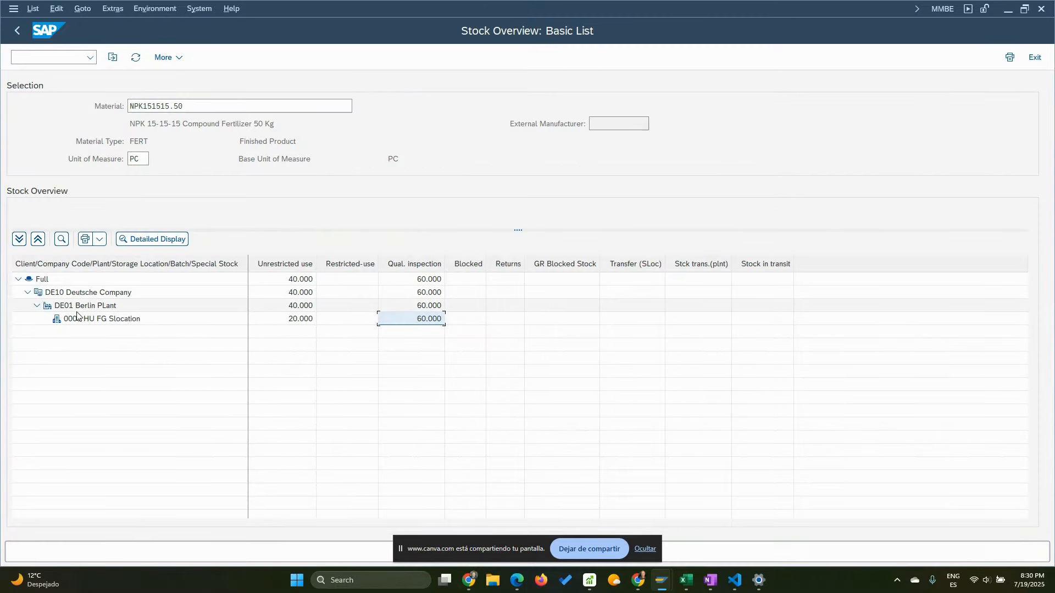
{"action": "left_click", "coordinate": [135, 58]}
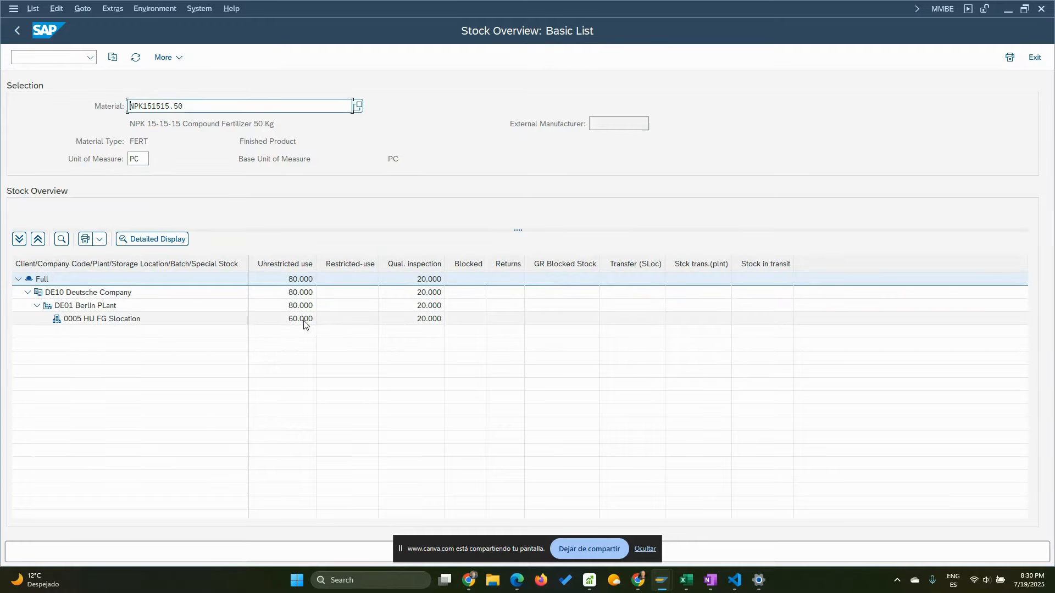
{"action": "left_click", "coordinate": [295, 320]}
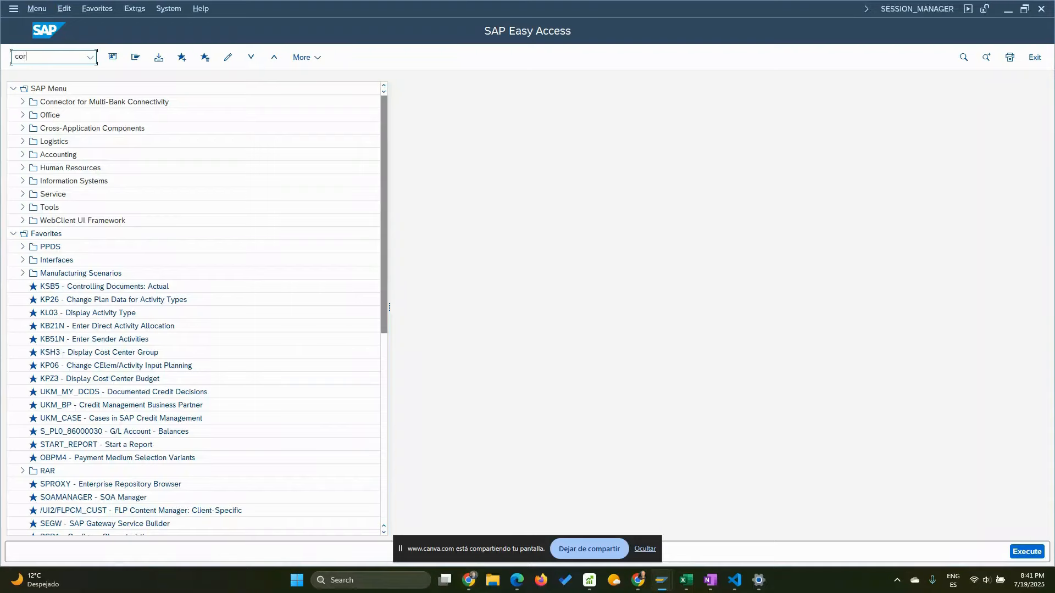
- Open the NPK151515.50 process order in COR2 and compare its total and delivered quantities
{"action": "type", "text": "2"}
{"action": "key", "text": "Return"}
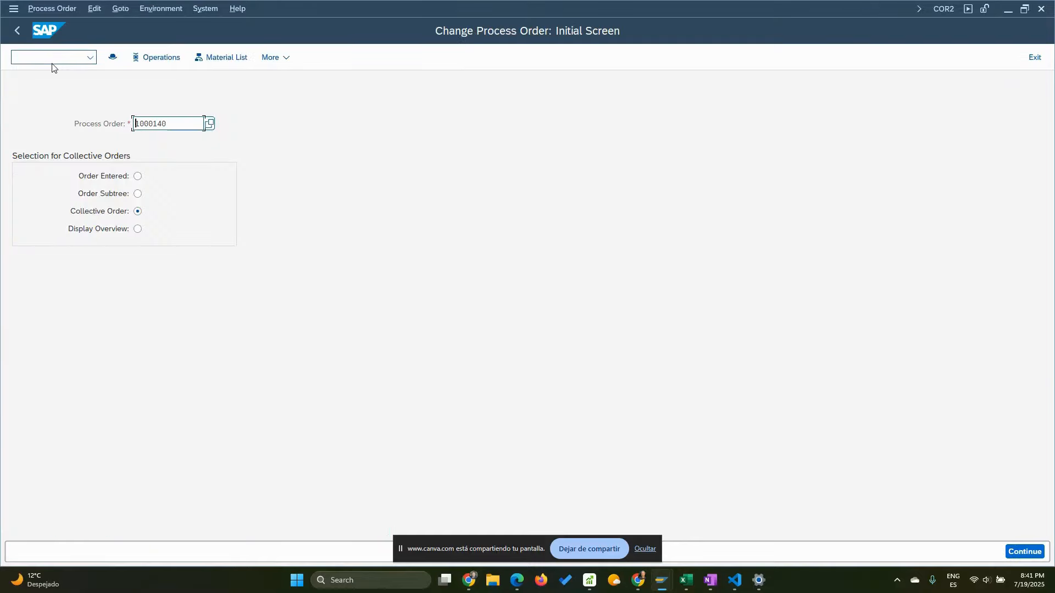
{"action": "key", "text": "Return"}
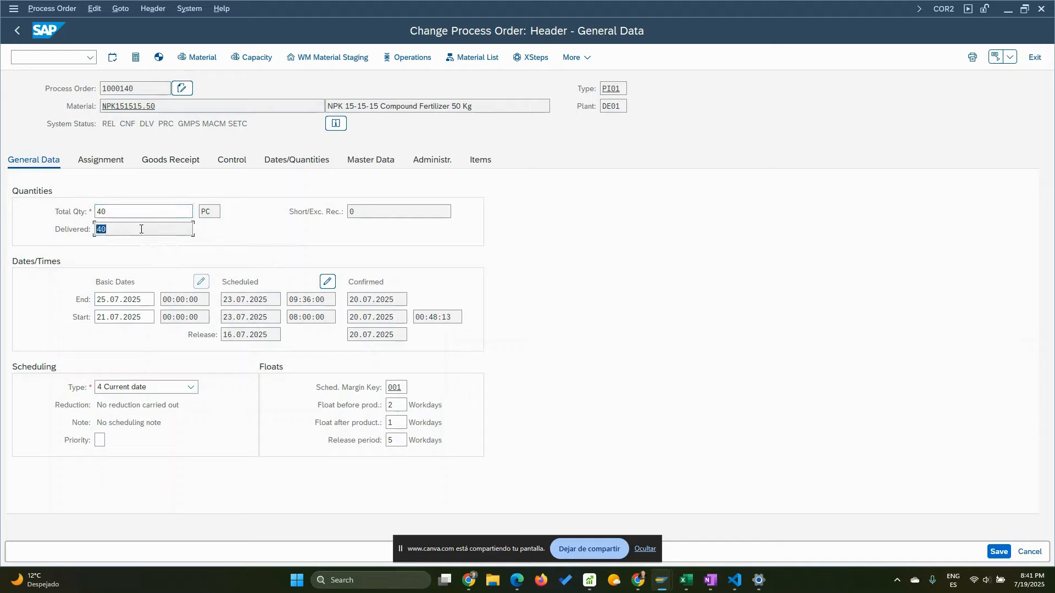
{"action": "left_click", "coordinate": [141, 229]}
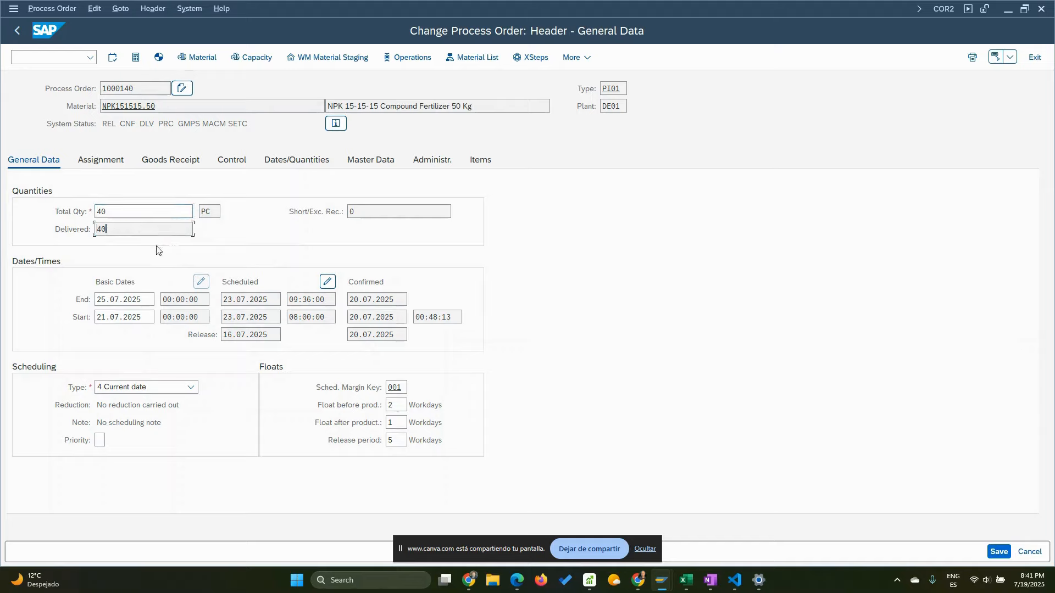
{"action": "double_click", "coordinate": [117, 216]}
{"action": "left_click_drag", "start_coordinate": [107, 230], "coordinate": [70, 209]}
- Review the process order's assignment data, and its goods receipt storage location, underdelivery tolerance and overdelivery tolerance
{"action": "left_click", "coordinate": [100, 163]}
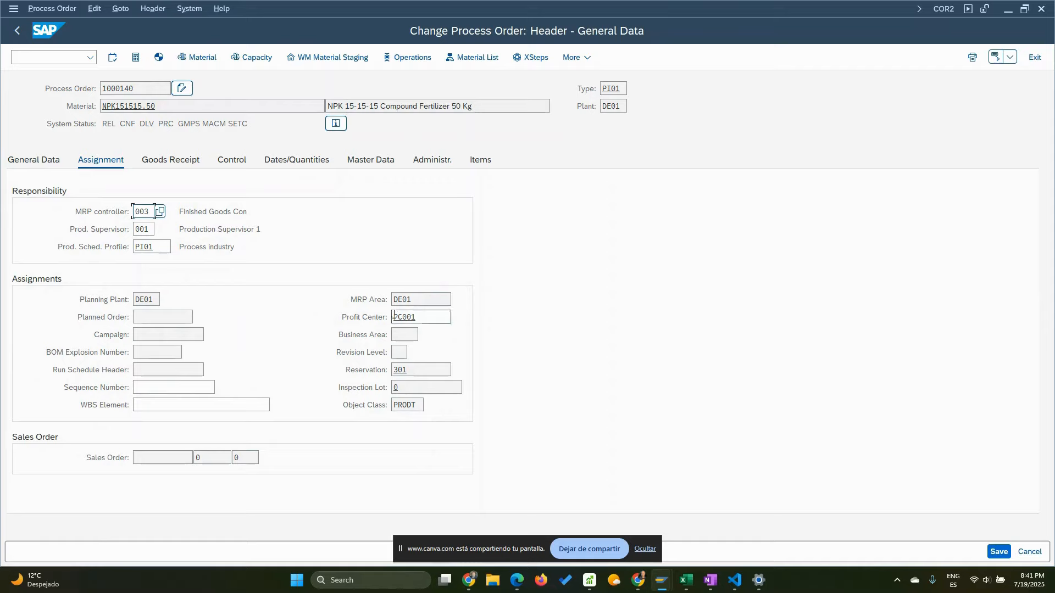
{"action": "left_click", "coordinate": [166, 168]}
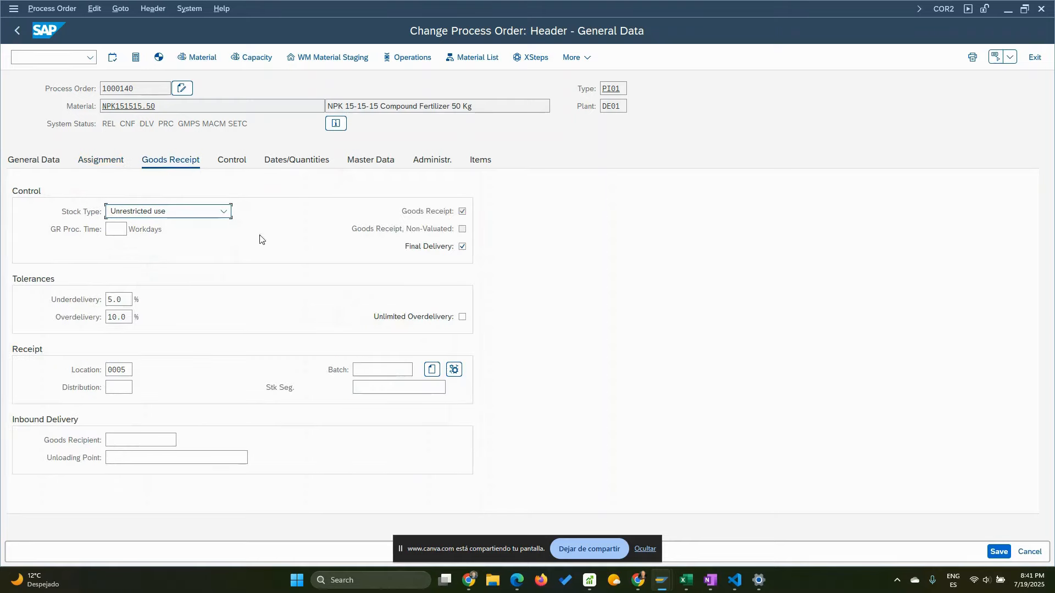
{"action": "left_click", "coordinate": [127, 369]}
{"action": "left_click_drag", "start_coordinate": [124, 297], "coordinate": [88, 313]}
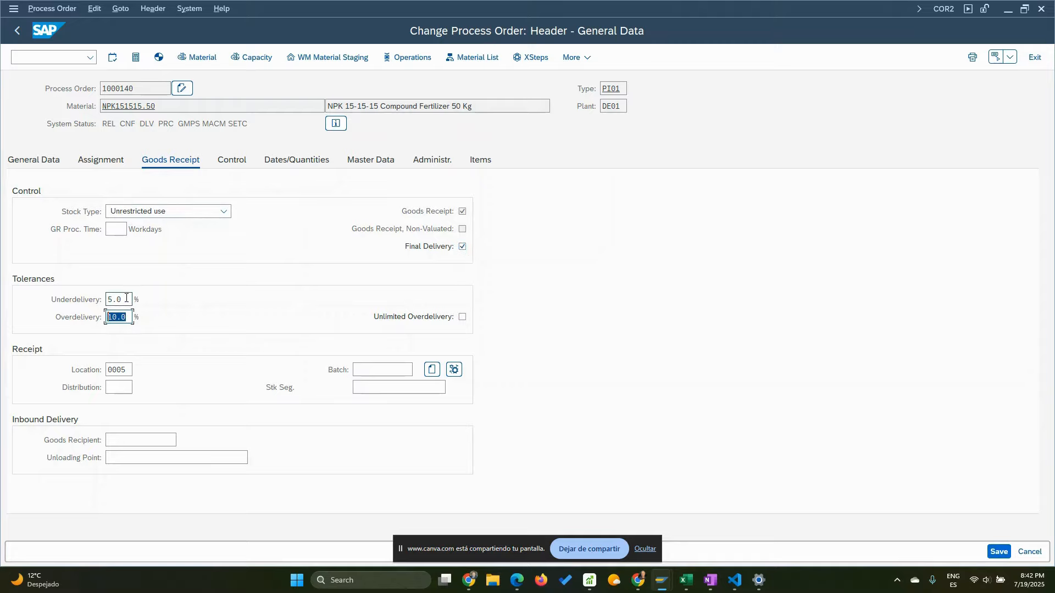
{"action": "left_click_drag", "start_coordinate": [126, 300], "coordinate": [74, 302]}
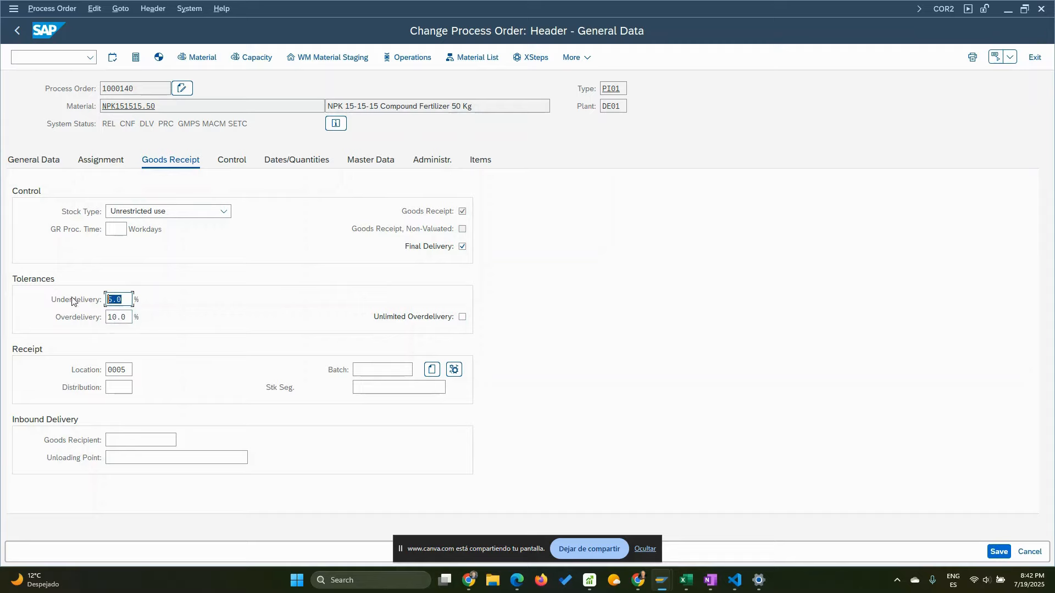
- Check the process order's delivered quantity in its general data and the stock type in its goods receipt data
{"action": "left_click", "coordinate": [49, 164]}
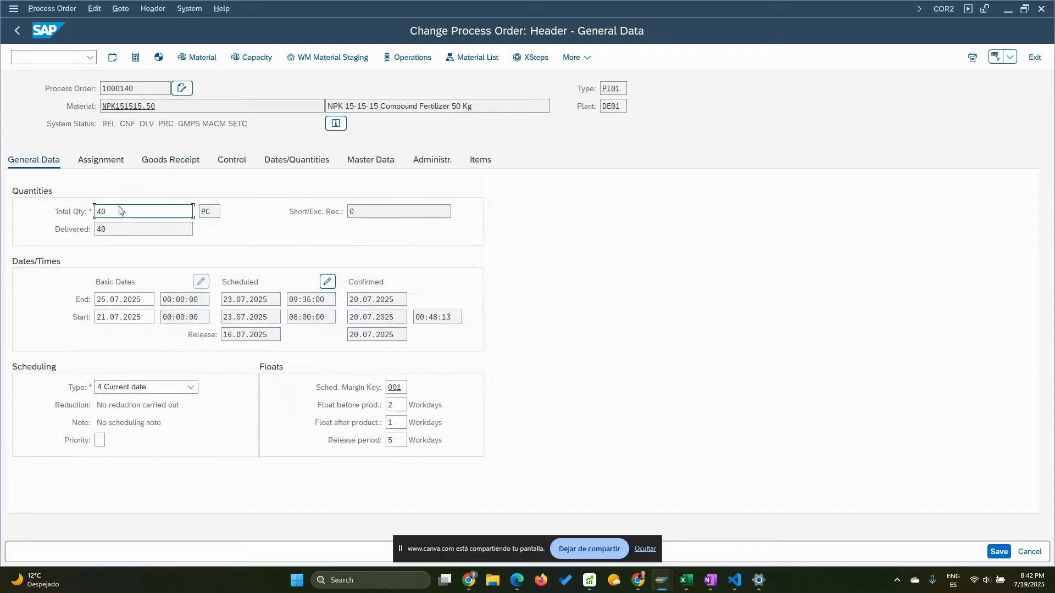
{"action": "left_click_drag", "start_coordinate": [117, 230], "coordinate": [60, 227]}
{"action": "left_click", "coordinate": [174, 165]}
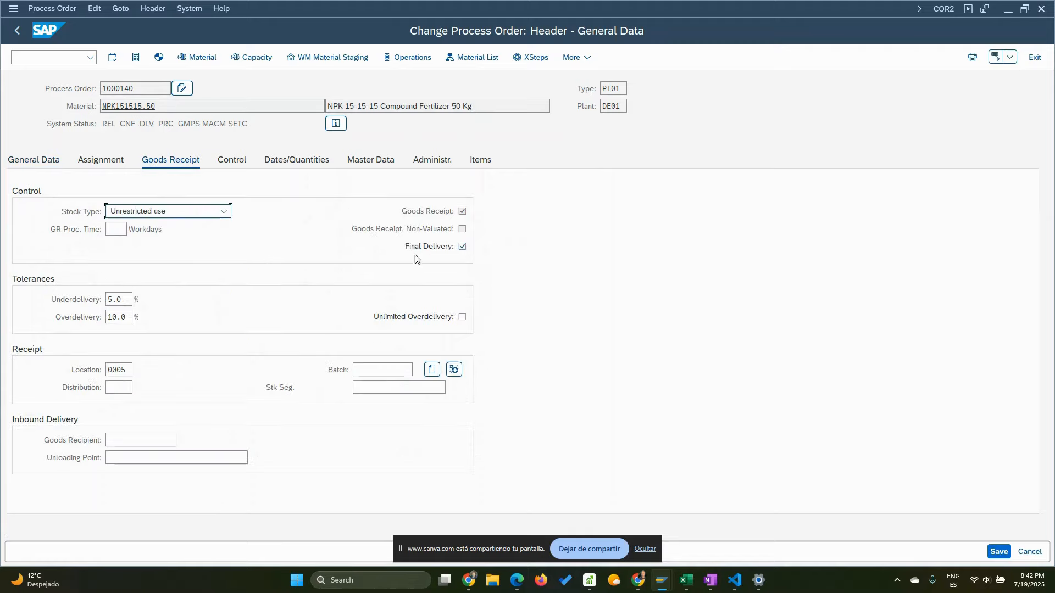
{"action": "left_click", "coordinate": [217, 210]}
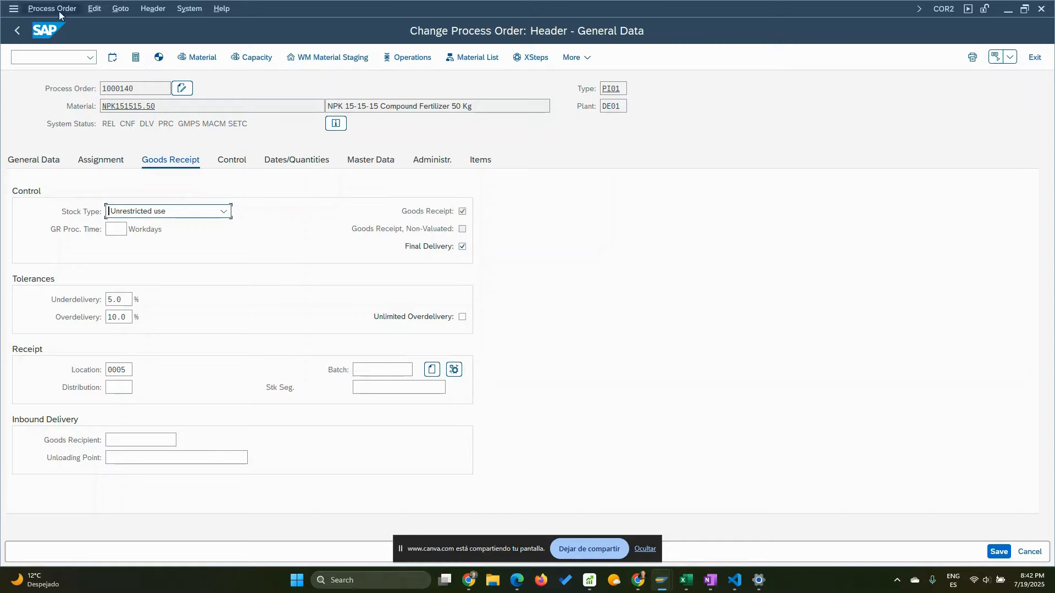
- Open the order's documented goods movements and review the movement types and amounts for NPK151515, PACK-BAG, PACK-LBL and NPK151515.50
{"action": "left_click", "coordinate": [121, 10]}
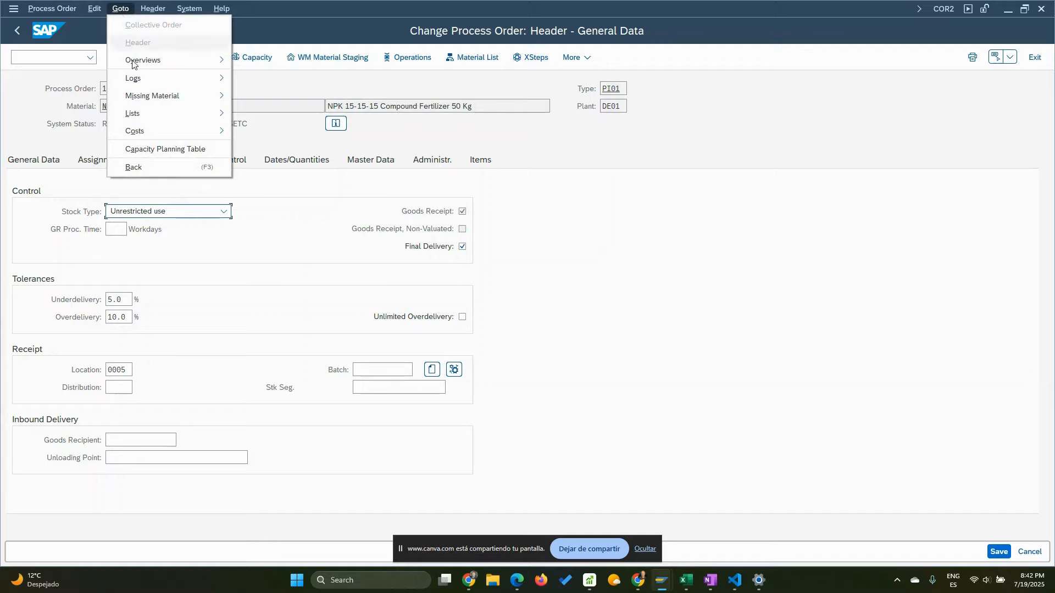
{"action": "left_click", "coordinate": [155, 136]}
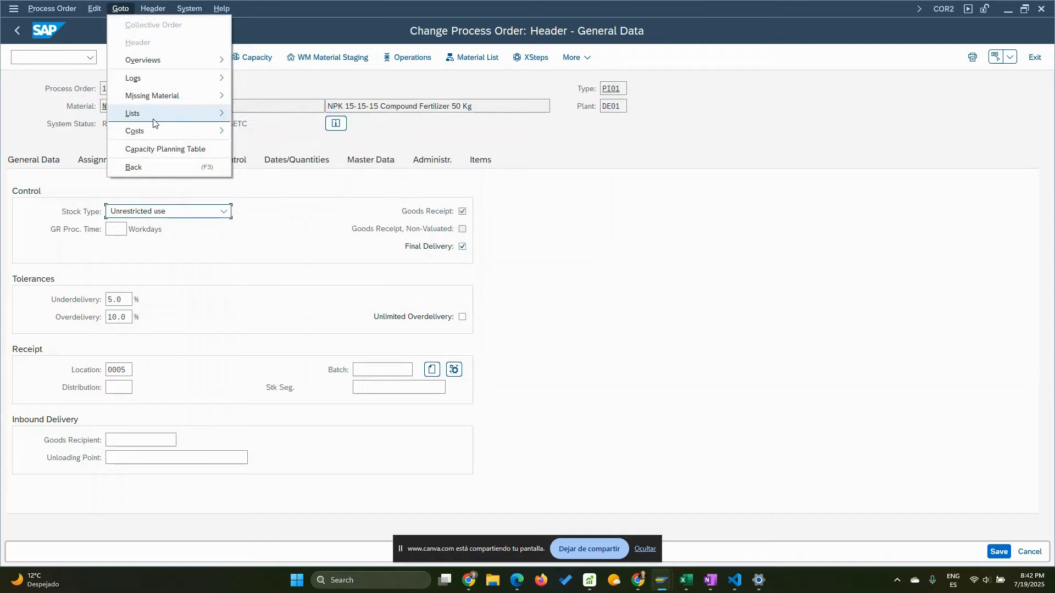
{"action": "mouse_move", "coordinate": [155, 118]}
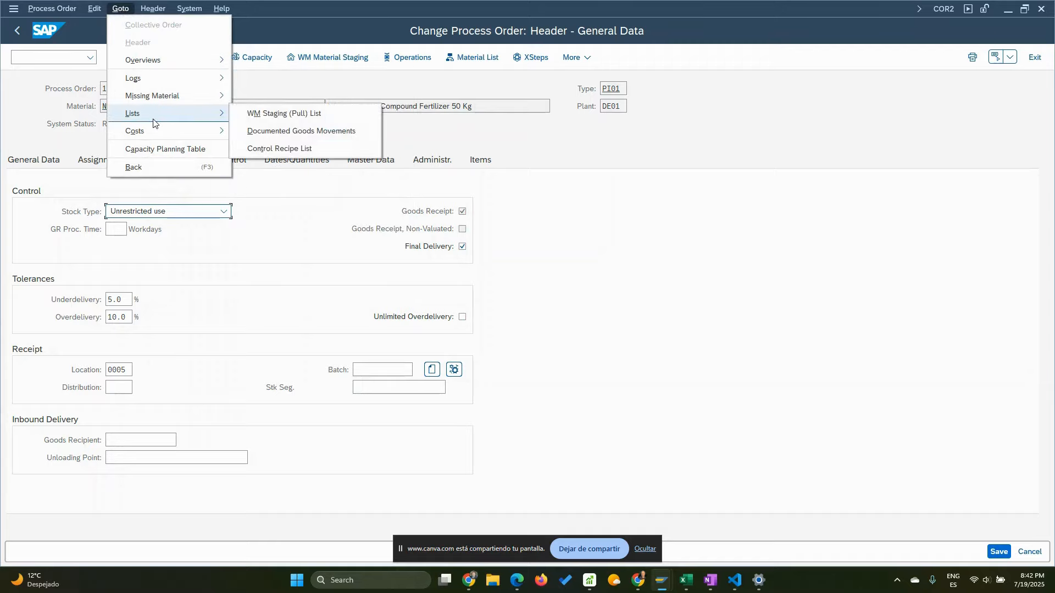
{"action": "left_click", "coordinate": [289, 133]}
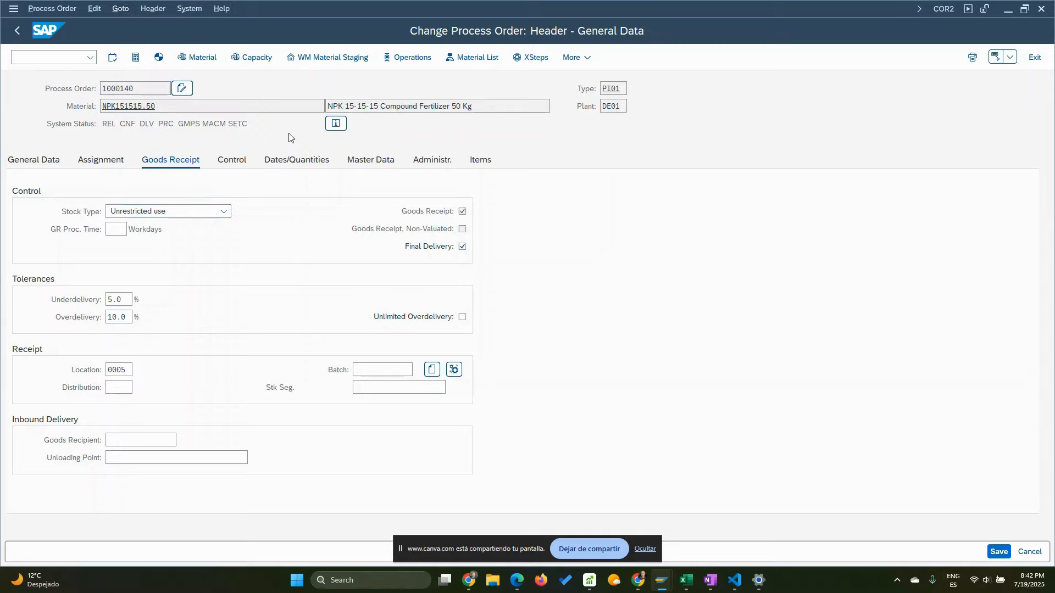
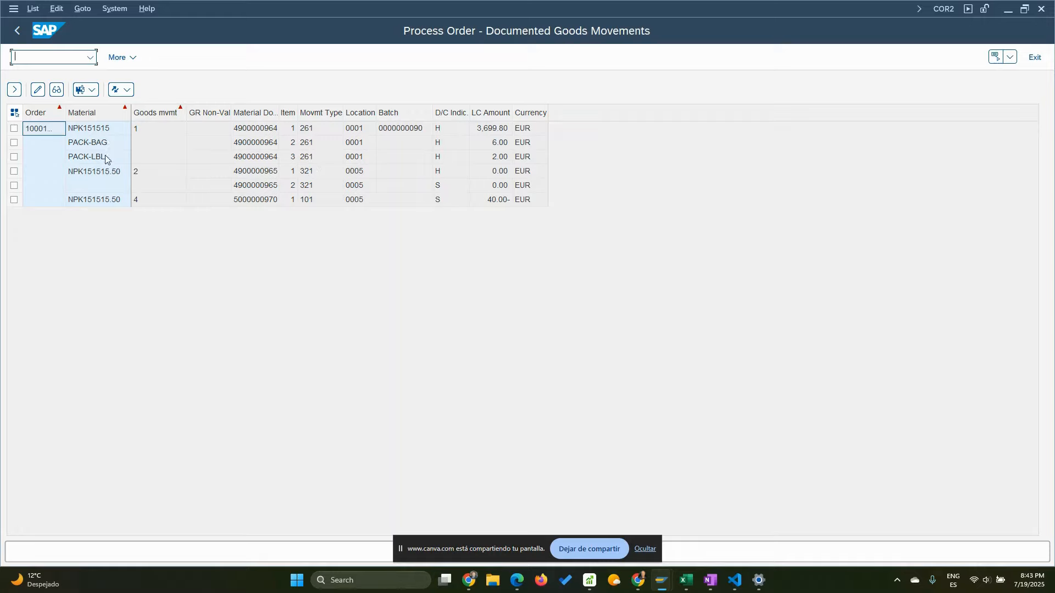
{"action": "left_click", "coordinate": [308, 204]}
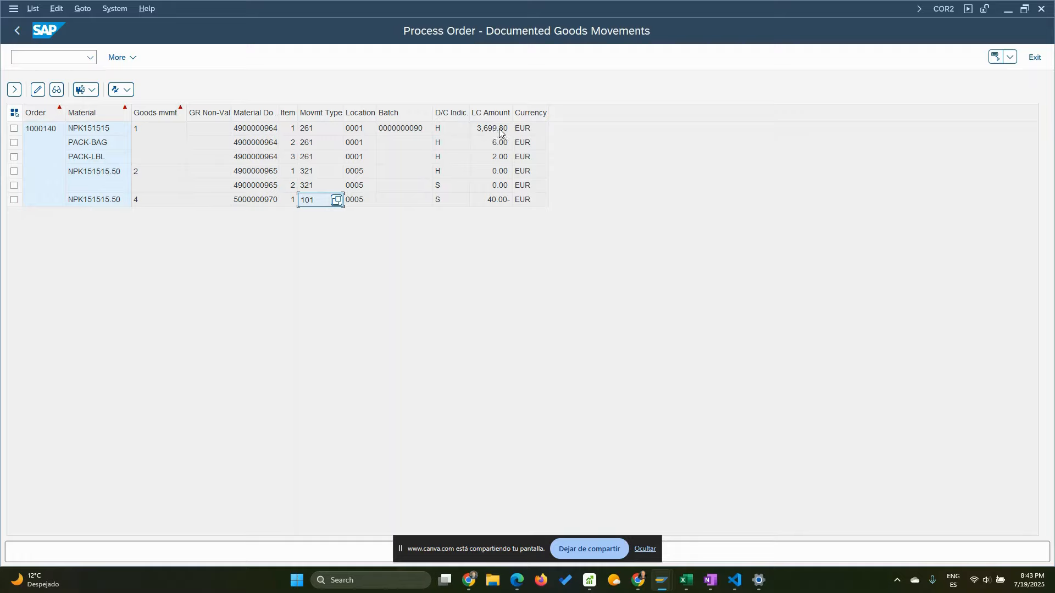
{"action": "left_click", "coordinate": [106, 133]}
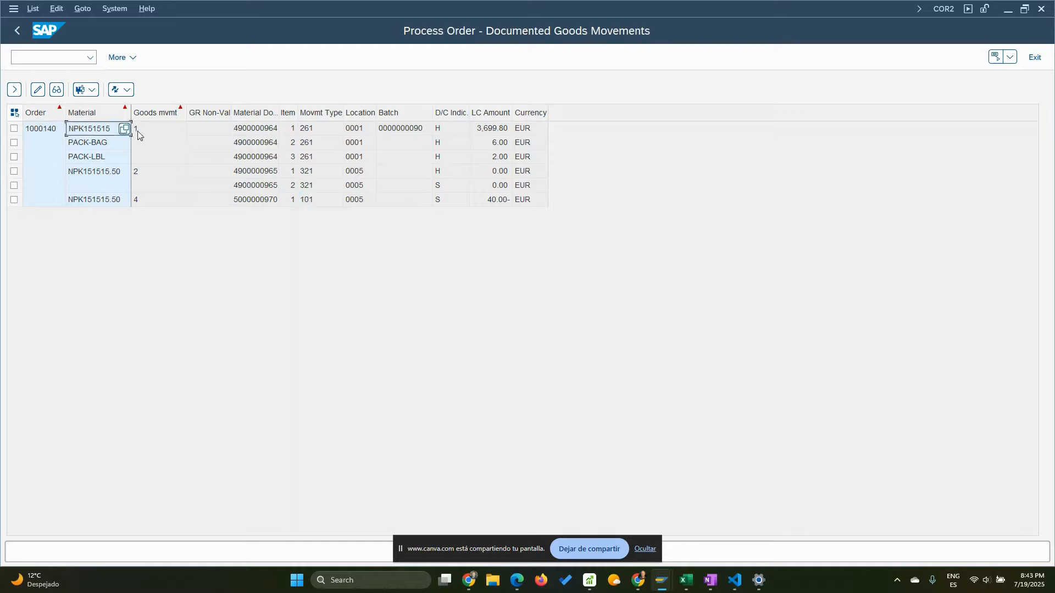
{"action": "left_click", "coordinate": [485, 143]}
{"action": "left_click", "coordinate": [483, 157]}
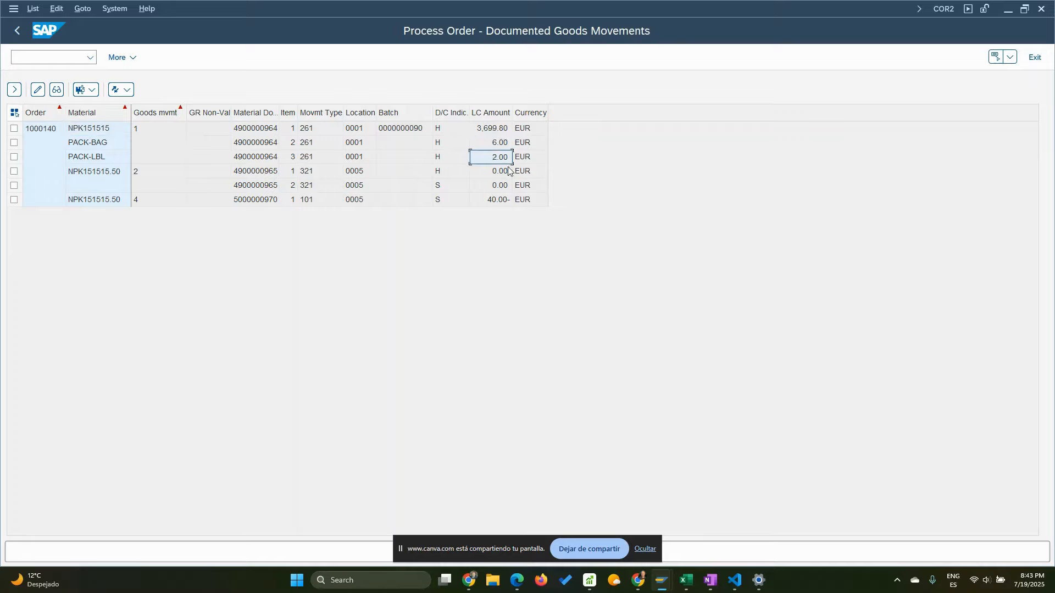
{"action": "left_click", "coordinate": [494, 201]}
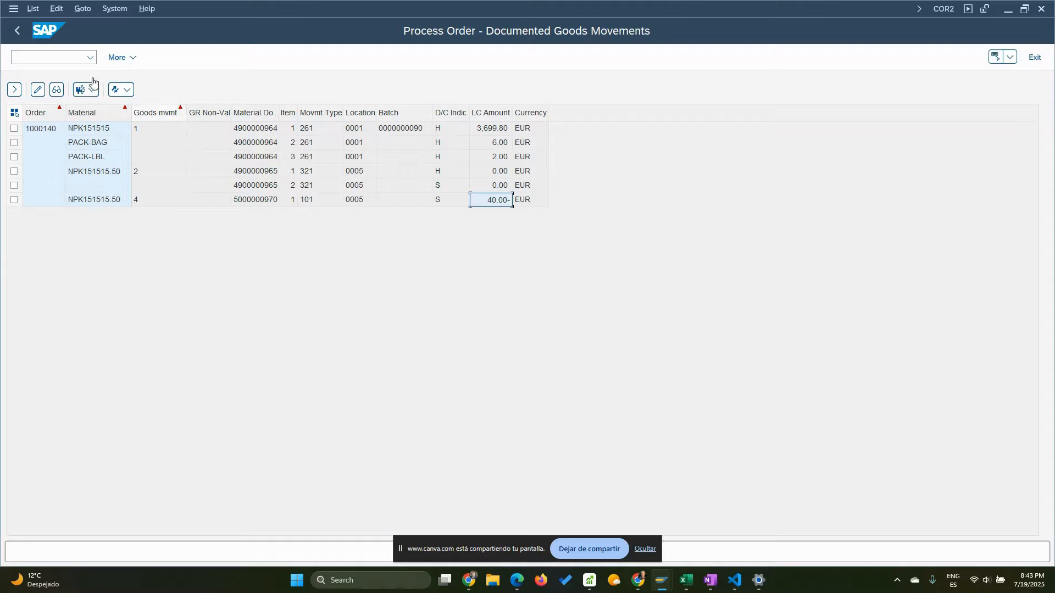
{"action": "left_click", "coordinate": [21, 32]}
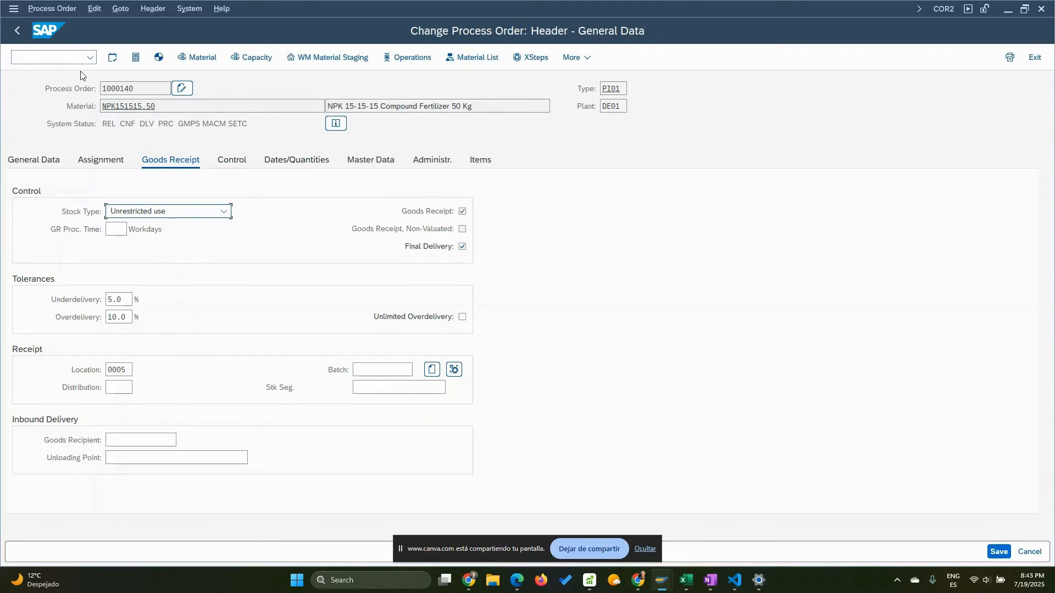
- Technically complete the NPK151515.50 process order through its restrict processing functions
{"action": "left_click", "coordinate": [69, 11]}
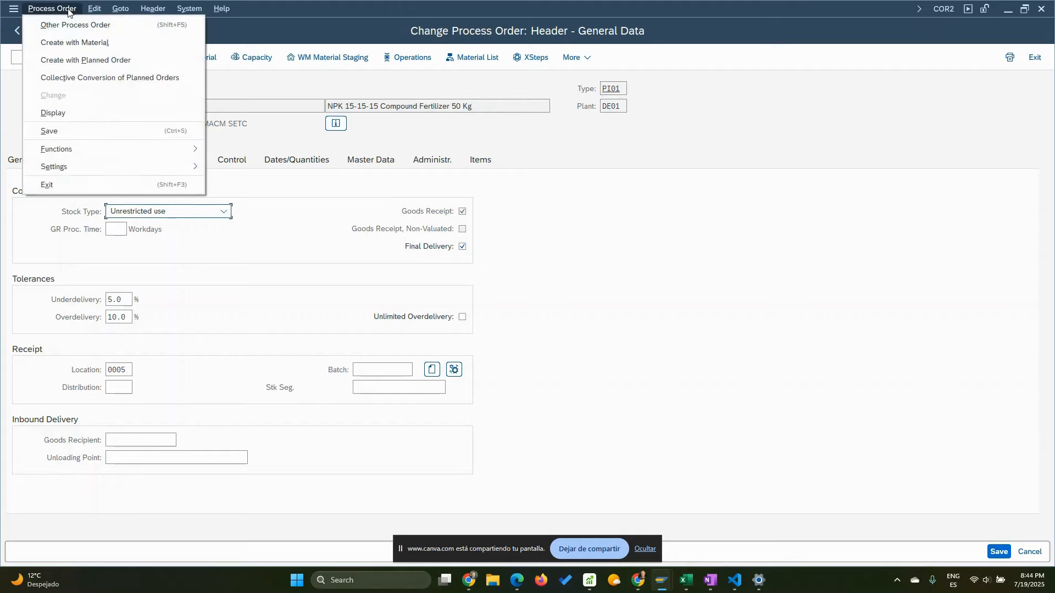
{"action": "mouse_move", "coordinate": [79, 156]}
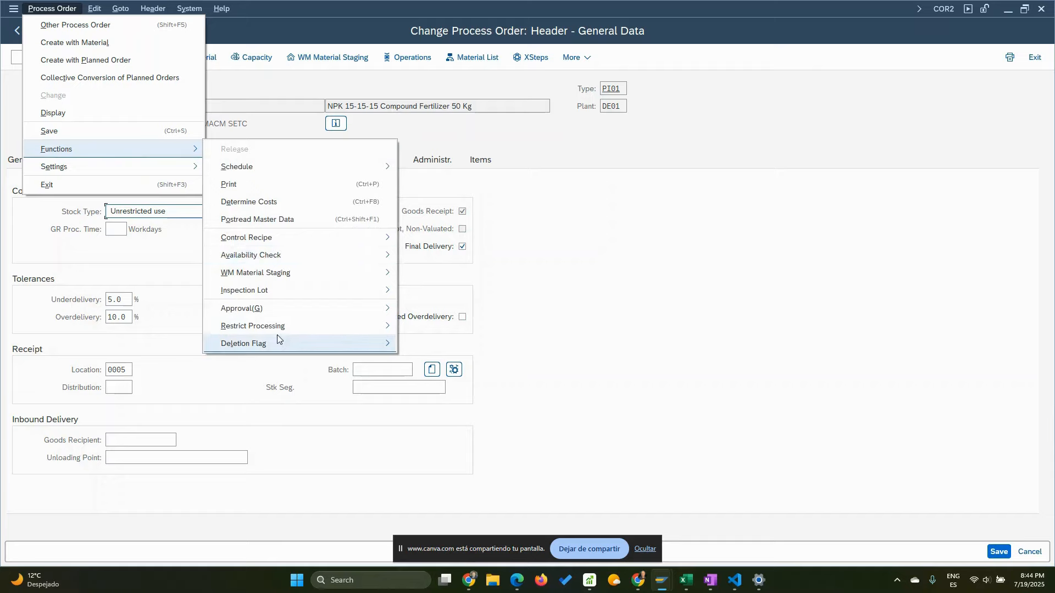
{"action": "mouse_move", "coordinate": [275, 331]}
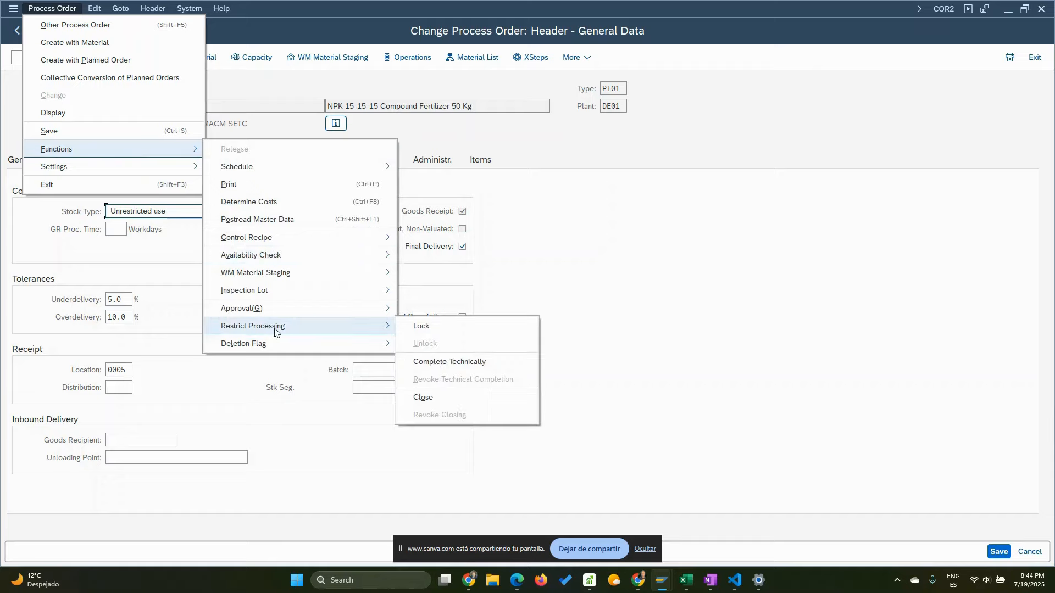
{"action": "left_click", "coordinate": [482, 362]}
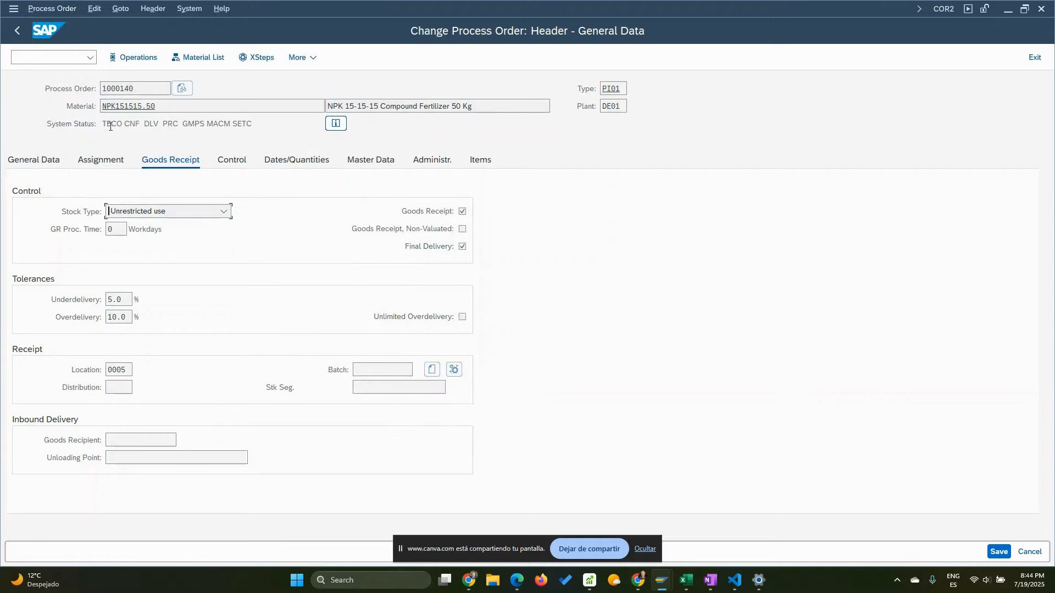
- Check the technical completion, confirmation and delivery statuses in the order's header and detailed status list, and save the process order
{"action": "left_click_drag", "start_coordinate": [103, 124], "coordinate": [123, 123]}
{"action": "left_click_drag", "start_coordinate": [158, 124], "coordinate": [124, 124]}
{"action": "left_click", "coordinate": [337, 124]}
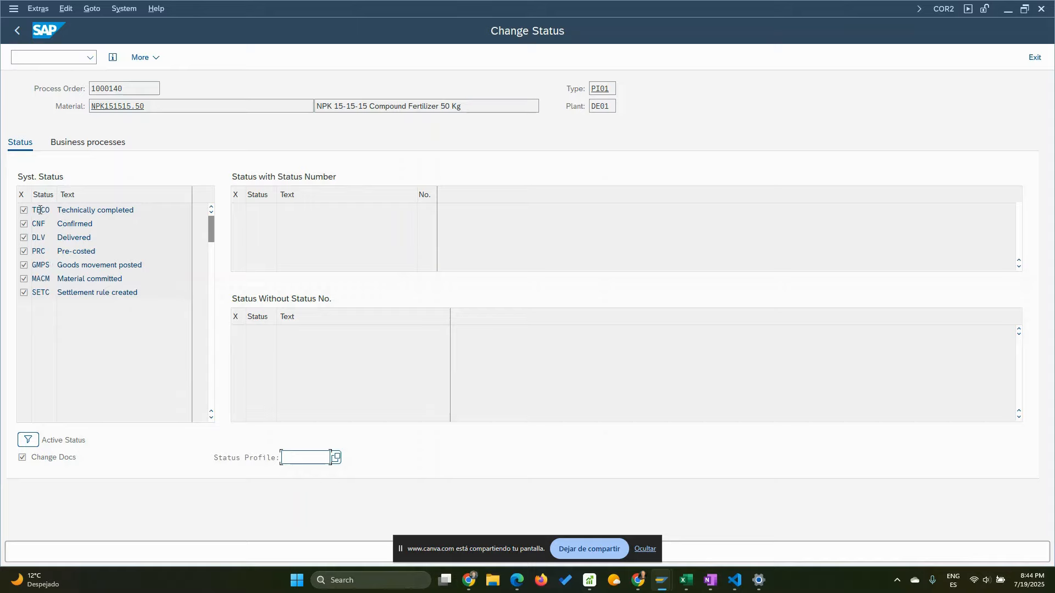
{"action": "left_click_drag", "start_coordinate": [51, 207], "coordinate": [28, 210]}
{"action": "left_click", "coordinate": [18, 35]}
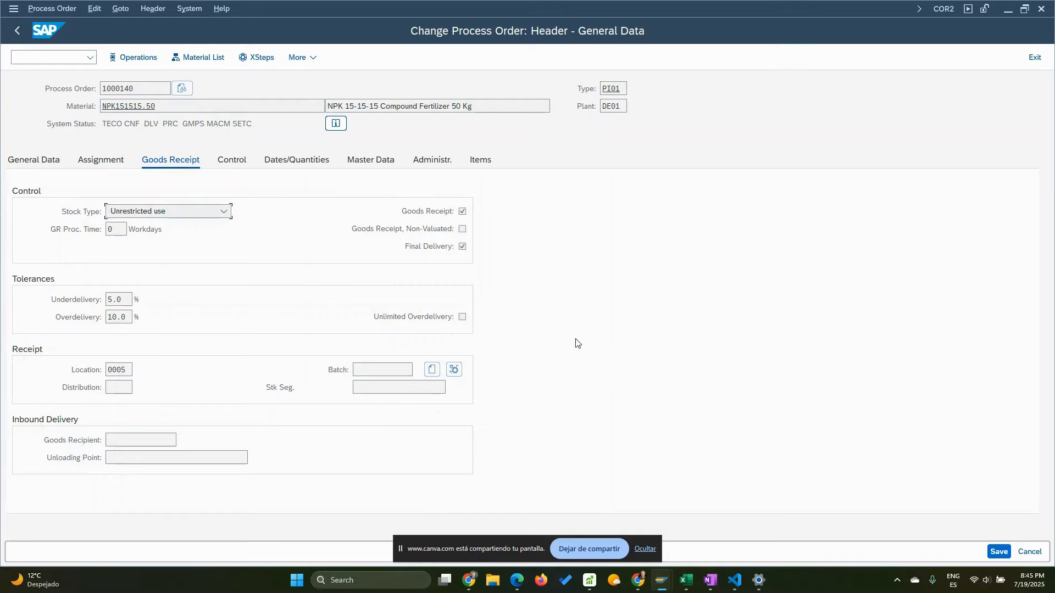
{"action": "left_click", "coordinate": [998, 552]}
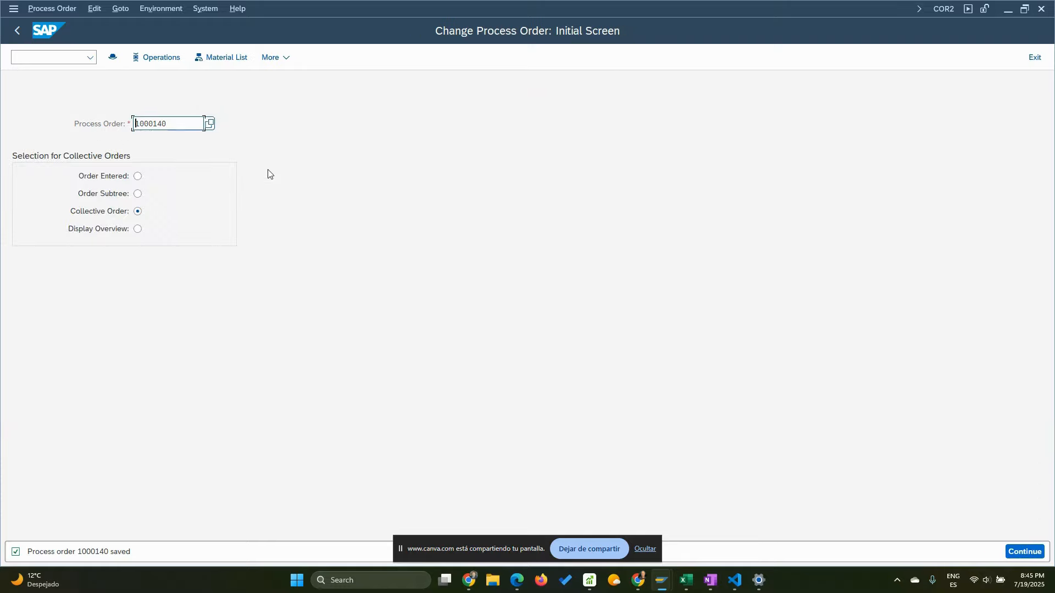